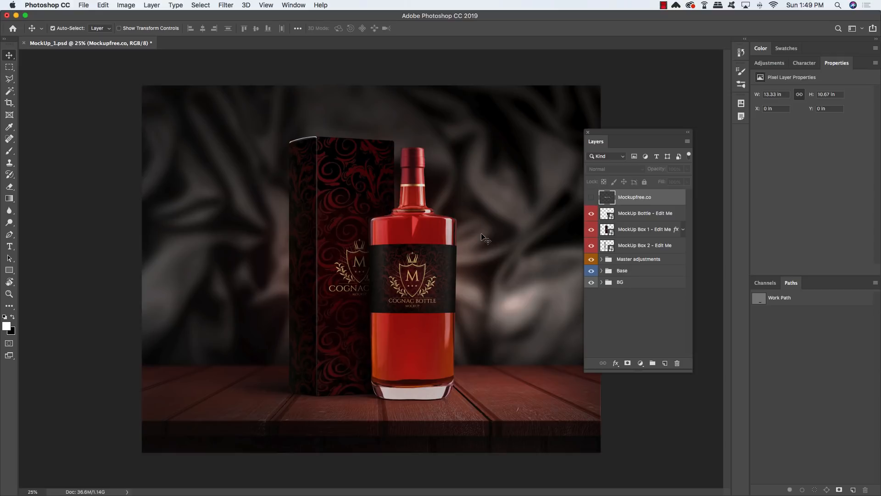
Expand the Base and BG layer groups, and enlarge and reposition the layer list to show their contents
click(601, 270)
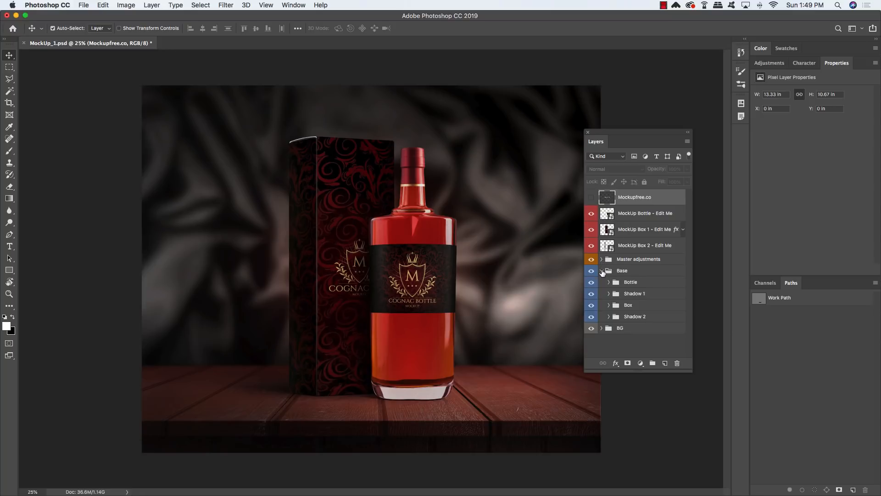
drag(692, 371, 710, 443)
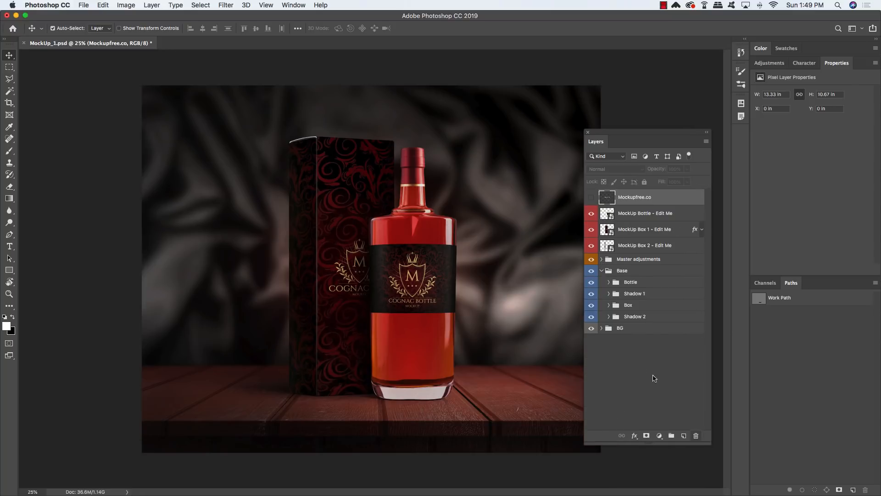
click(601, 327)
drag(633, 138, 592, 78)
click(579, 181)
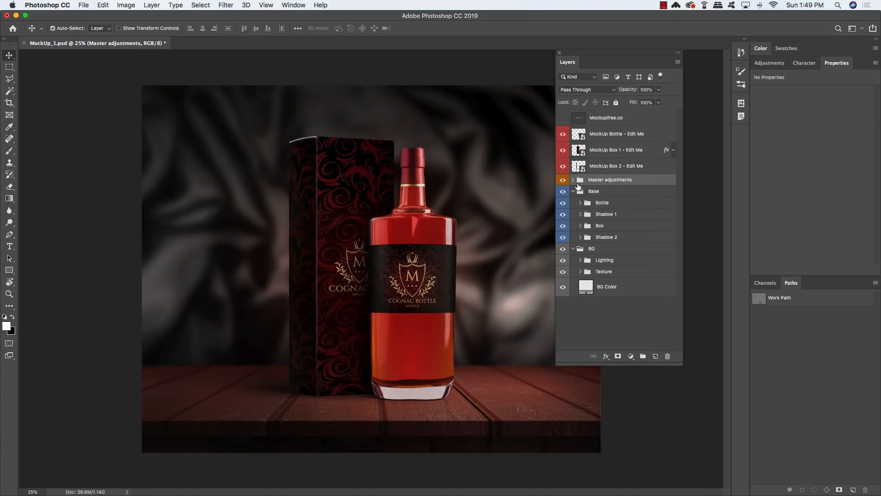
click(573, 181)
click(573, 180)
Hide the Box and Shadow 1 groups inside Base, and expand the Lighting group inside BG
click(563, 226)
click(562, 215)
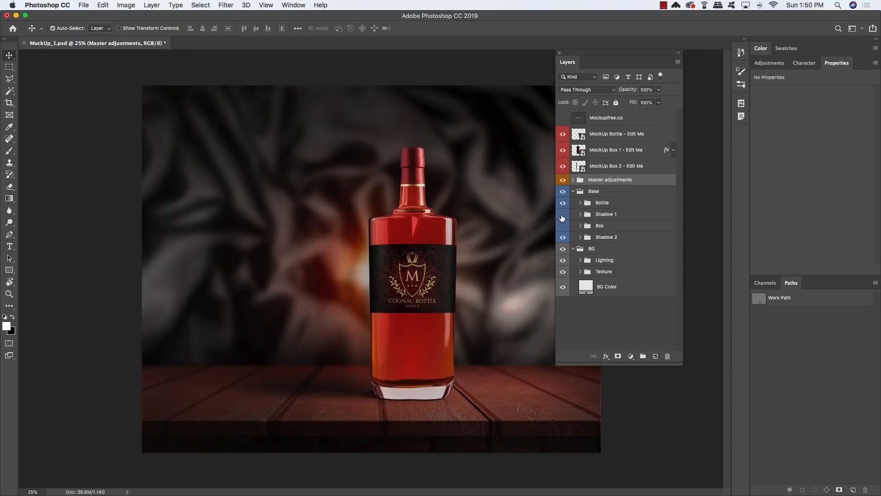
click(613, 216)
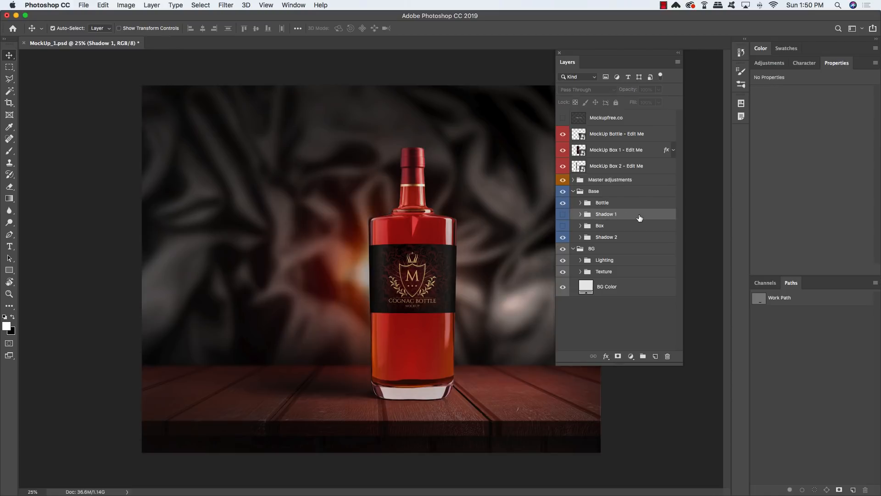
click(607, 260)
click(580, 260)
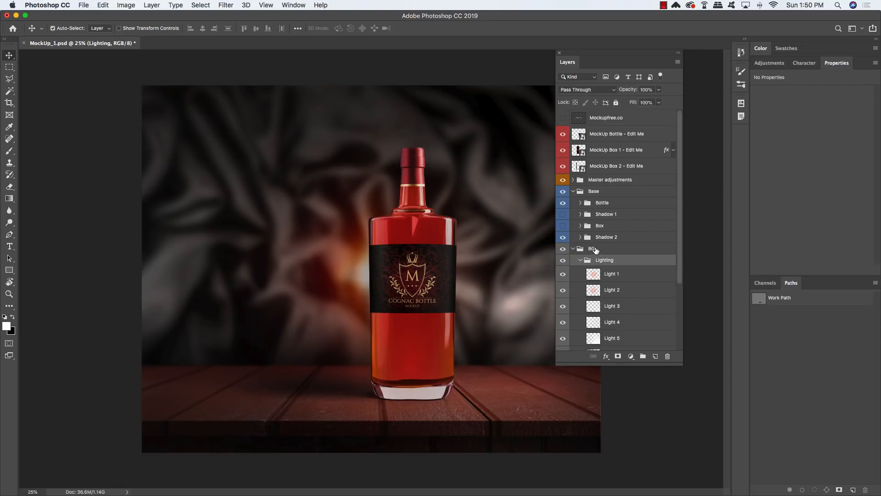
Delete Light 1, Light 2, the Box and Shadow 1 groups under Base, and the MockUp Box 1 and MockUp Box 2 layers together
click(639, 277)
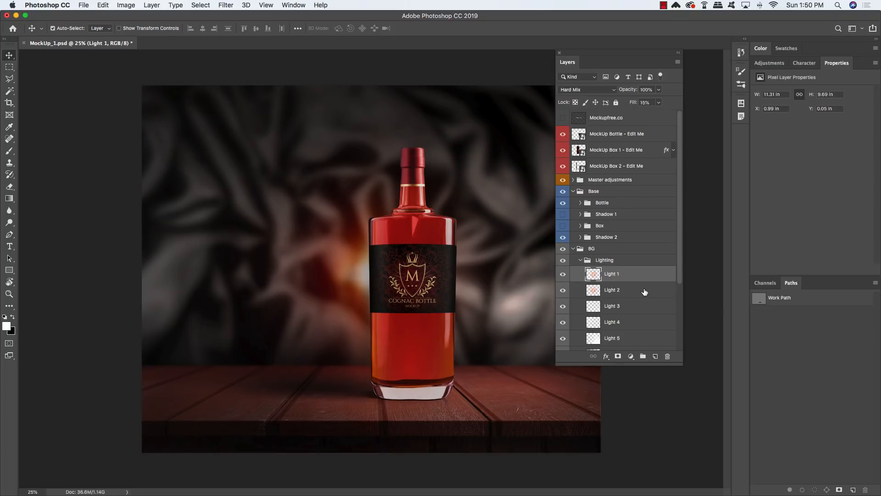
super+click(644, 290)
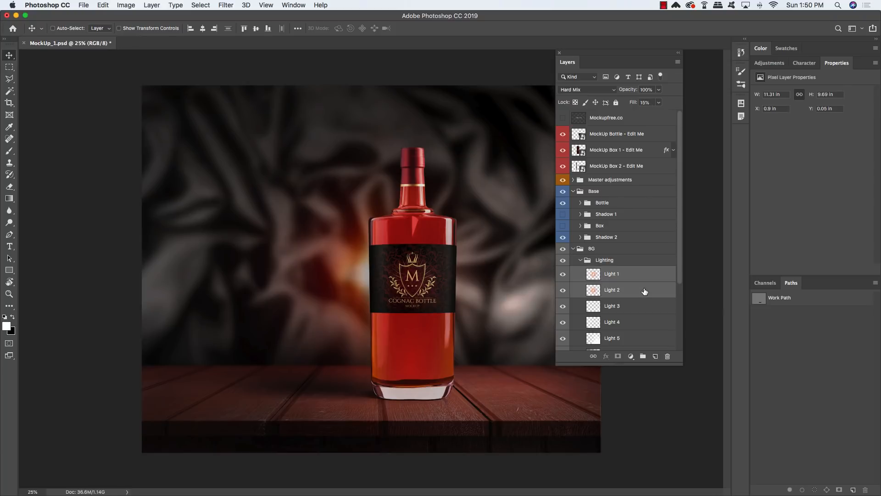
super+click(608, 226)
super+click(612, 216)
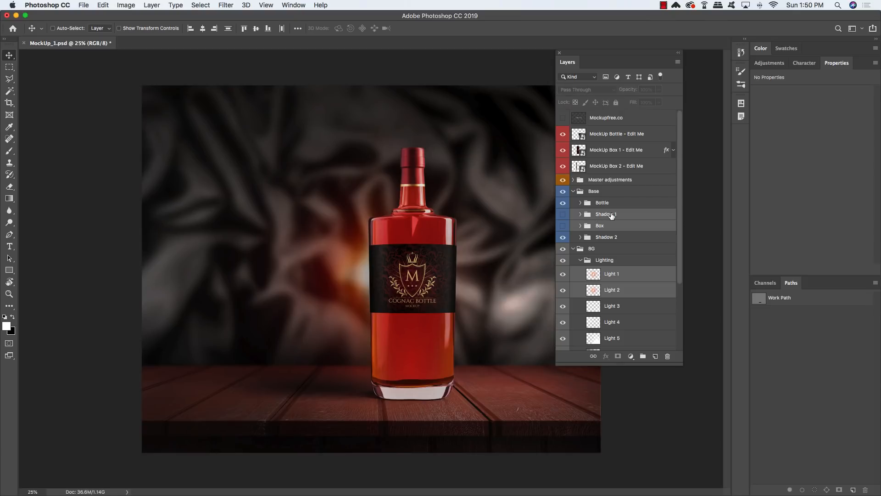
super+click(608, 167)
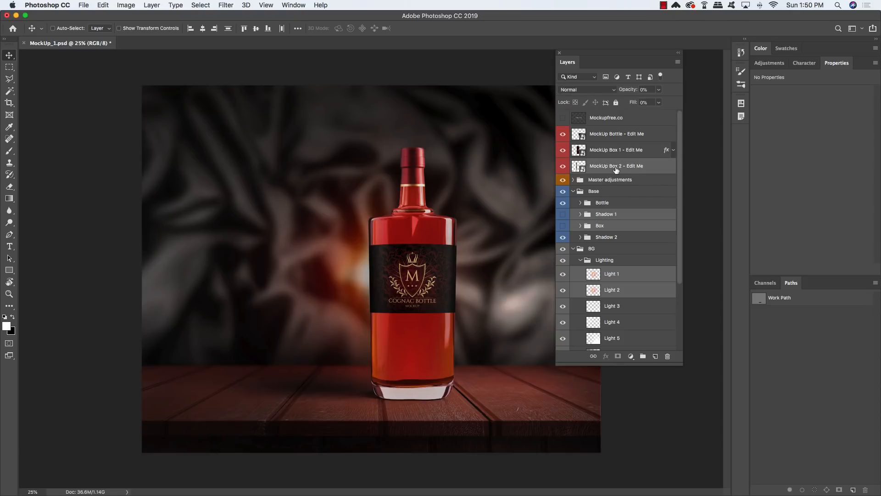
super+click(609, 153)
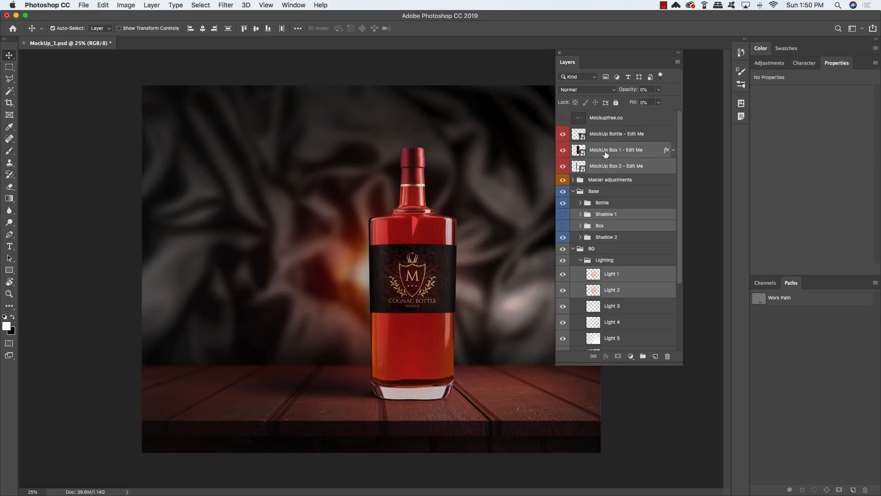
key(Delete)
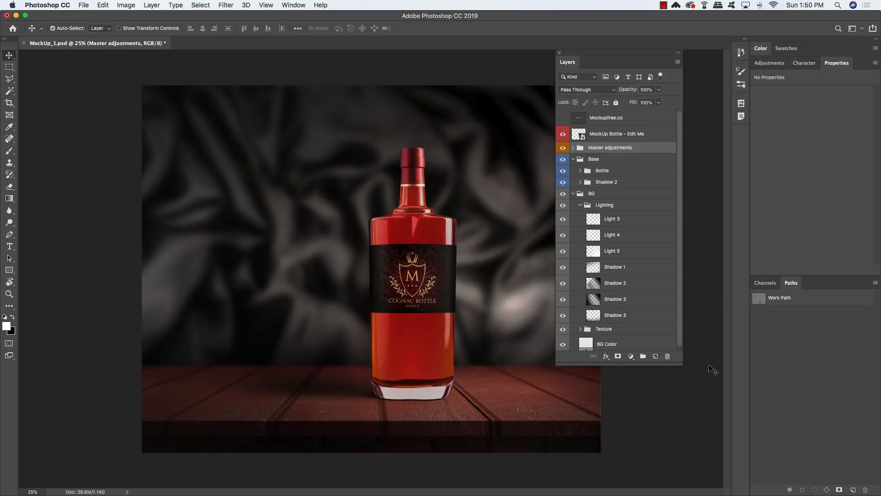
Add a Black & White adjustment layer clipped to the Texture layer inside the Texture group
drag(693, 372, 718, 446)
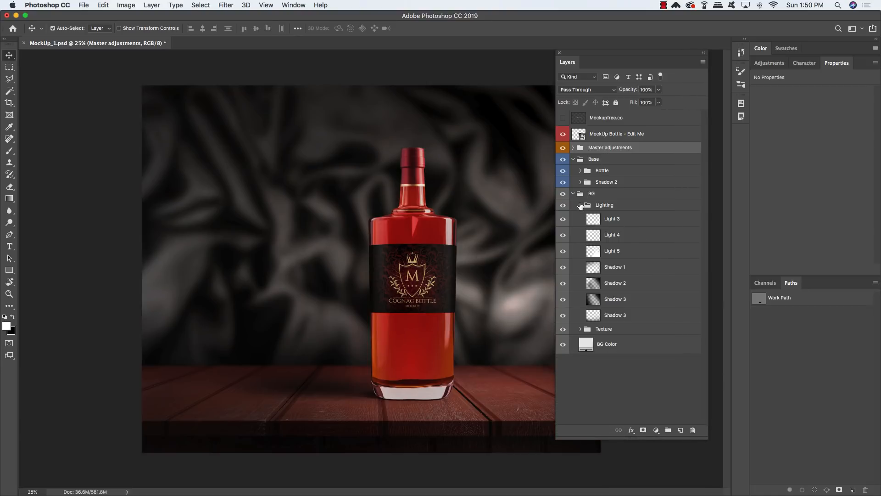
click(625, 331)
click(581, 329)
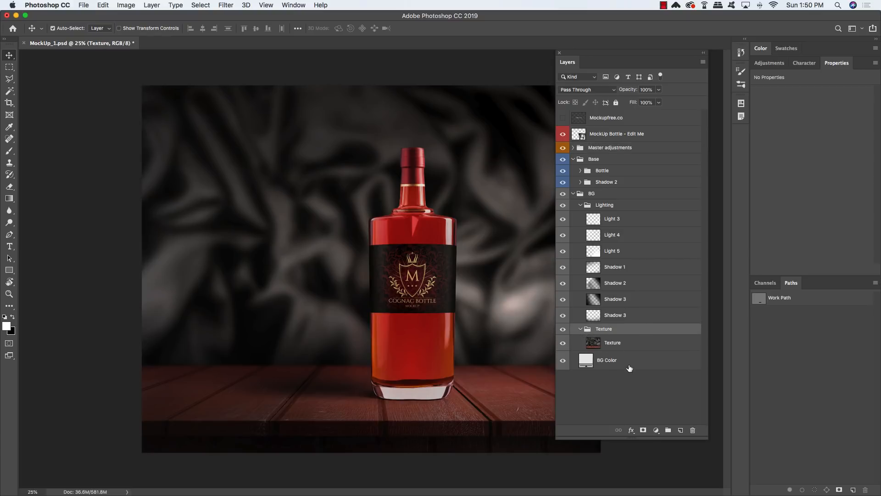
click(636, 346)
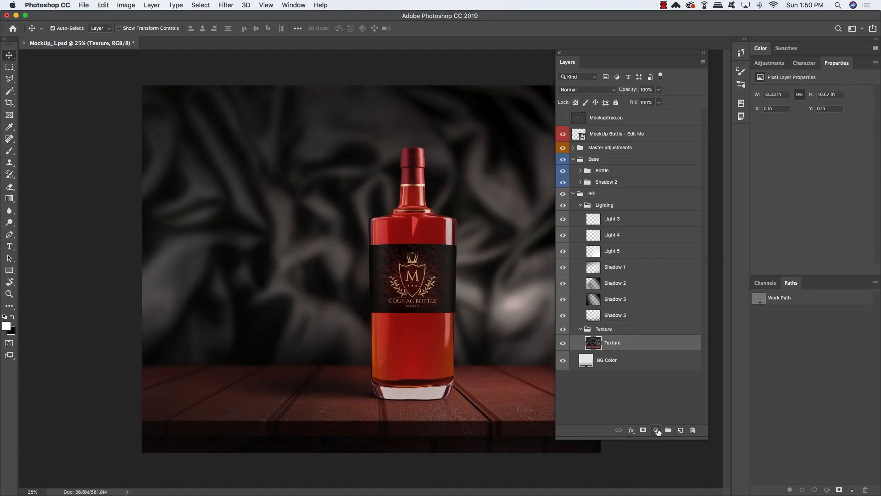
click(657, 430)
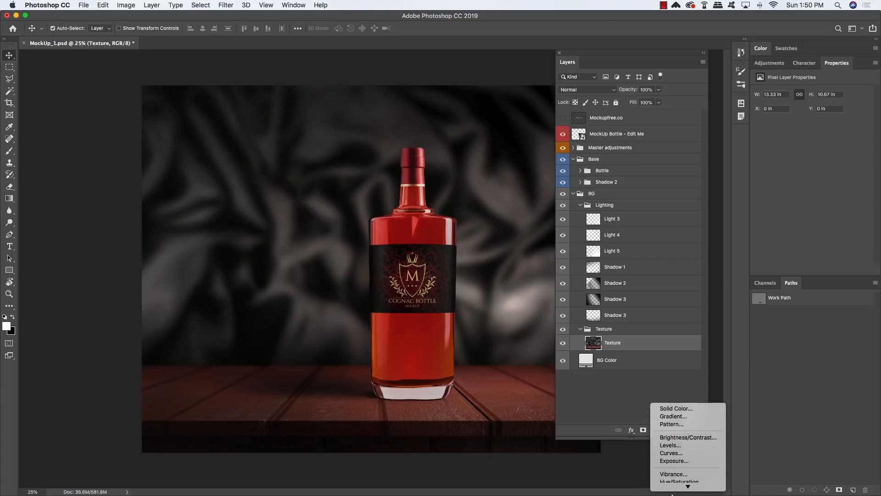
click(671, 417)
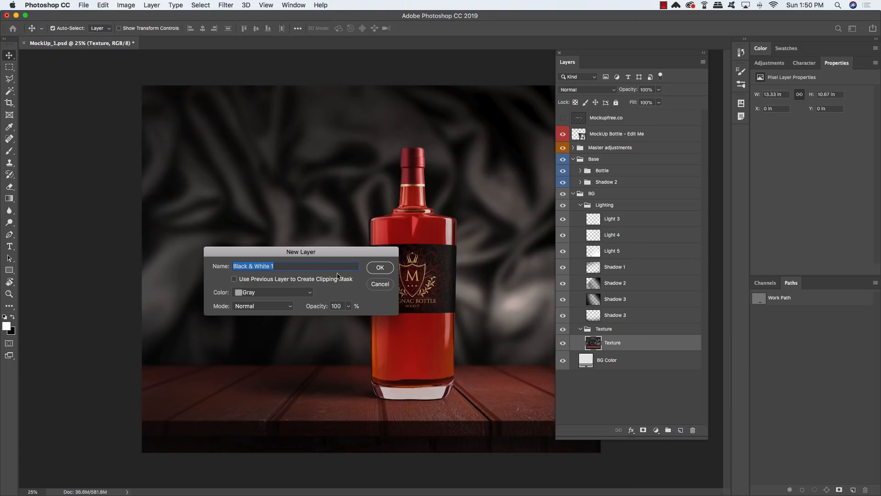
click(235, 279)
click(383, 268)
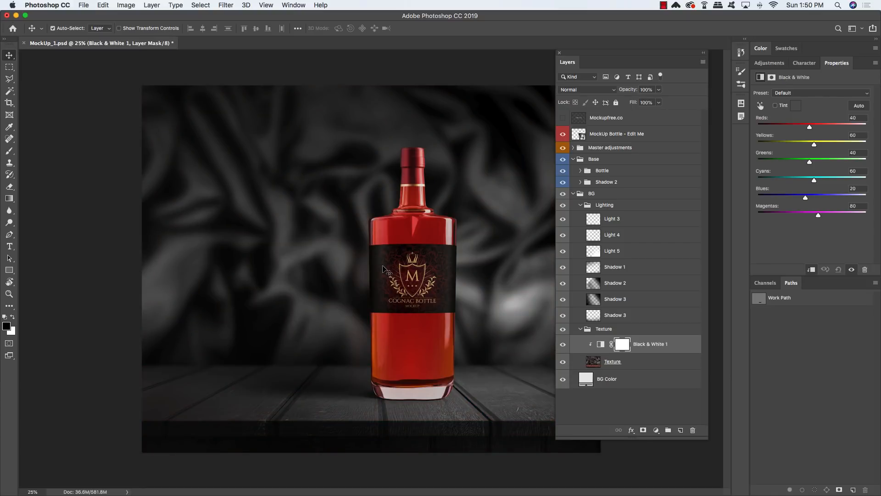
On the Texture layer, select the whole fabric backdrop above the tabletop with a rectangular marquee feathered 5 px
key(m)
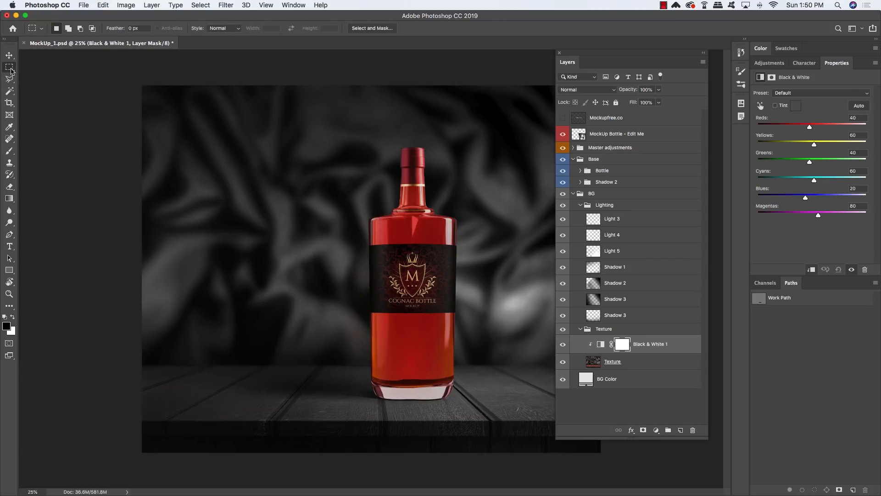
click(141, 28)
text(5)
key(Return)
click(652, 363)
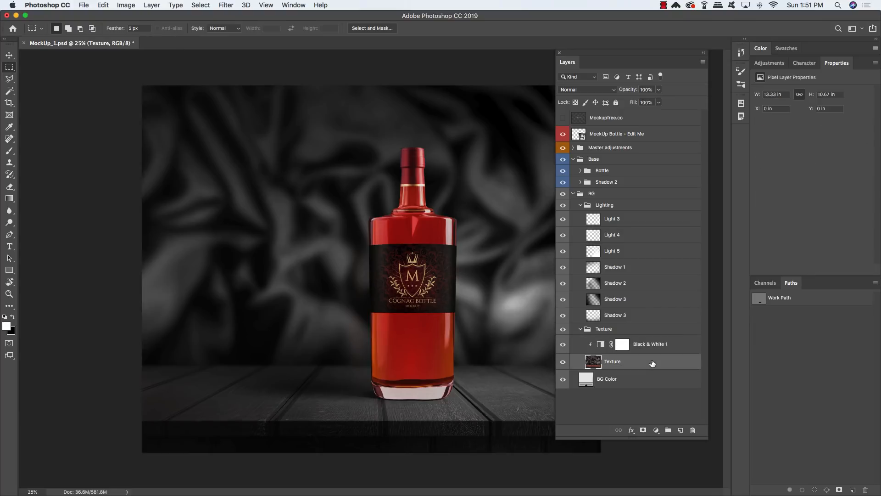
key(super+minus)
drag(211, 126, 558, 333)
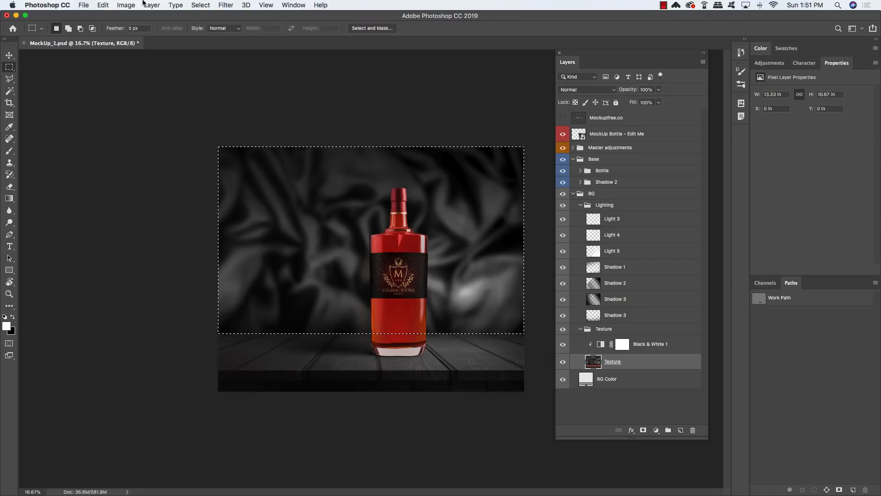
Invert the selection and add it as a layer mask on the Texture layer so only the wooden table remains
click(197, 5)
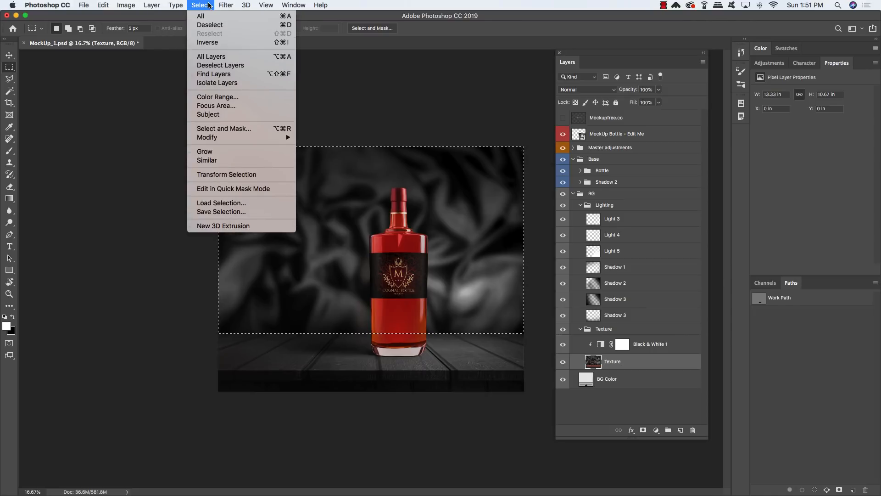
click(207, 42)
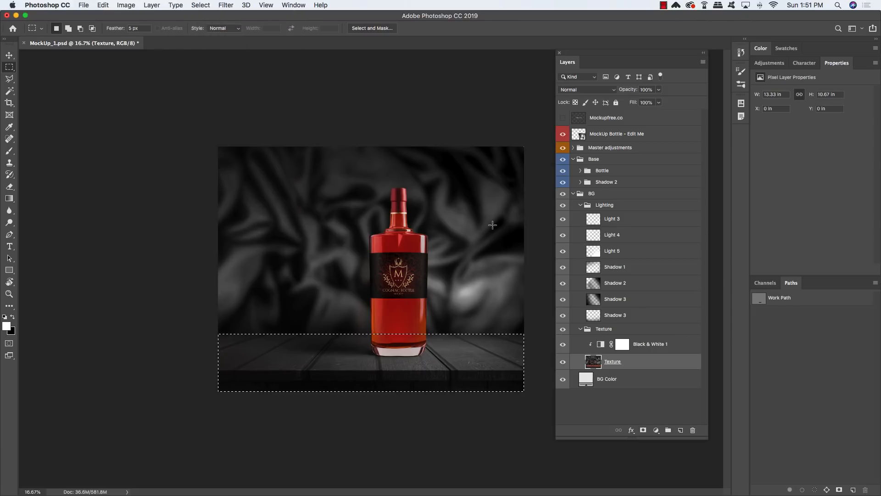
click(643, 430)
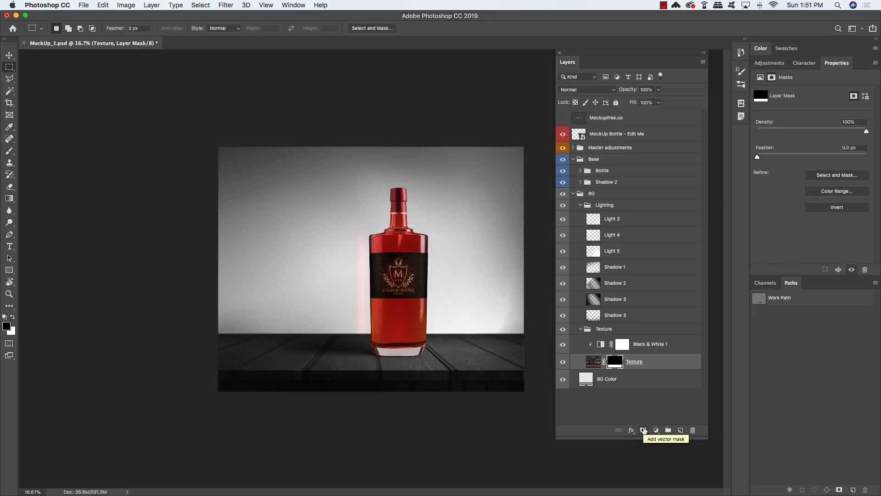
key(super+equal)
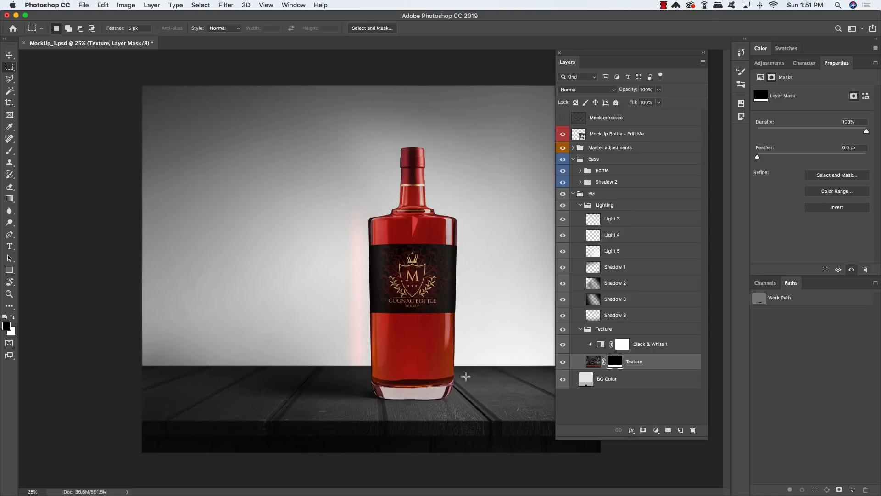
Set the BG Color fill to #272523 and add a Black & White adjustment layer directly above it
click(592, 382)
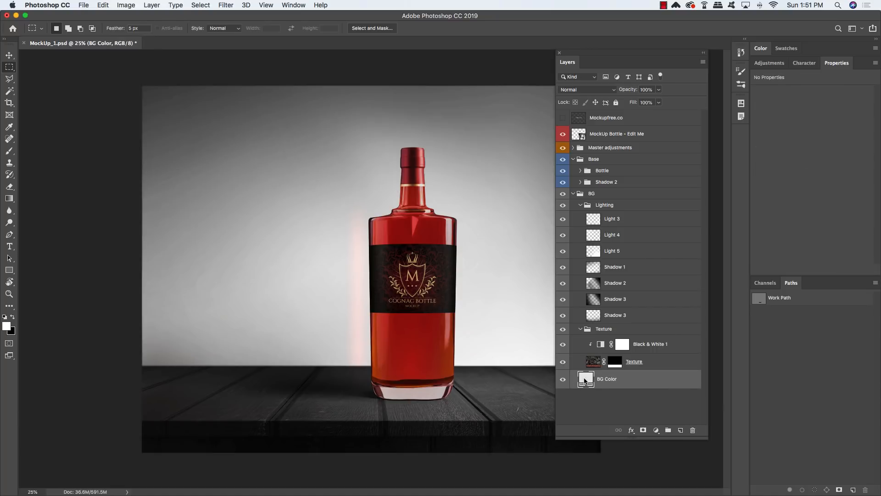
double_click(585, 380)
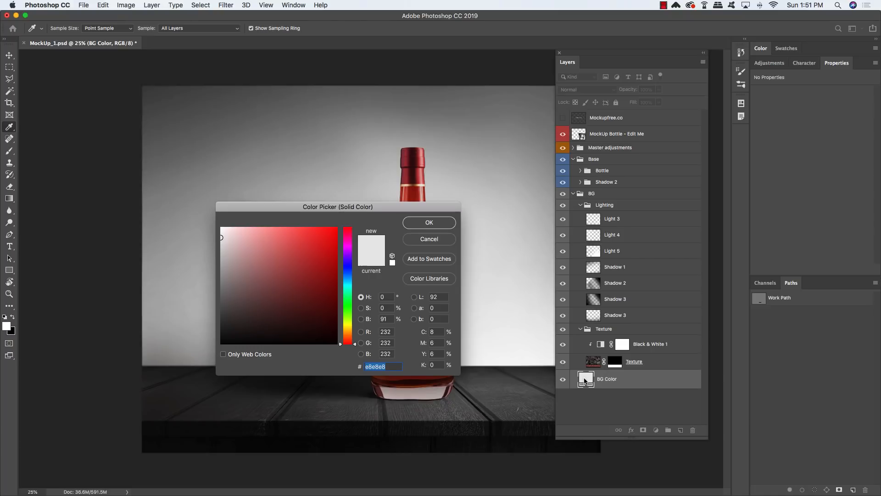
text(272523)
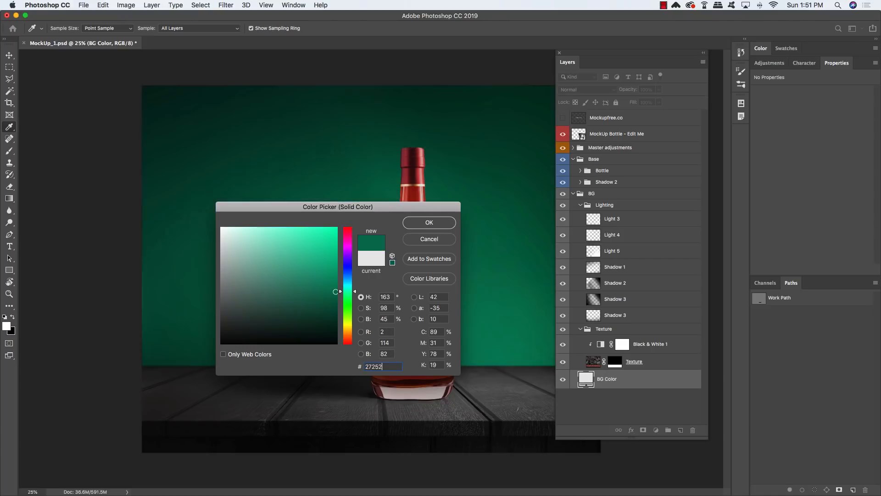
click(430, 223)
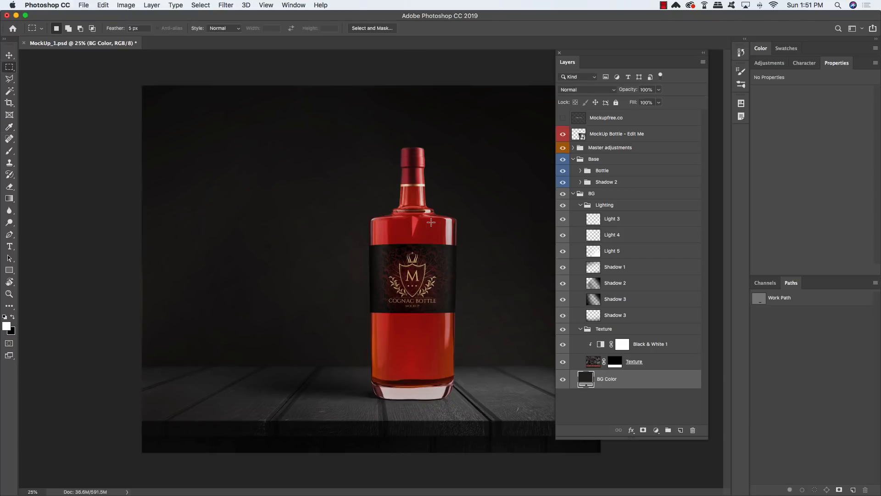
click(655, 430)
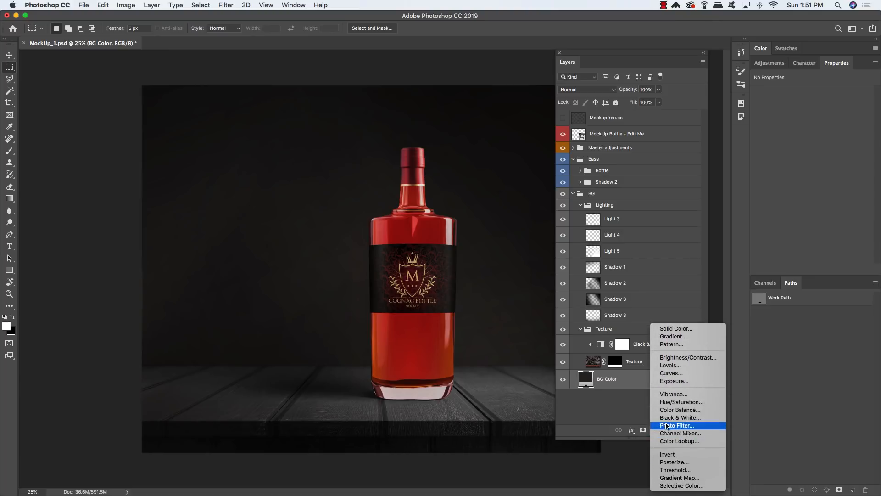
click(696, 421)
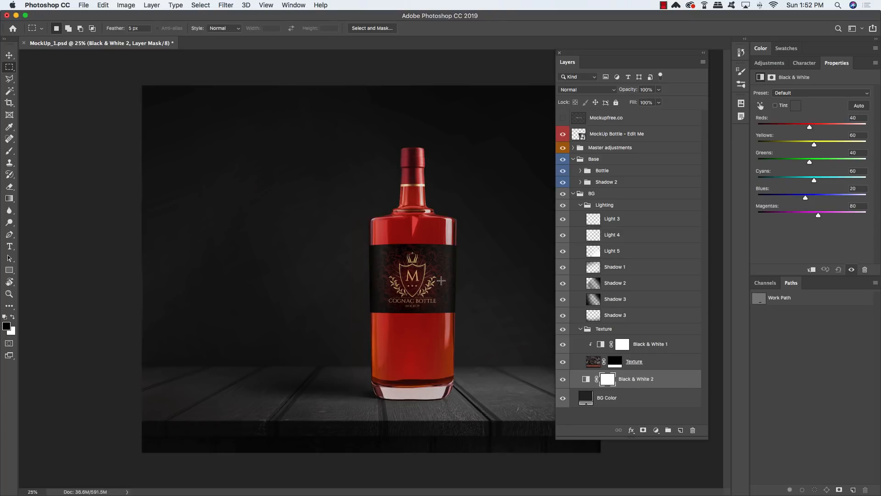
Crop the canvas to an upright portrait frame centred on the bottle, trimming both sides, some backdrop above and the table's front edge below
key(super+minus)
key(c)
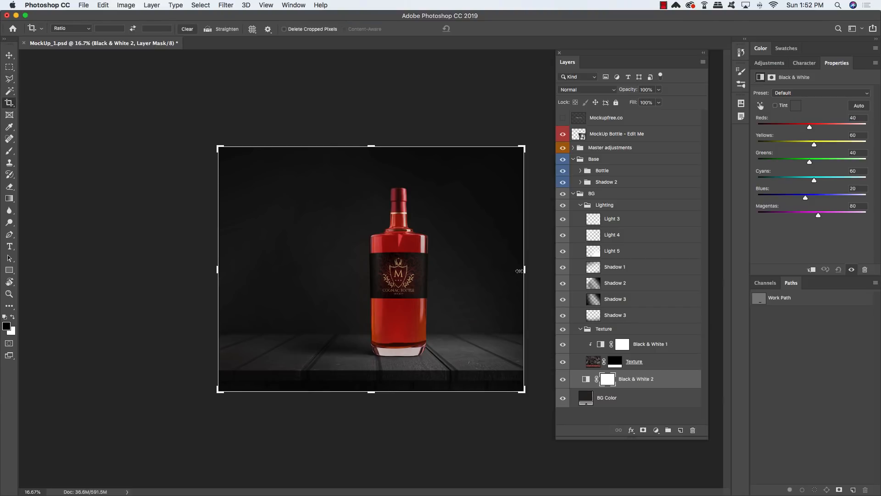
drag(522, 270, 478, 270)
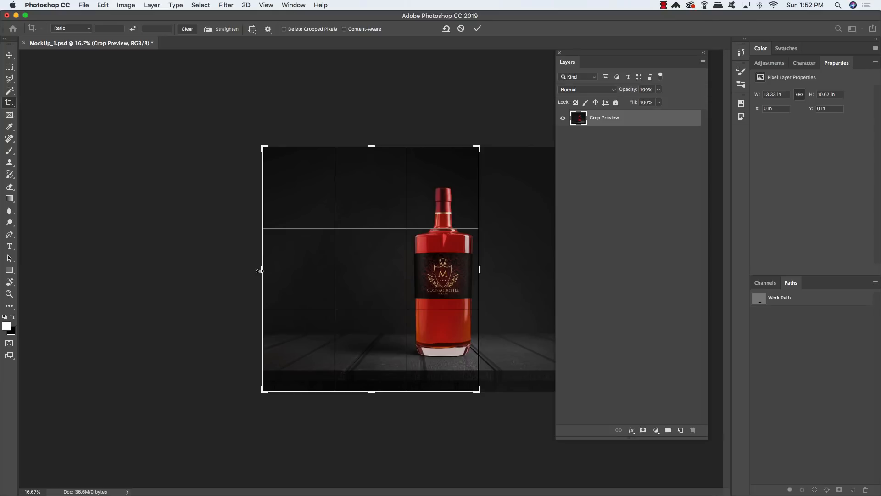
drag(259, 270, 316, 261)
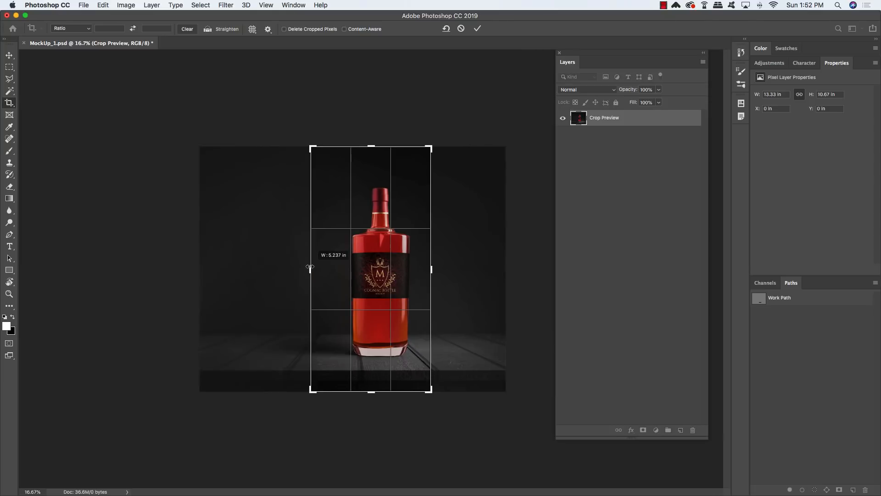
drag(434, 270, 443, 269)
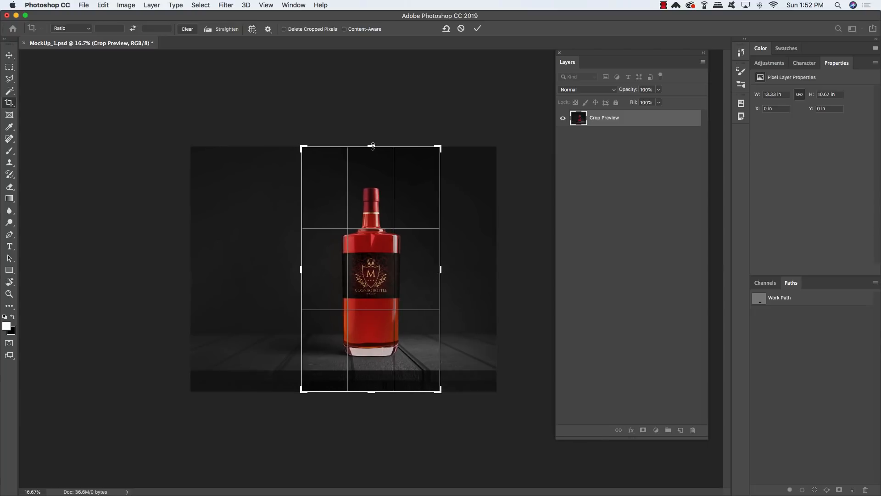
drag(373, 147, 372, 154)
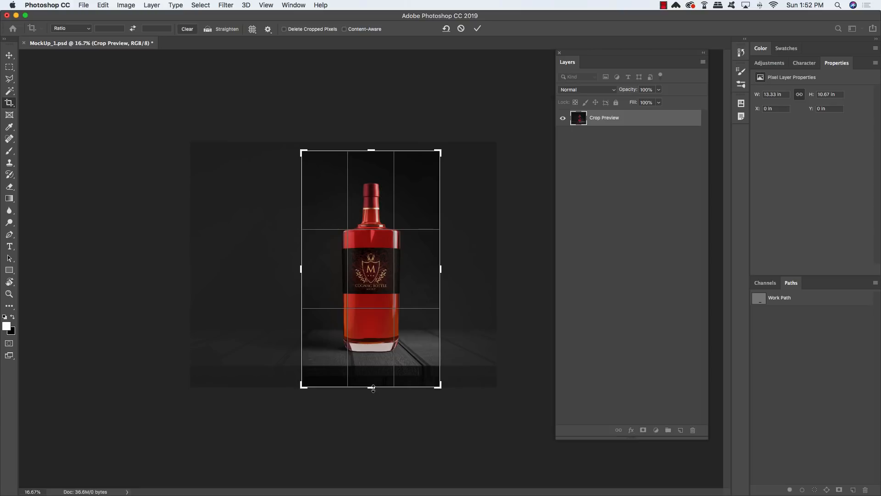
drag(372, 386, 373, 376)
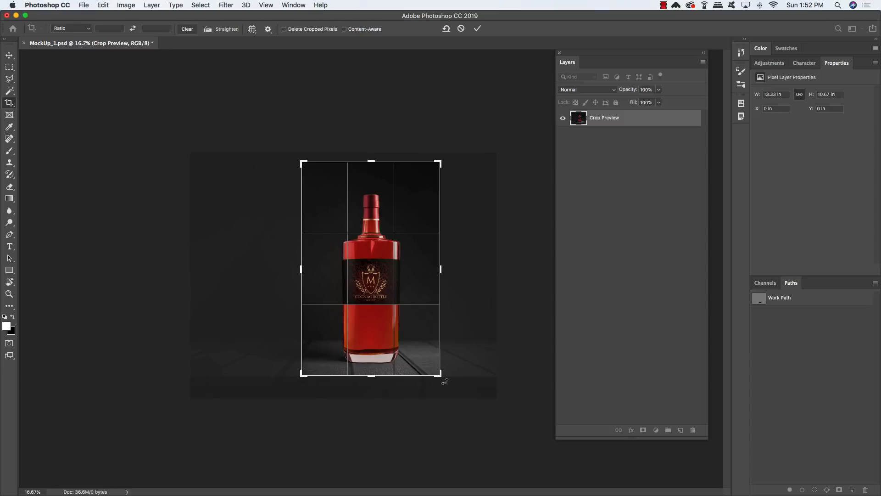
key(Return)
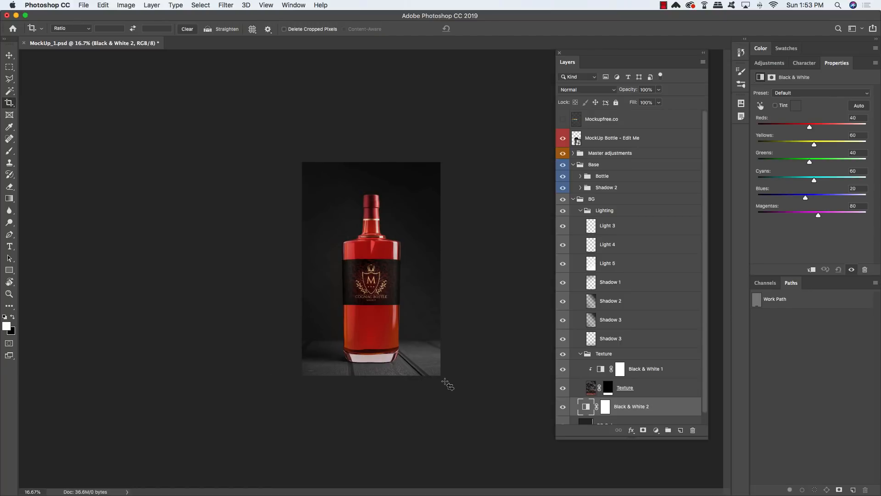
key(v)
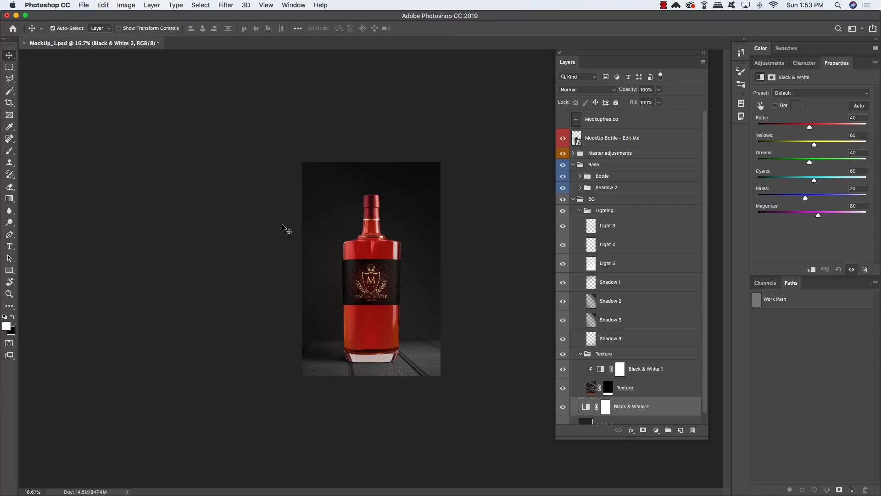
key(super+plus)
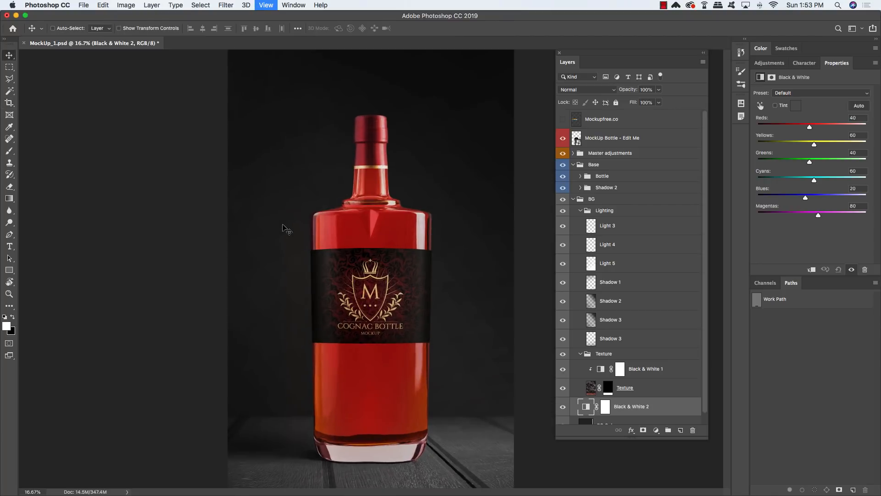
Open Wet Plate Template.psd from the Photo Spirit folder inside resources > Freebies
click(88, 4)
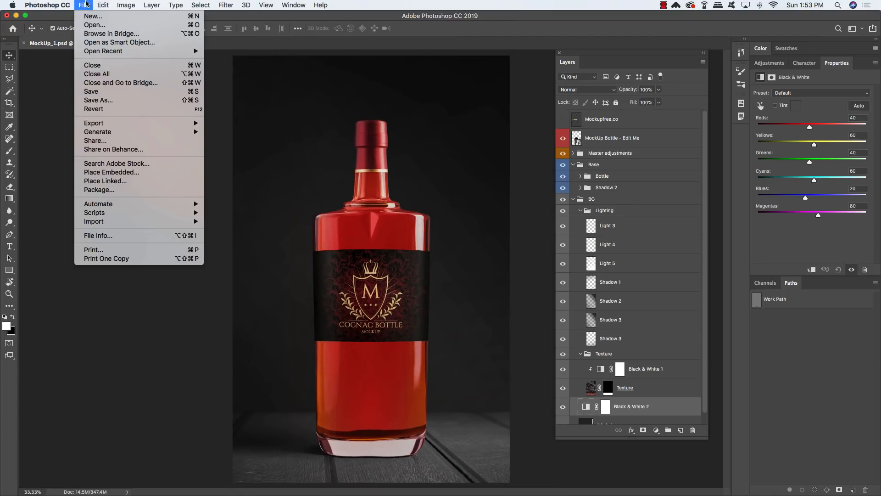
click(92, 25)
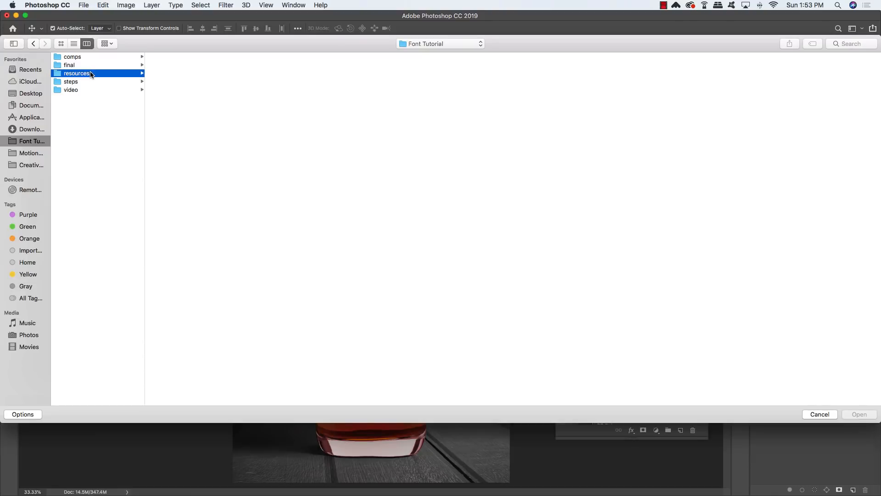
click(180, 64)
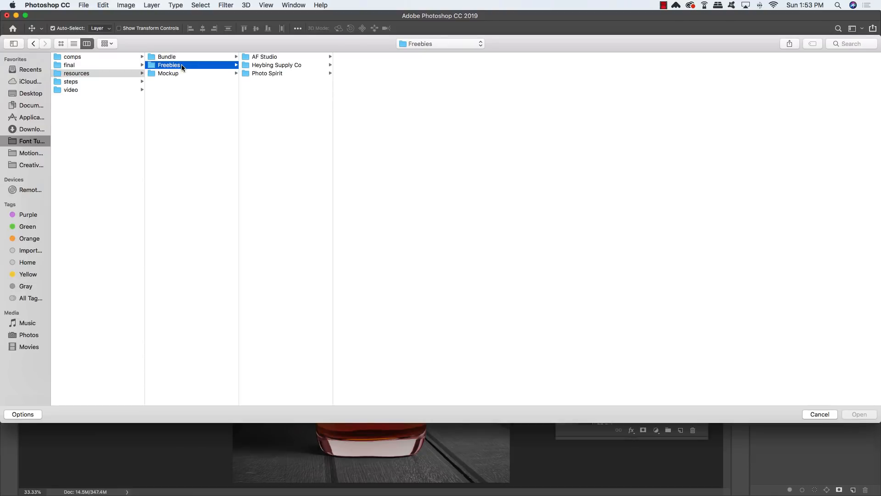
click(288, 73)
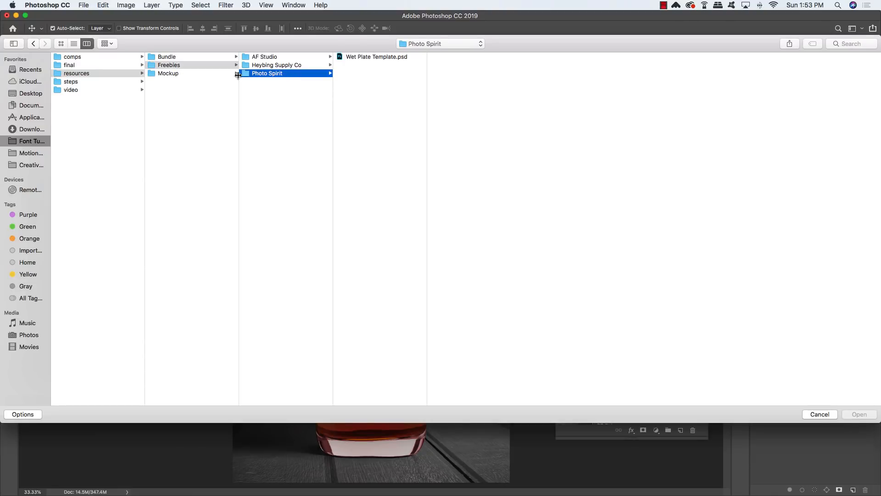
click(375, 56)
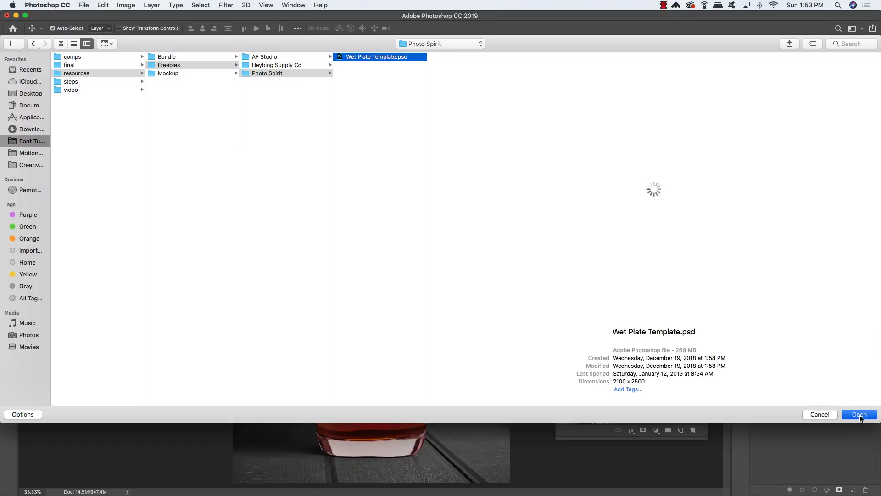
click(860, 416)
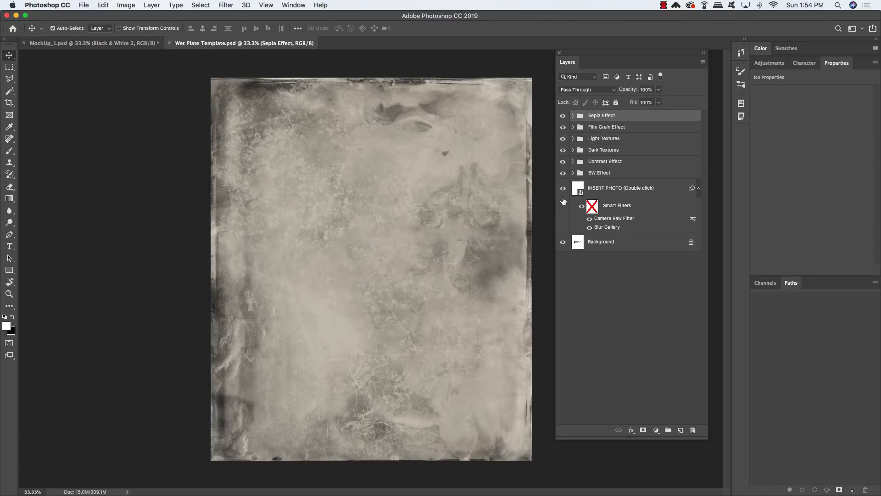
Copy the template's groups from Sepia Effect down to Contrast Effect into MockUp_1.psd, leaving out BW Effect and the photo layer
click(698, 189)
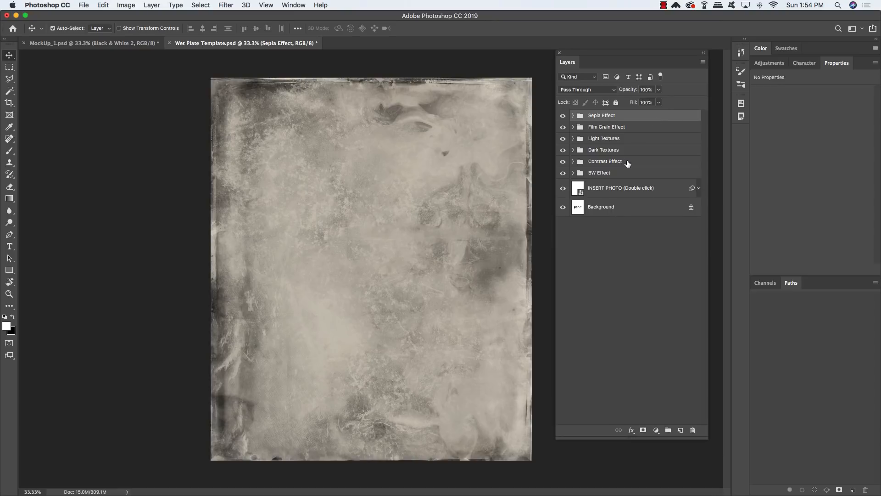
shift+click(650, 167)
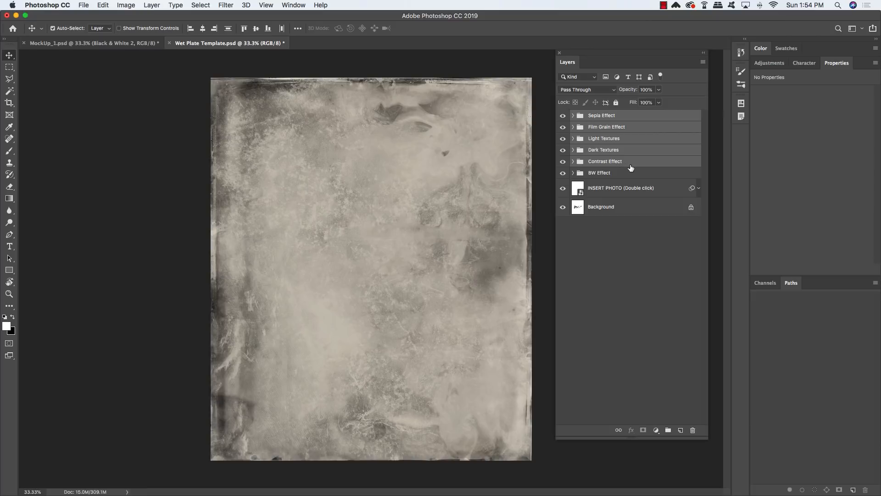
drag(225, 44, 440, 350)
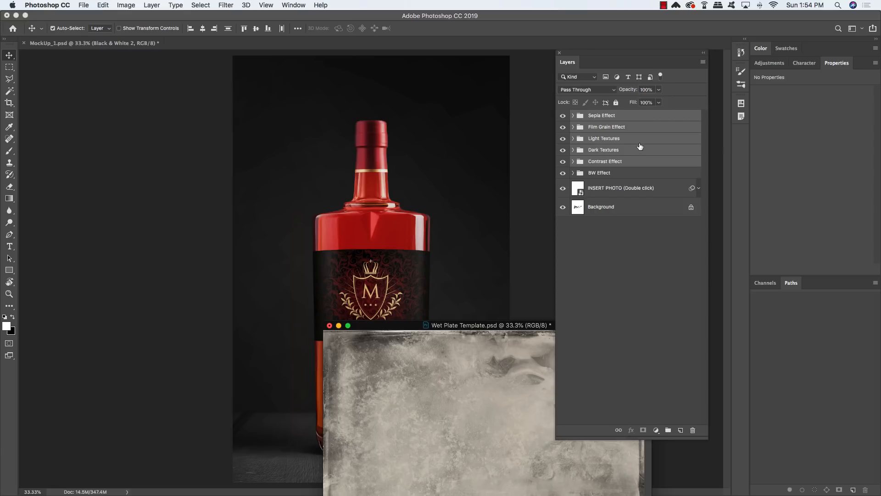
drag(640, 146, 336, 170)
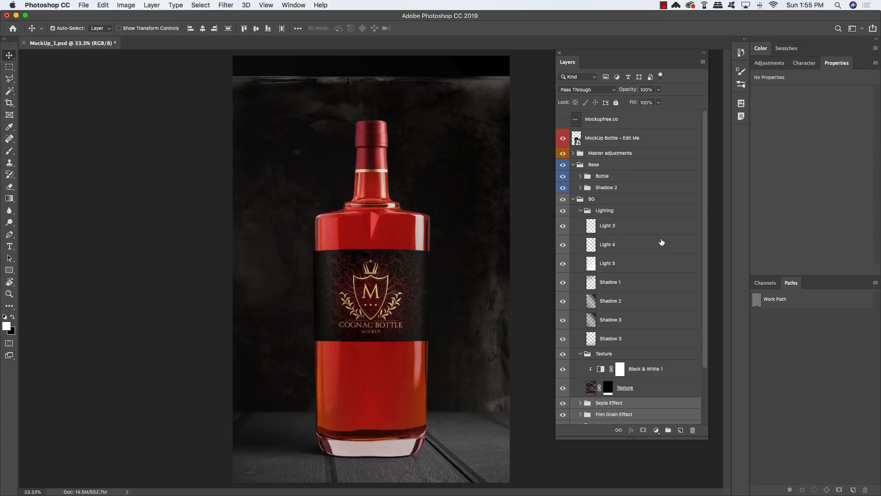
Group the copied effect folders and rename the group WET PLATE
key(super+g)
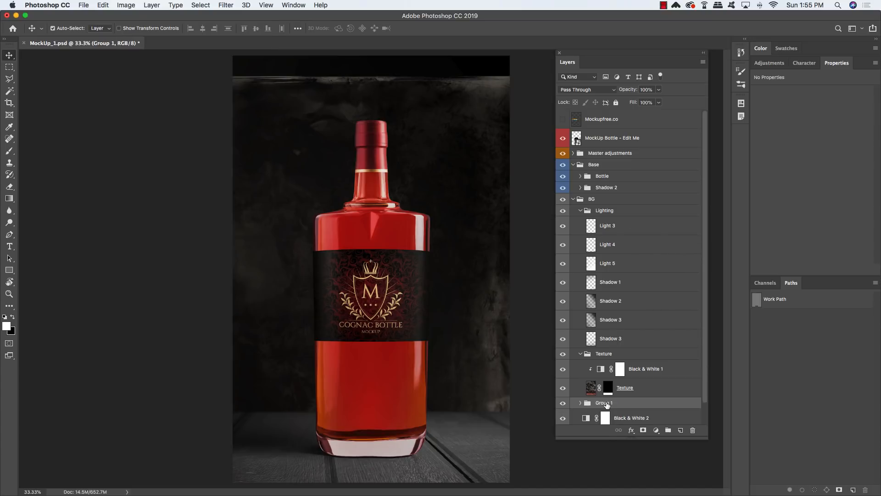
double_click(606, 403)
text(WET PLATE)
key(Return)
Move the WET PLATE group out of BG so it sits between the Base and BG groups, and collapse both groups
drag(666, 402, 643, 192)
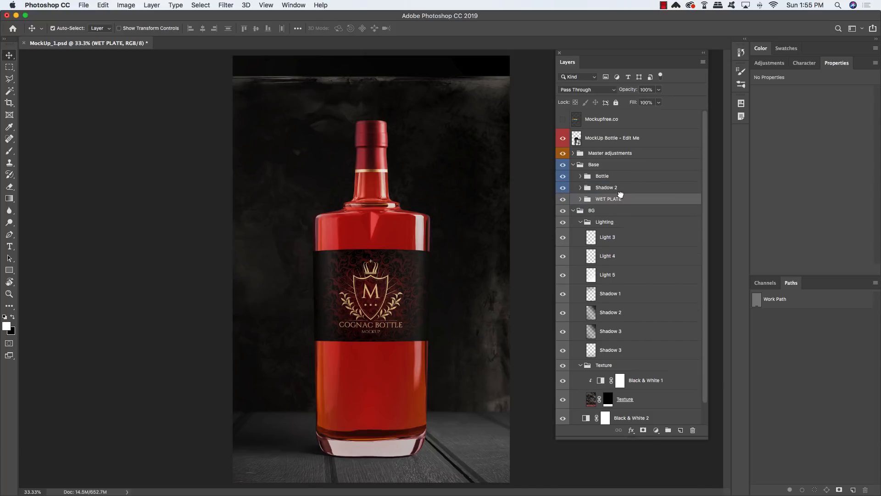
click(572, 210)
click(573, 164)
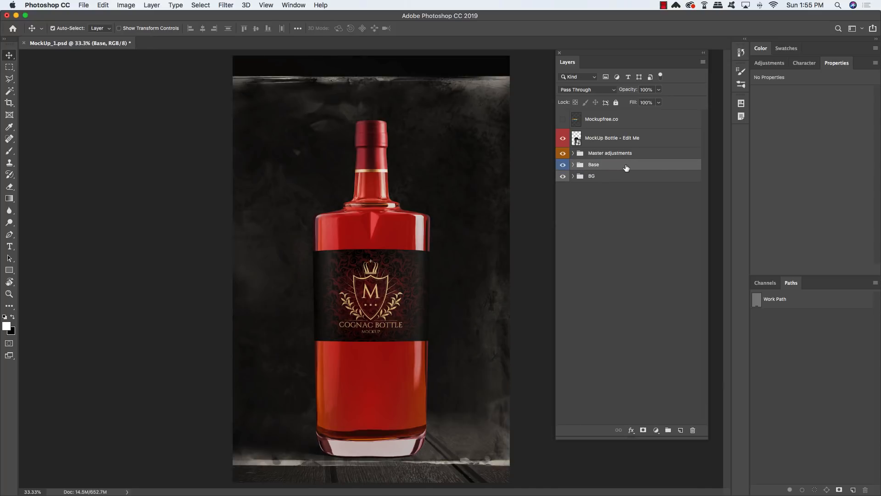
click(574, 166)
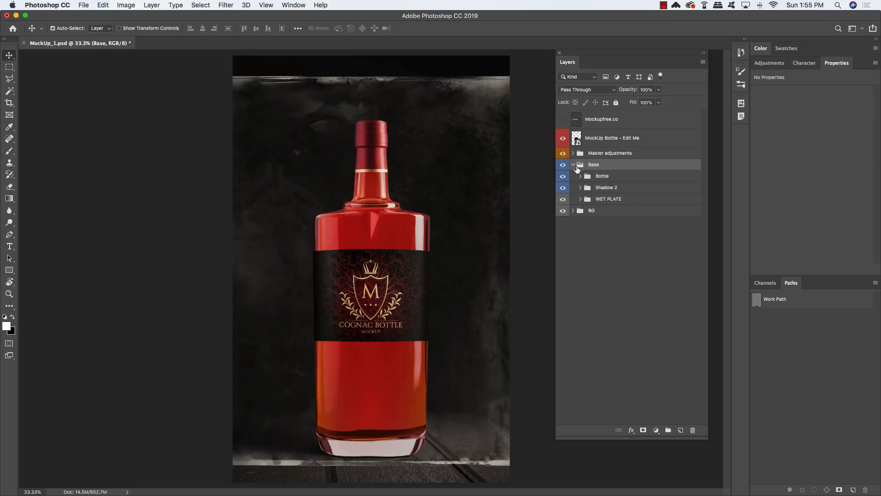
click(623, 199)
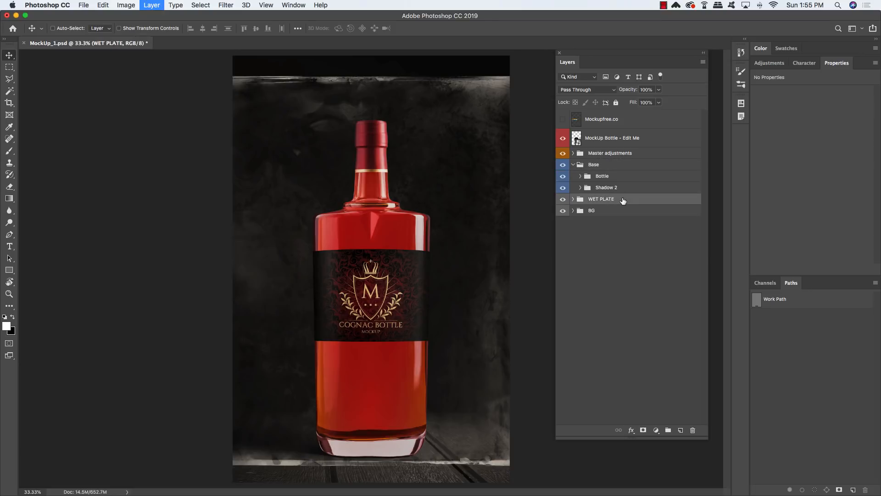
click(575, 165)
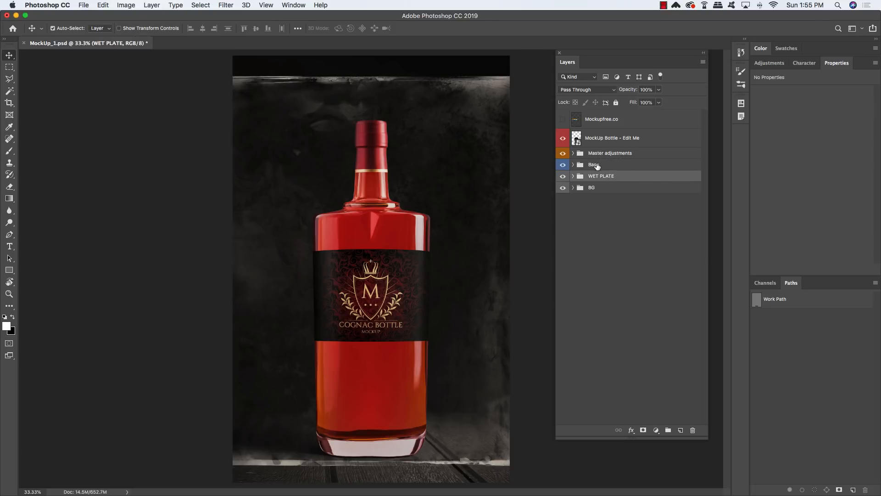
click(585, 192)
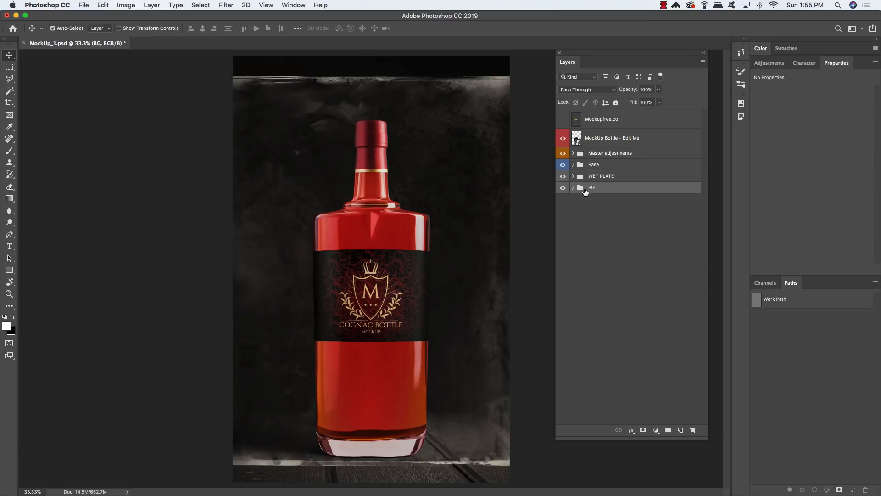
click(625, 177)
click(620, 164)
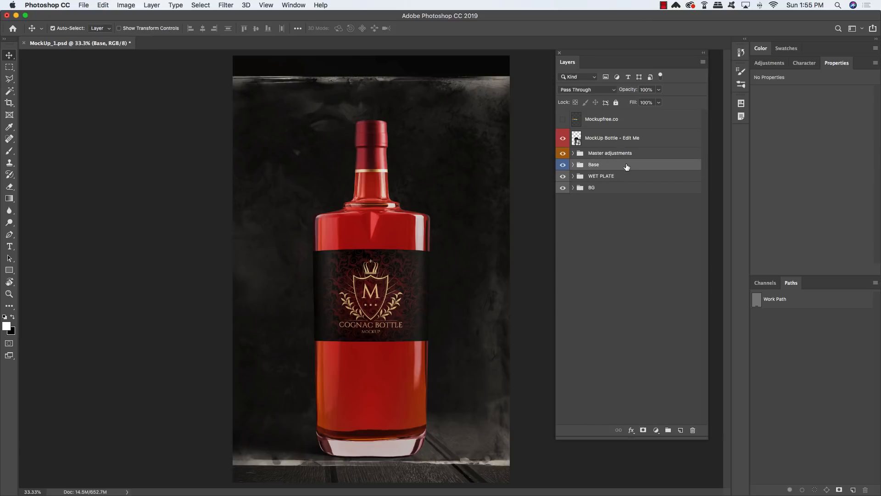
Scale the WET PLATE group proportionally about its centre to about 120% so its rough borders fall outside the canvas
click(625, 178)
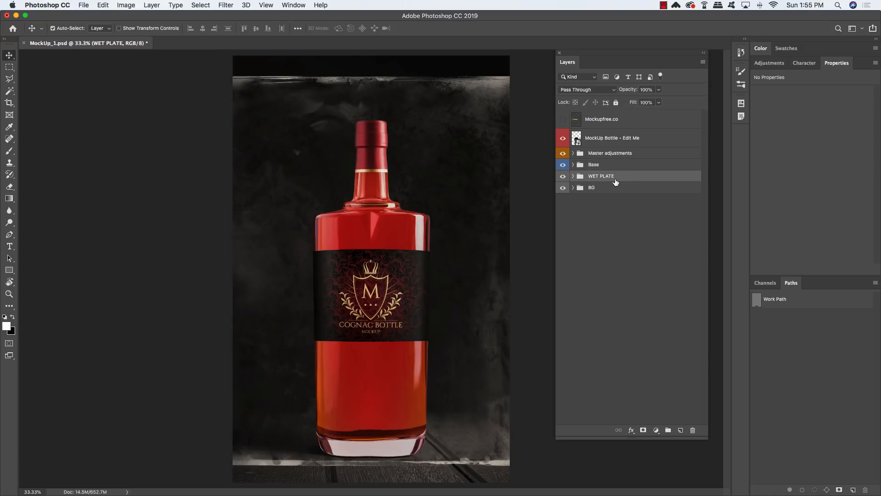
key(super+t)
key(super+minus)
key(super+minus)
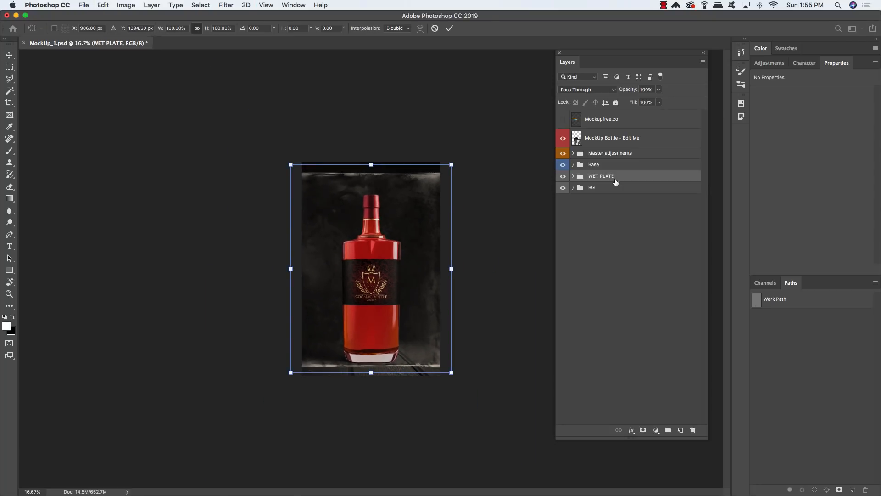
drag(452, 164, 464, 149)
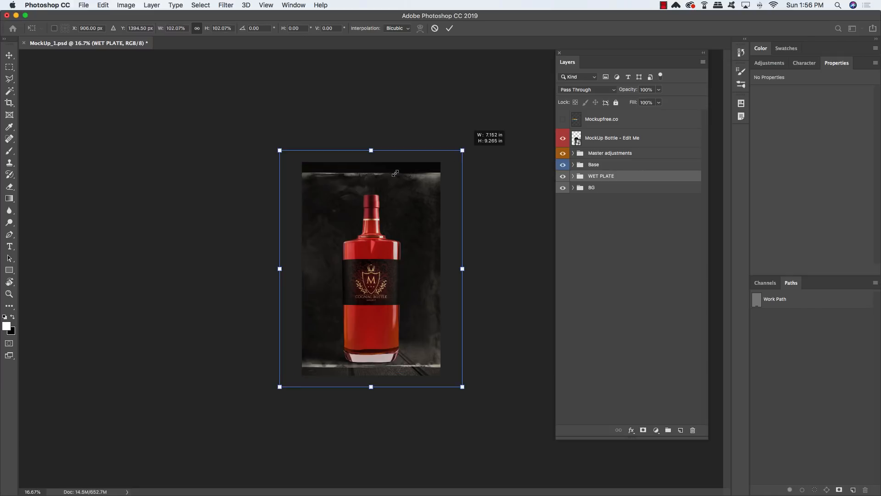
drag(465, 149, 471, 144)
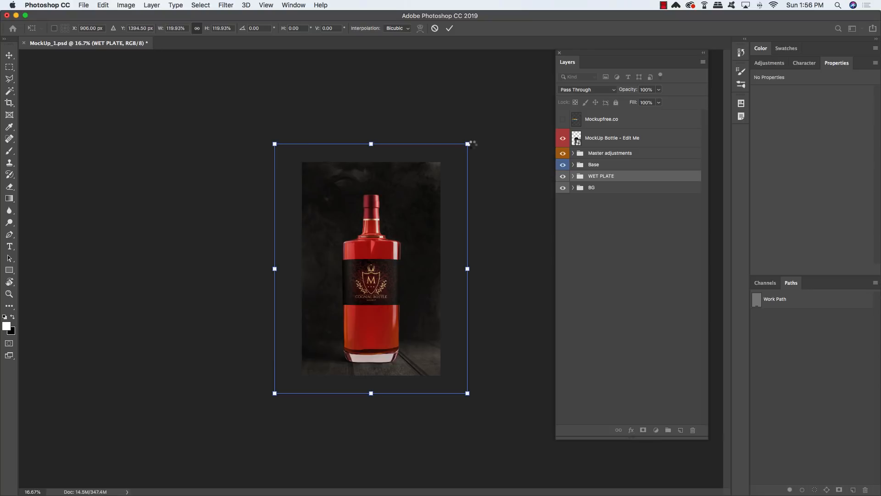
key(Return)
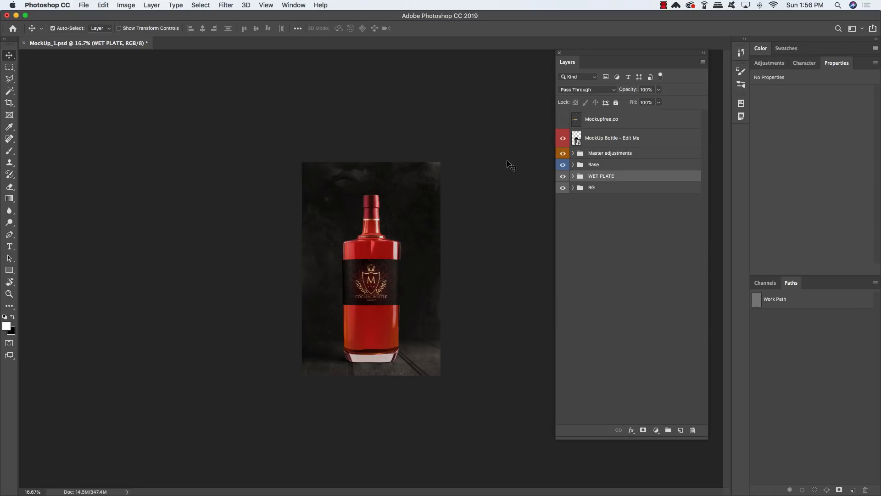
On a new layer above WET PLATE, draw a white Foreground to Transparent radial gradient about 5.7 in wide, centred on the bottle's label
click(681, 430)
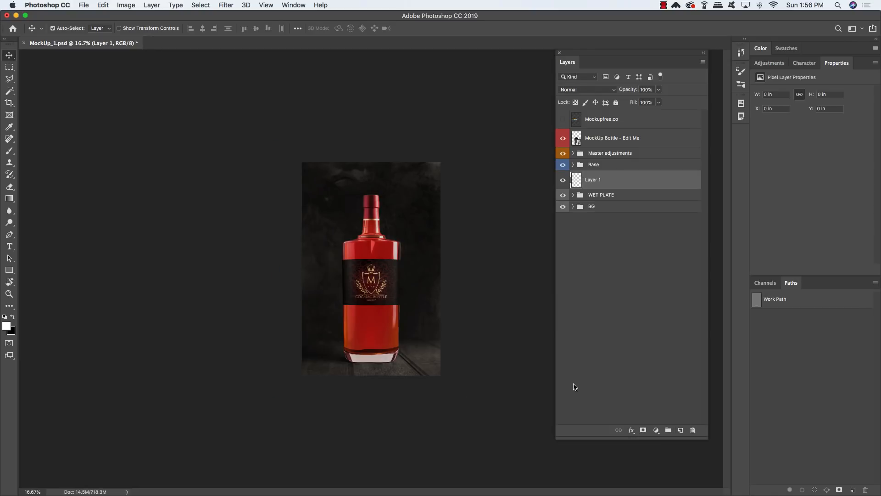
key(g)
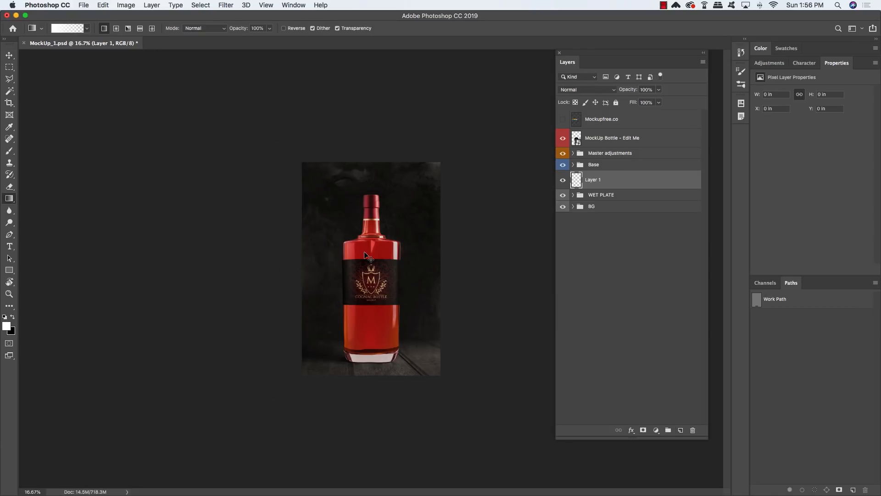
scroll(367, 251, up, 3)
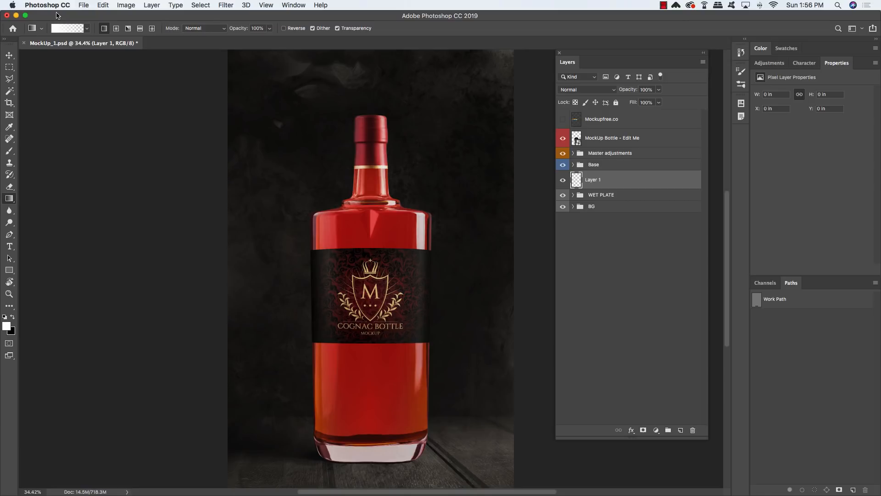
click(82, 28)
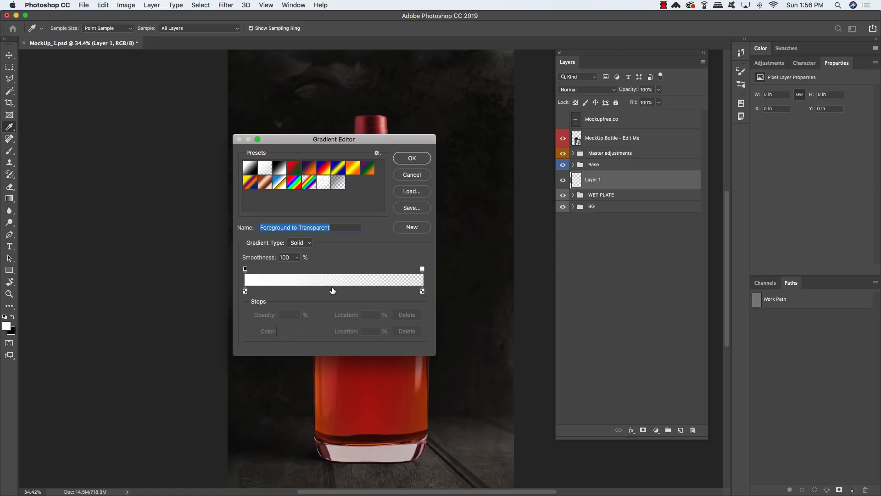
click(412, 158)
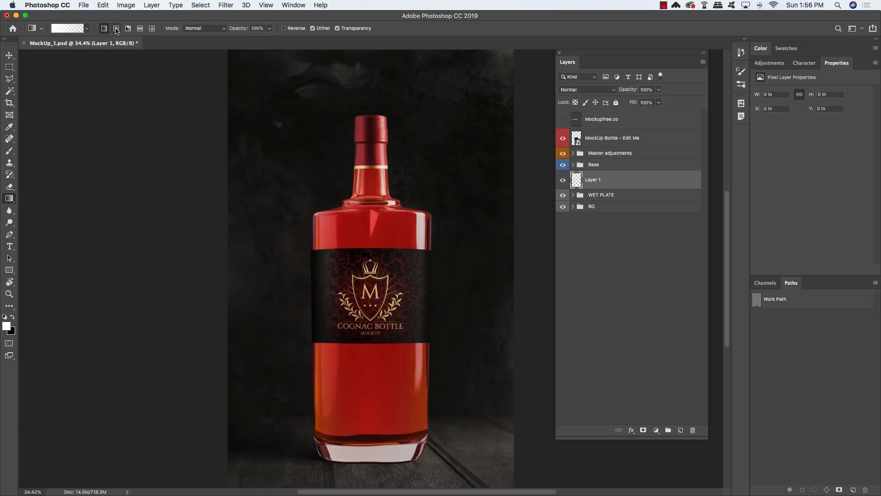
click(116, 29)
drag(372, 267, 356, 130)
Set the gradient layer's blend mode to Overlay and rename the layer CENTER HIGHLIGHT
click(586, 90)
click(592, 190)
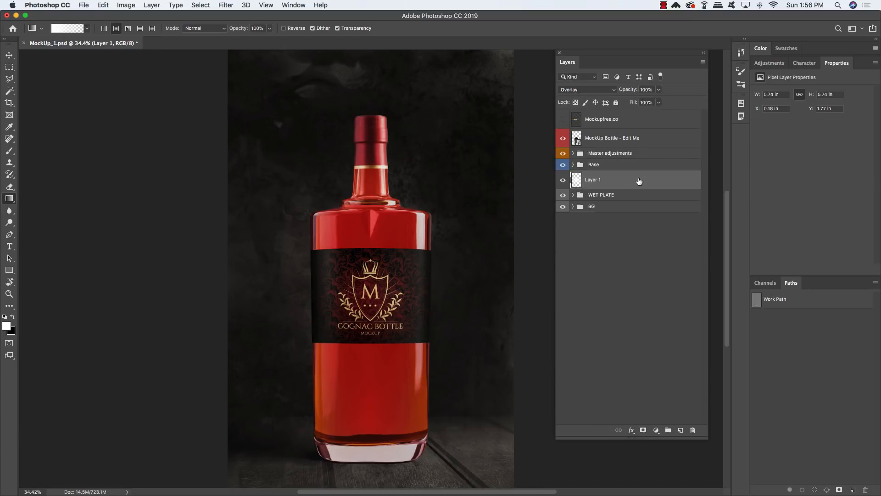
double_click(595, 179)
text(CENTER HIGHLIGHT)
key(Return)
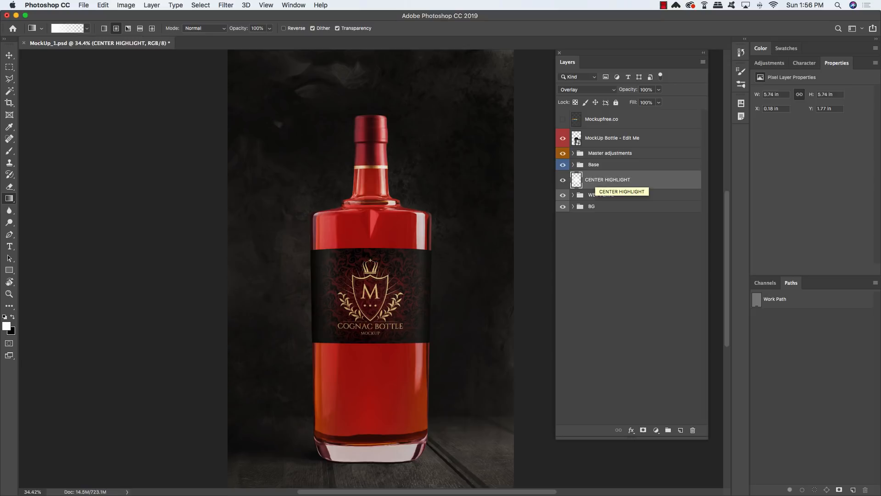
Duplicate the CENTER HIGHLIGHT layer and scale the copy proportionally about its centre to about 129%
key(super+j)
key(v)
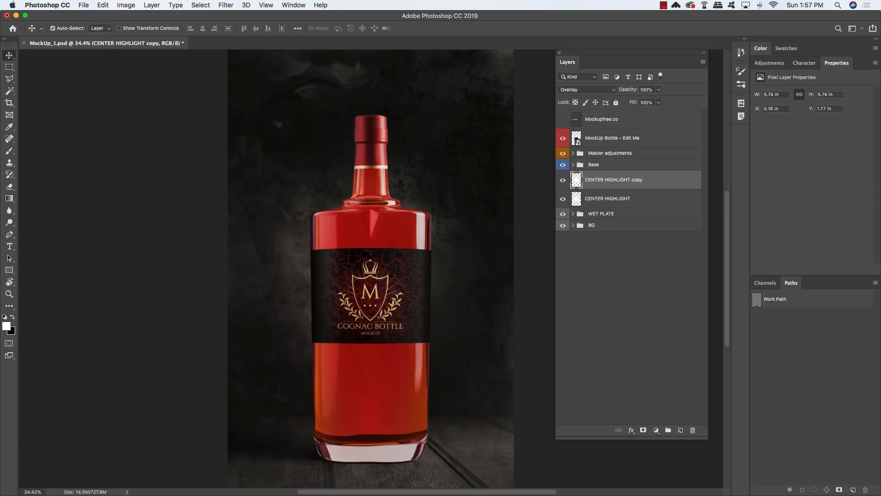
key(super+t)
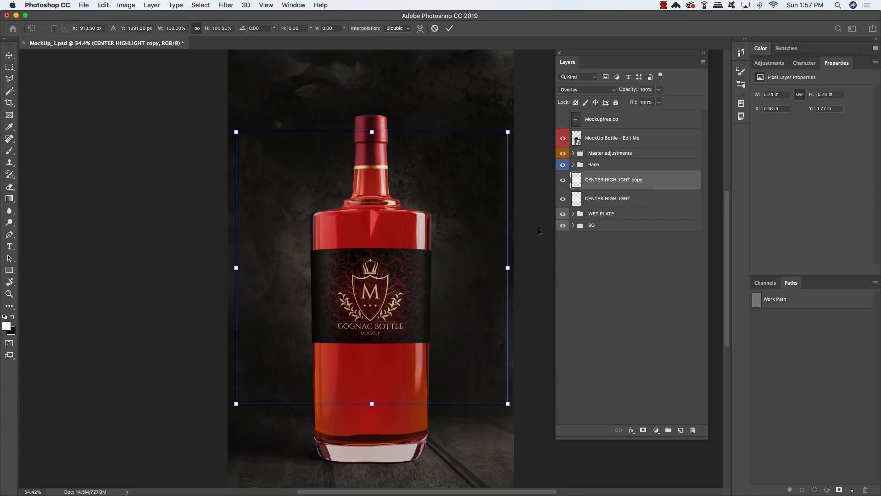
drag(508, 132, 552, 98)
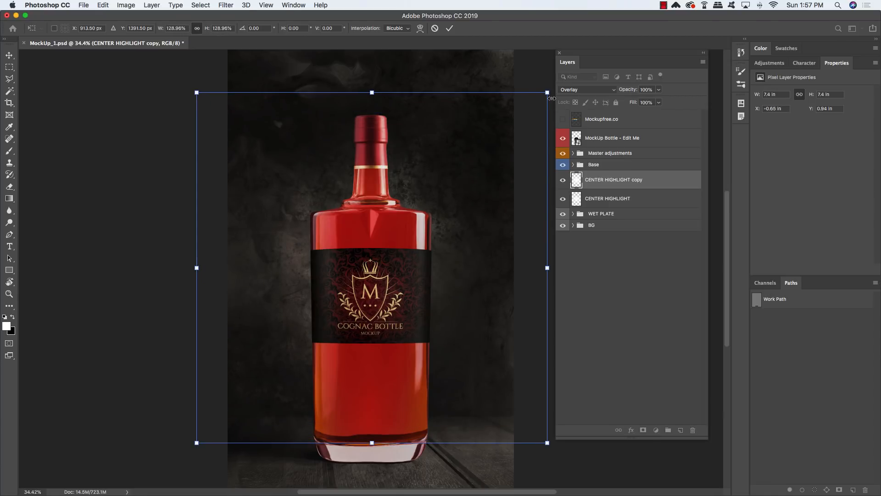
key(Return)
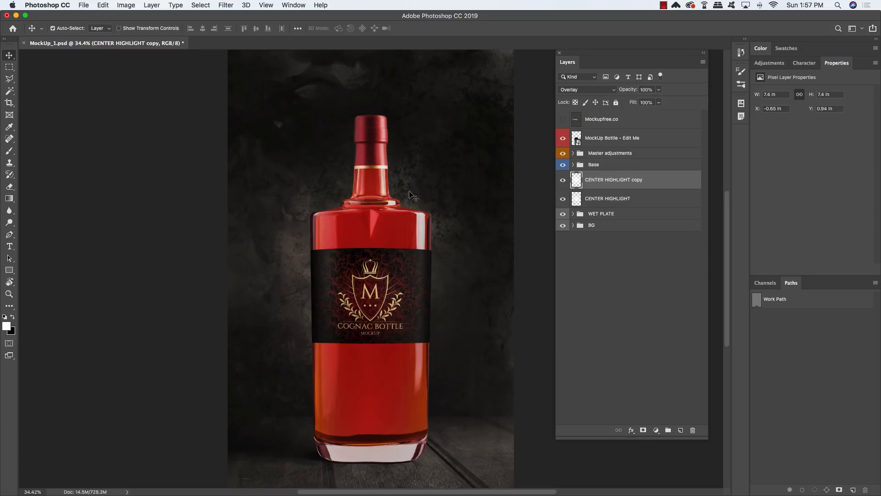
Set the CENTER HIGHLIGHT copy's opacity to 50% and compare the backdrop with that layer hidden and shown
key(5)
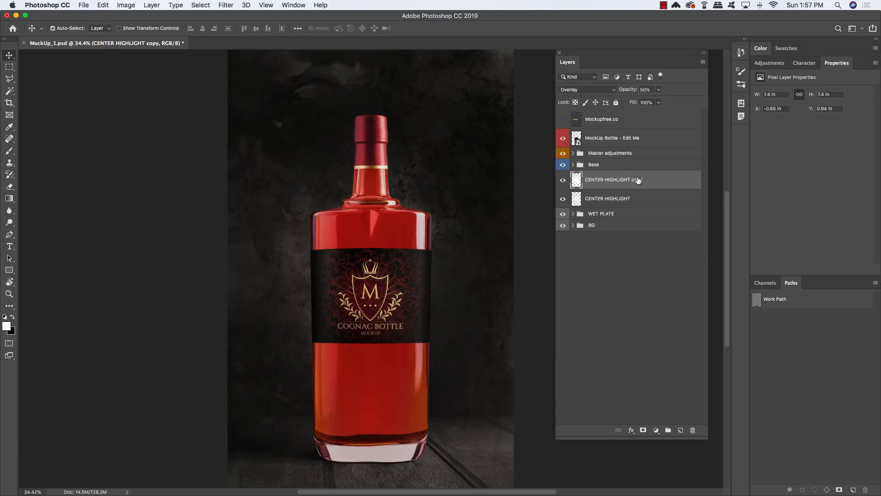
click(562, 181)
click(562, 181)
Group the layers from CENTER HIGHLIGHT up to MockUp Bottle - Edit Me and name the group MOCKUP
click(577, 200)
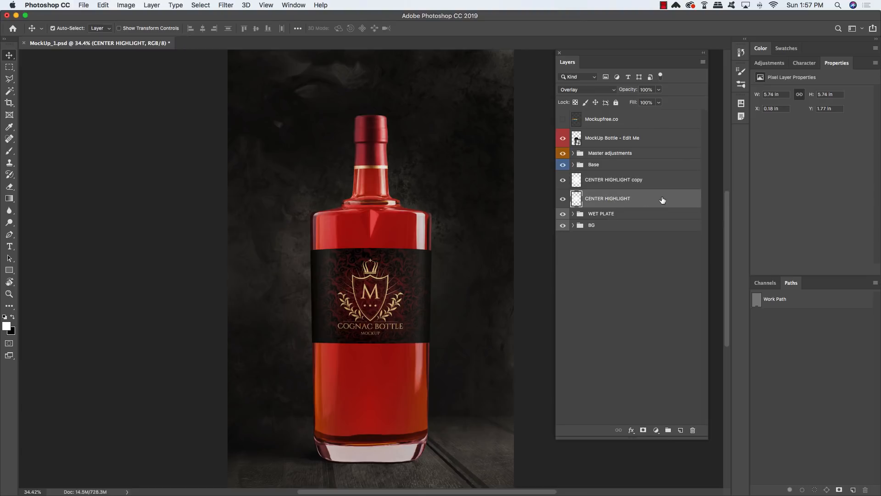
shift+click(671, 141)
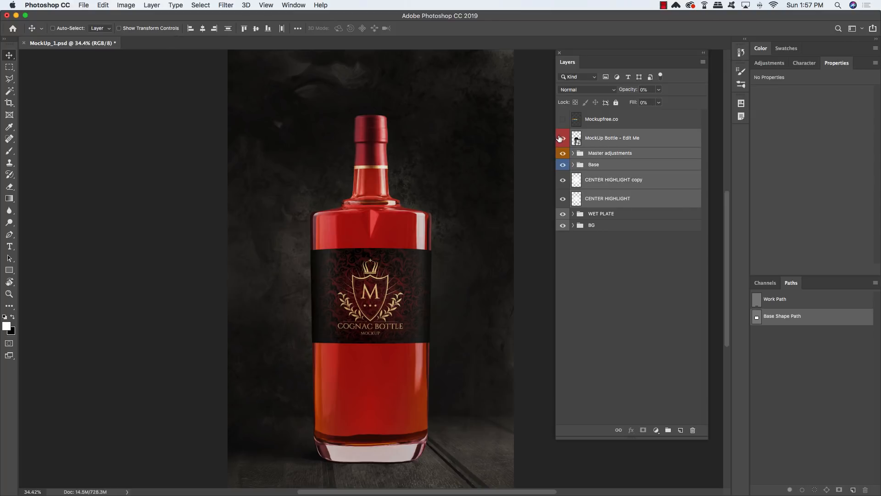
key(super+g)
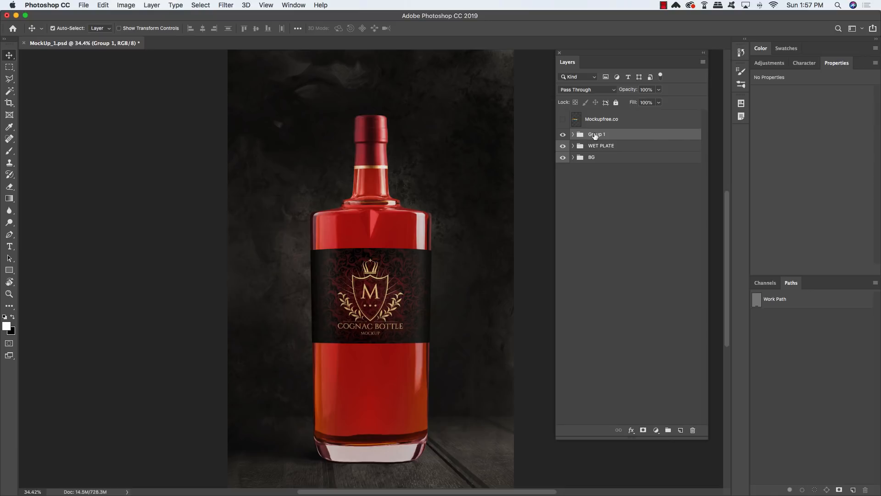
double_click(595, 134)
text(MOCKUP)
key(Return)
Delete the hidden Mockupfree.co layer and shrink the floating layer list, placing it beside the bottle
click(676, 123)
key(Delete)
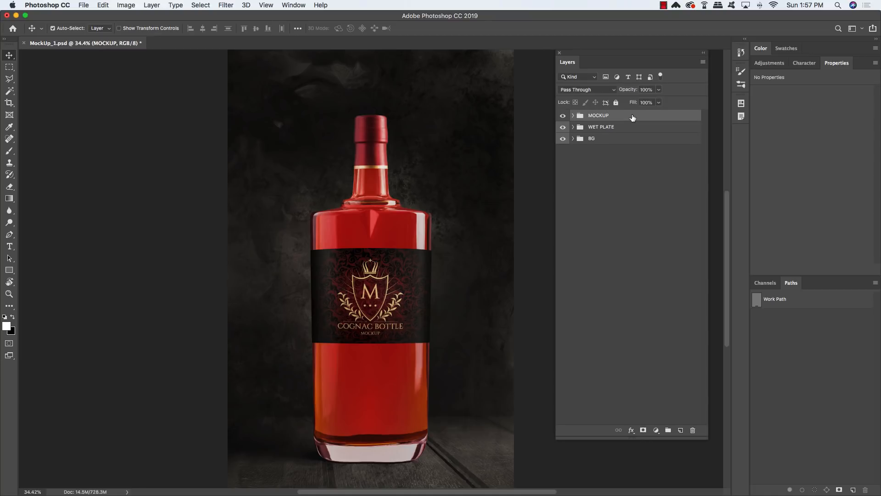
drag(707, 438, 687, 183)
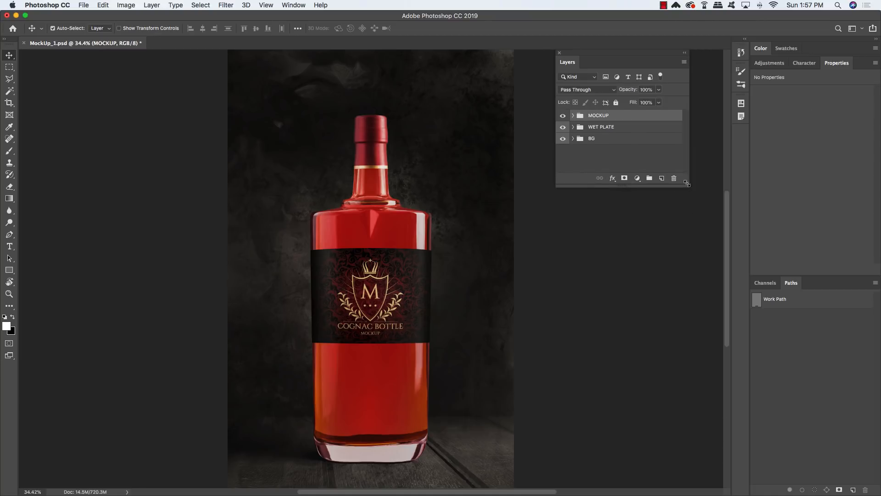
drag(594, 52, 574, 128)
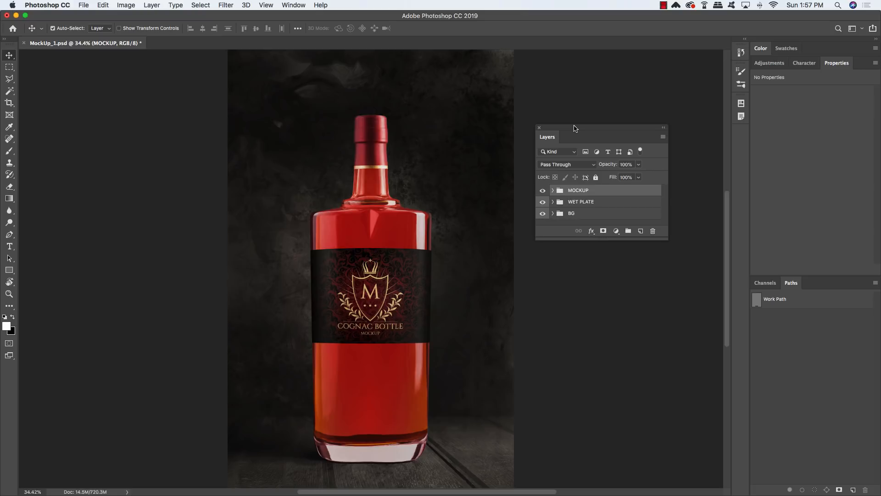
key(super+0)
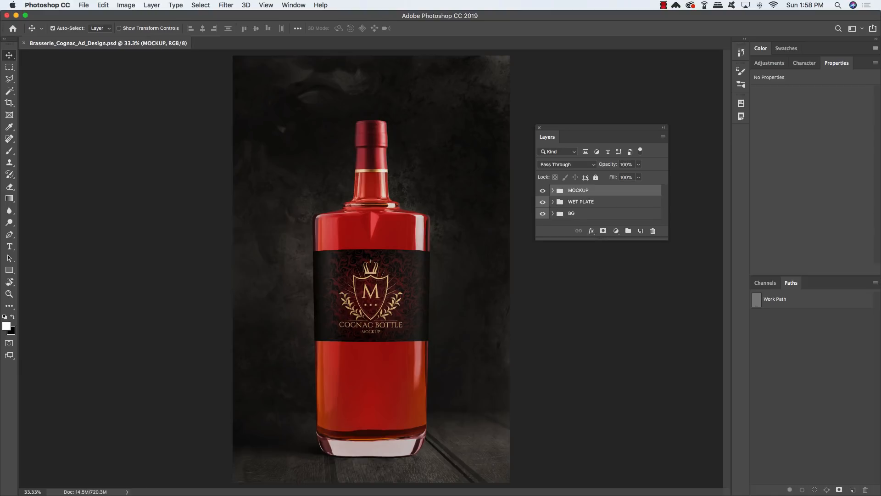
Add a solid color fill layer of #9D2D0A directly above the BG group, using Color blend mode at 30% opacity
drag(662, 234, 668, 320)
click(604, 214)
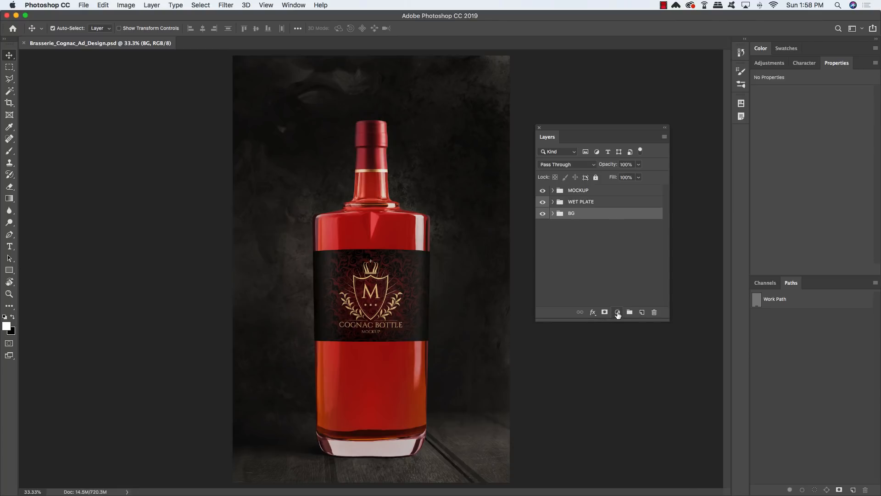
click(618, 312)
click(650, 321)
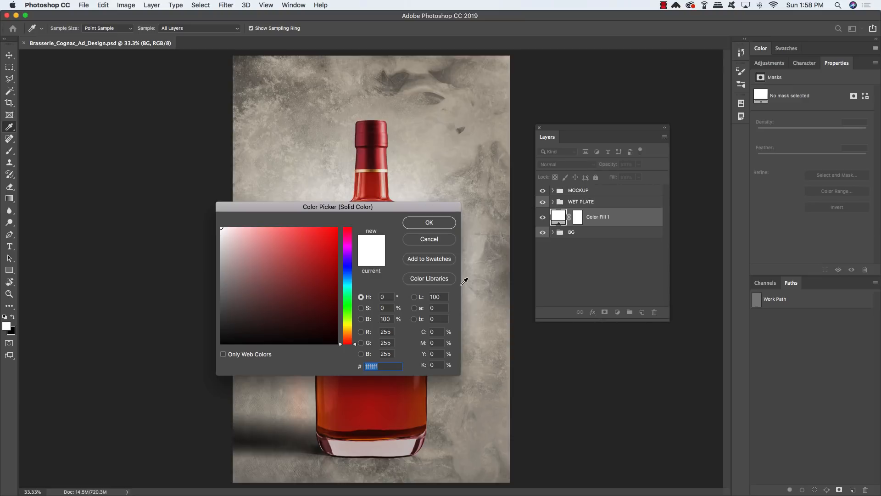
text(9D2)
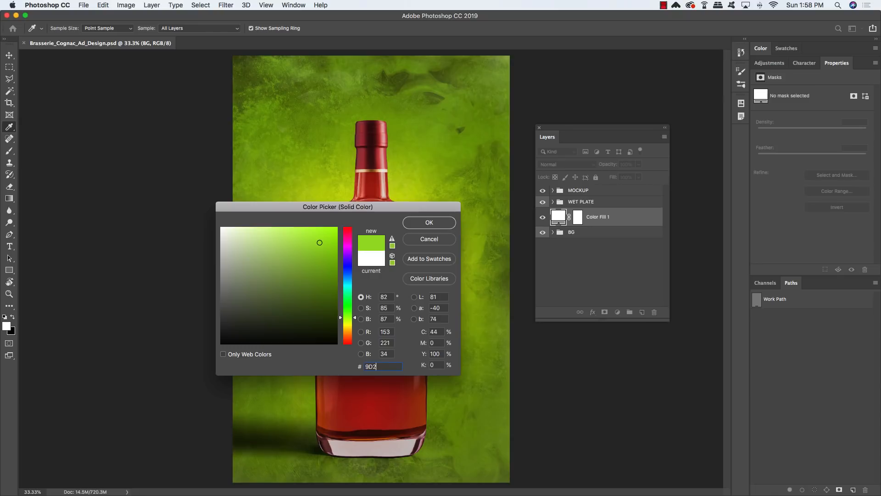
text(D0A)
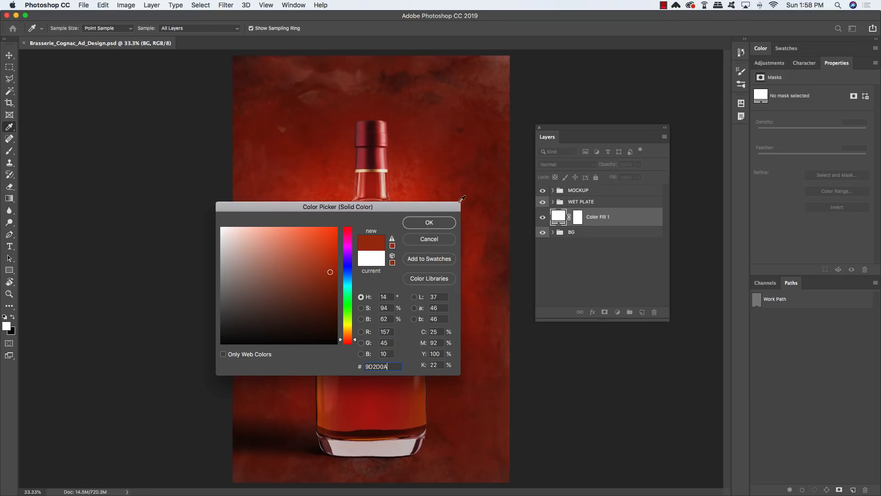
click(432, 224)
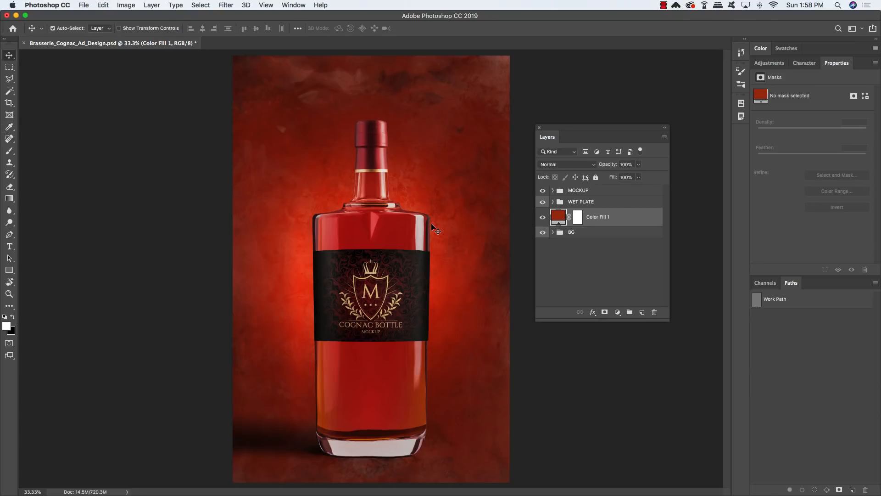
click(568, 168)
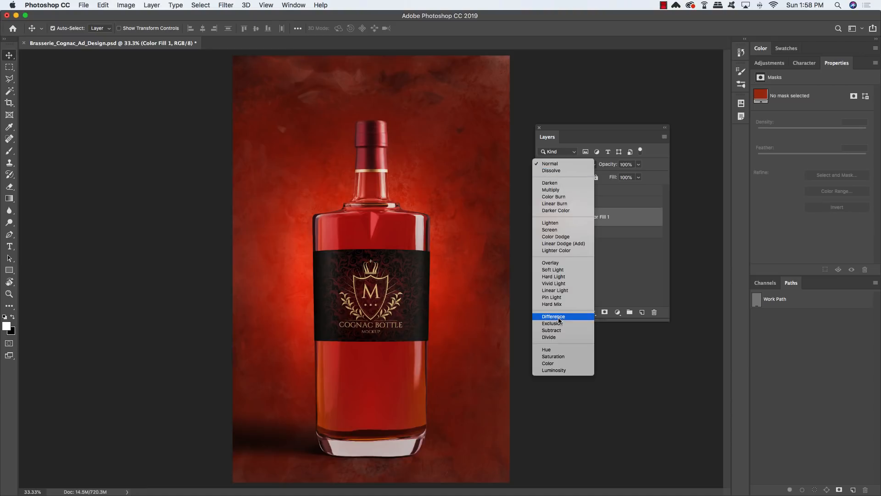
click(557, 363)
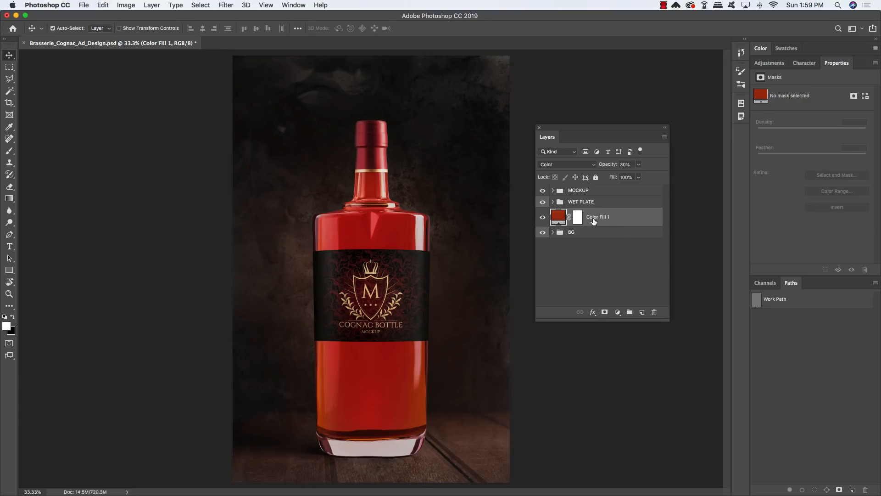
Put the color fill layer in its own group and name the group COLOR OVERLAY
key(super+g)
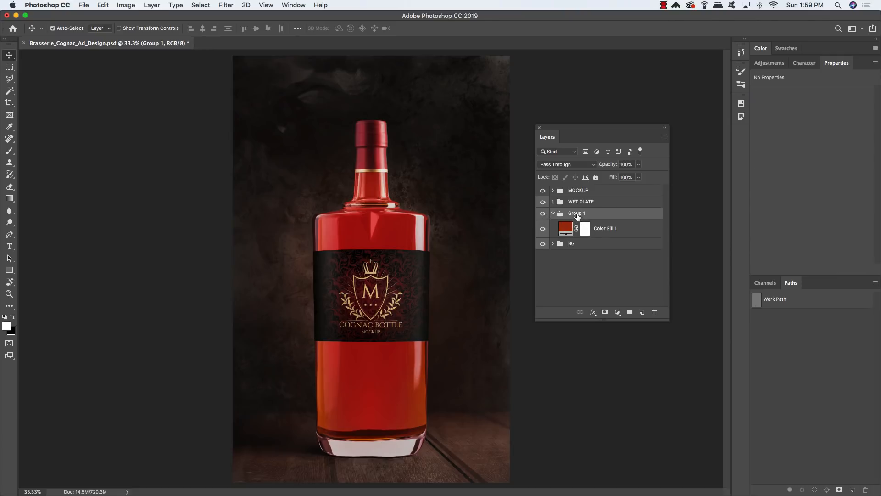
double_click(577, 214)
text(COLOR OVERLAY)
key(Return)
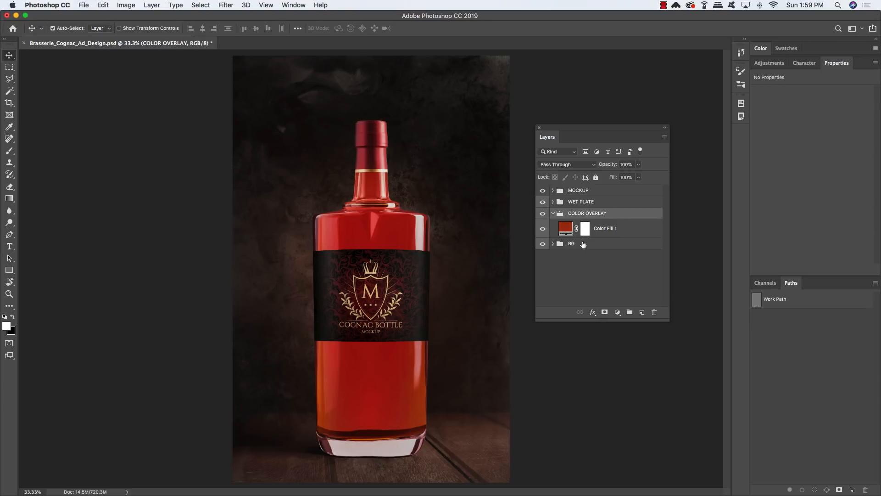
Try blue and other hues for the fill in the COLOR OVERLAY group, and discard the color change
click(566, 230)
double_click(565, 228)
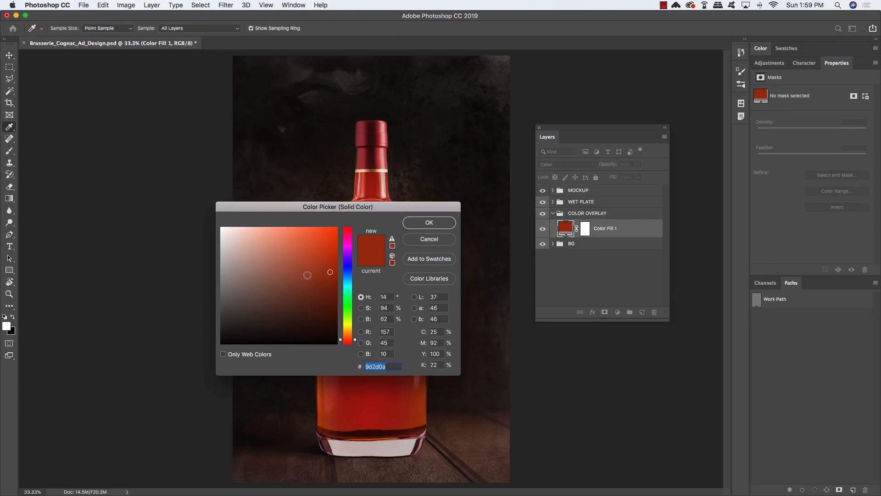
click(347, 274)
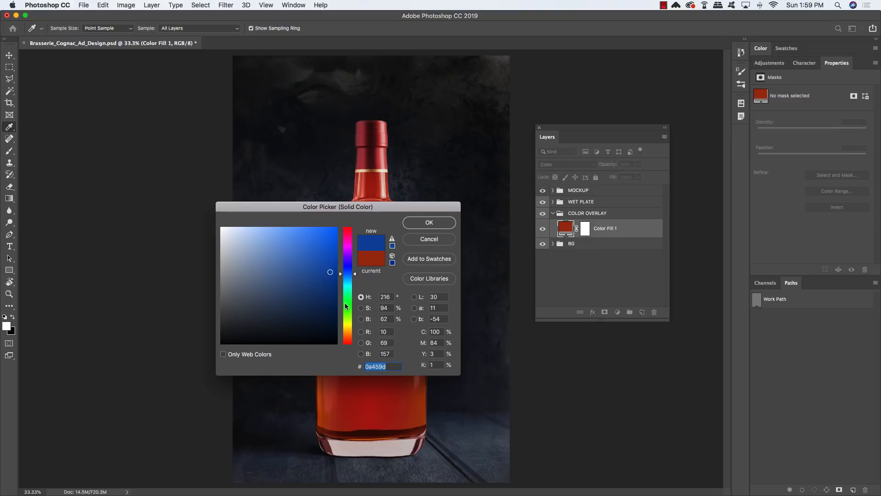
click(347, 279)
drag(402, 205, 302, 193)
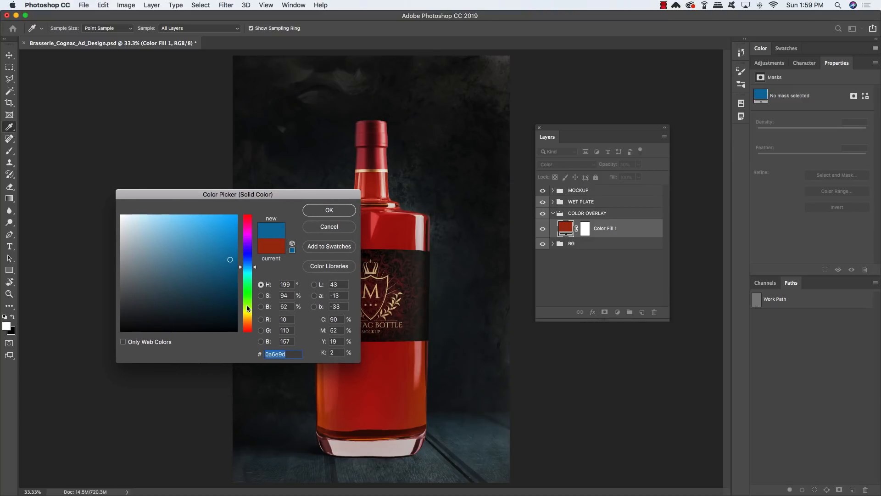
click(246, 304)
click(329, 226)
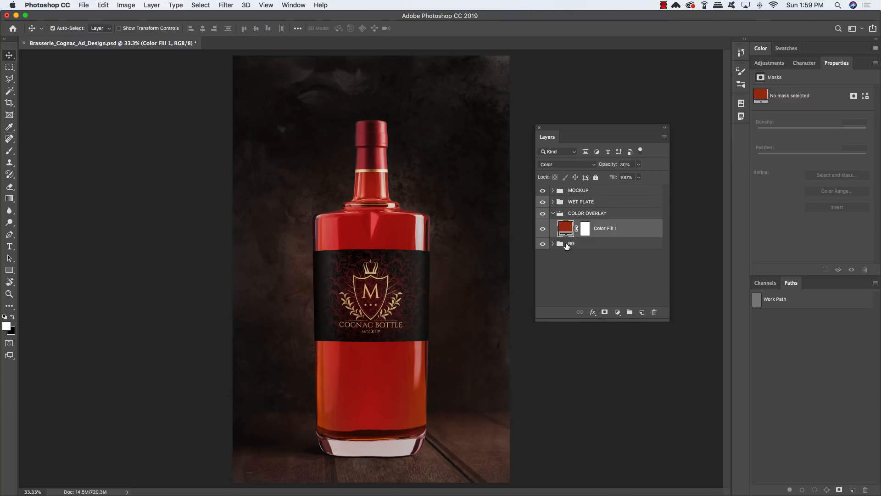
Add a new layer above the COLOR OVERLAY group and set the foreground color to #C3140D
click(552, 214)
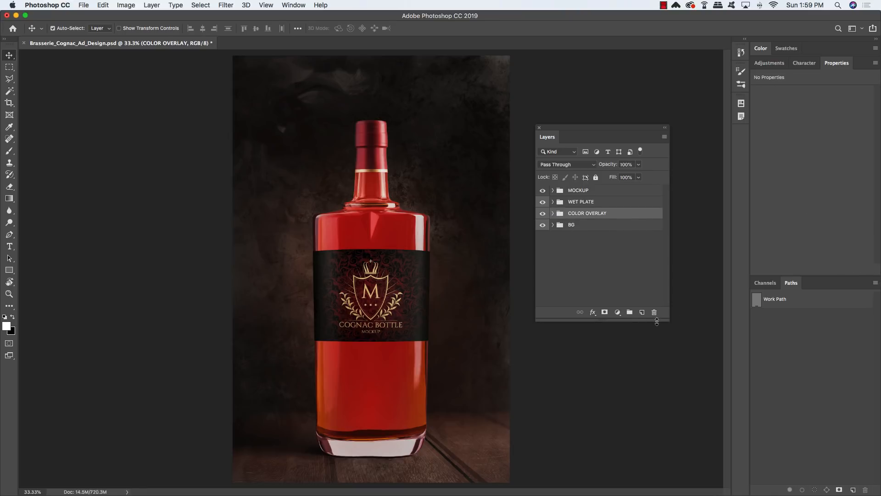
click(642, 312)
key(g)
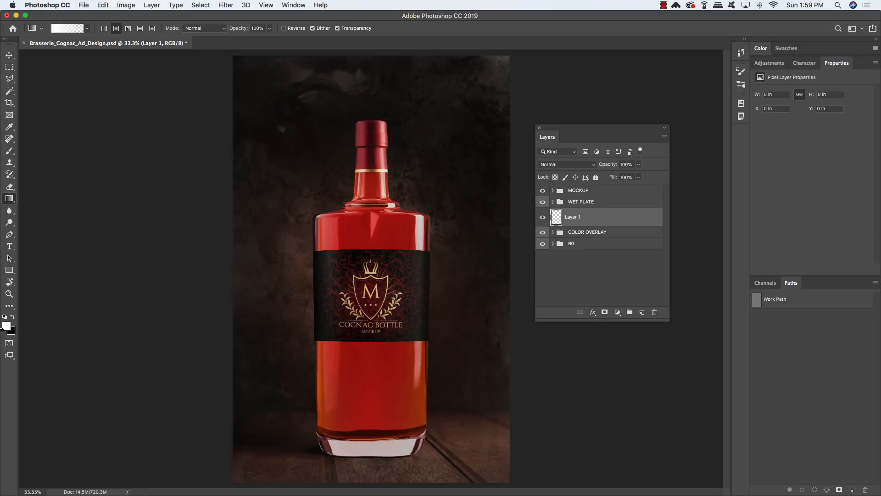
click(7, 326)
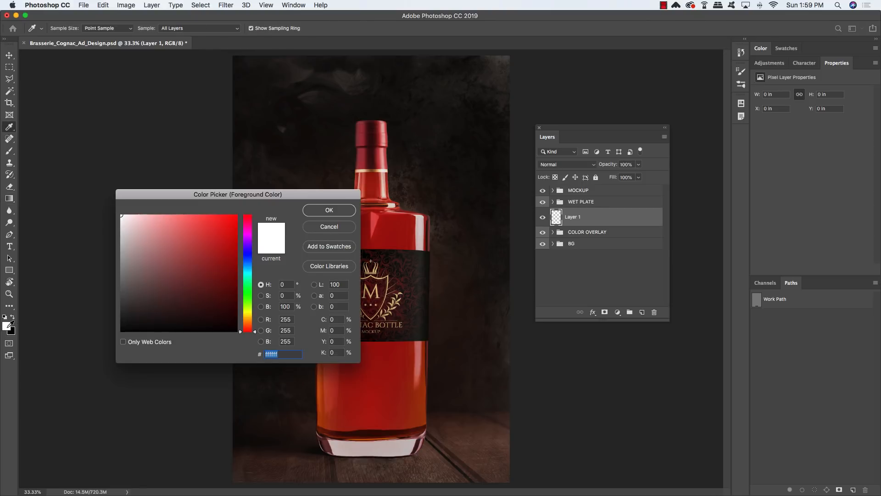
drag(252, 194, 328, 164)
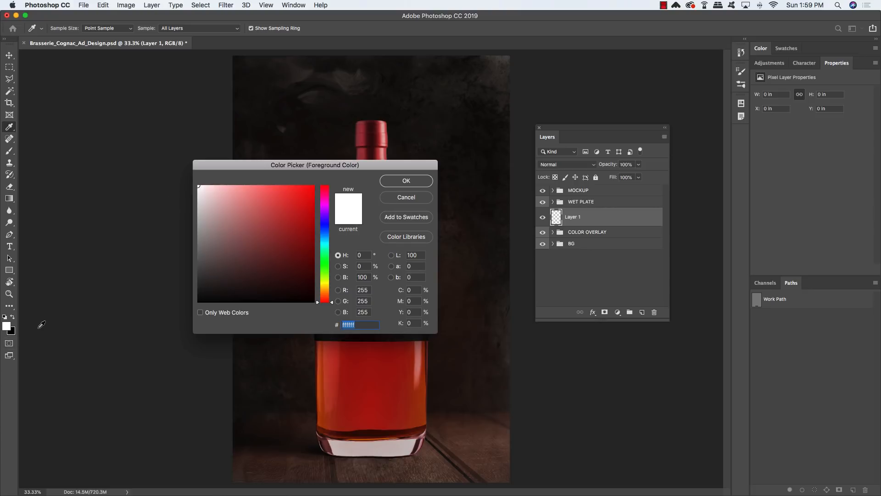
text(c314)
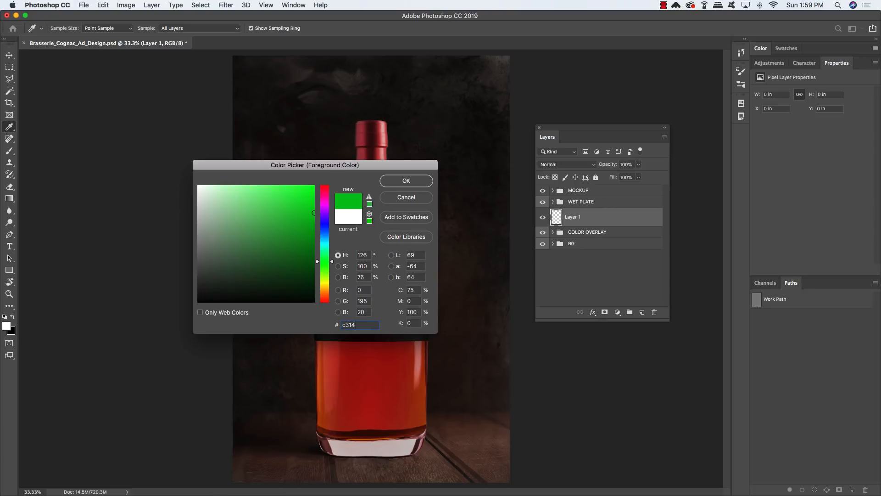
text(0d)
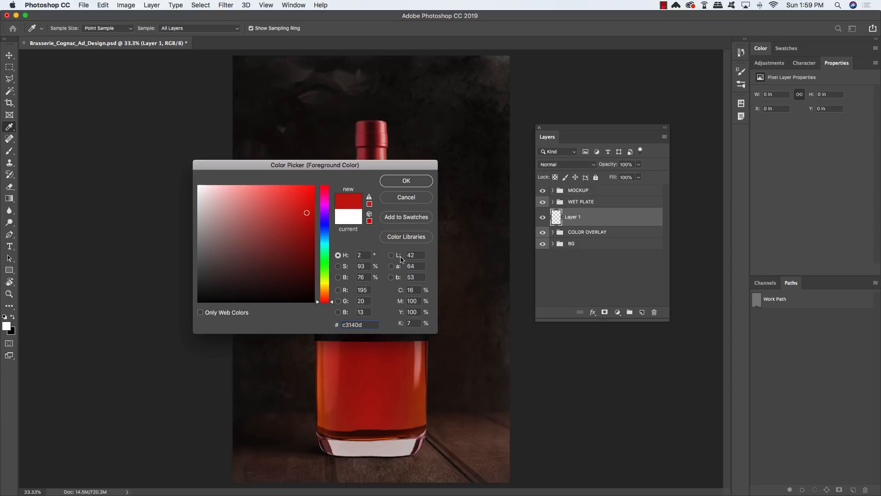
click(406, 181)
Draw a red-to-transparent radial gradient outward from the label's center on the new layer and bring that layer above the MOCKUP group
key(g)
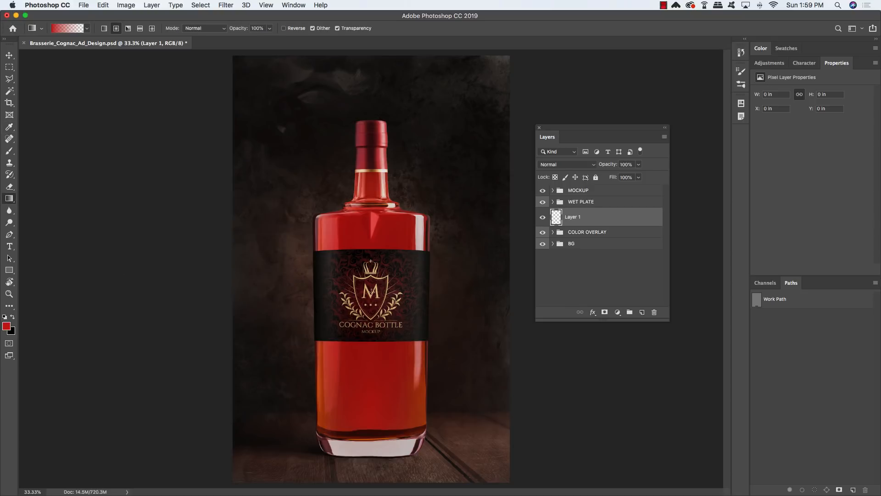
drag(371, 291, 374, 201)
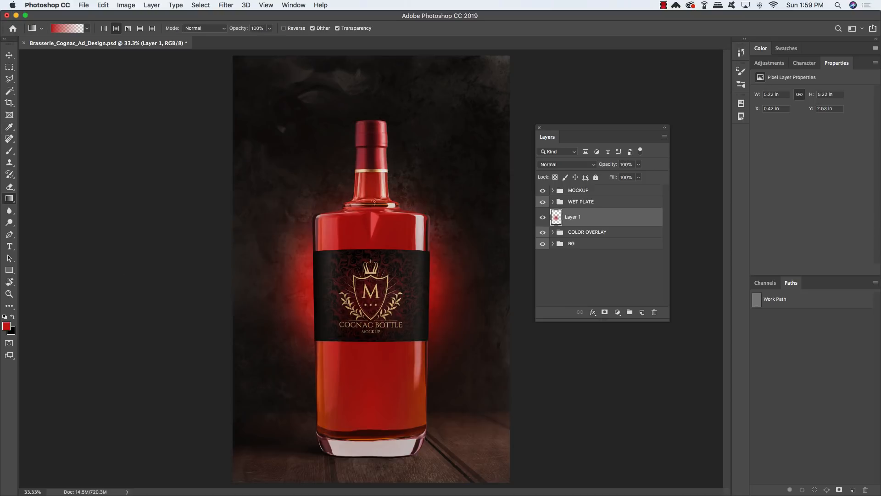
key(v)
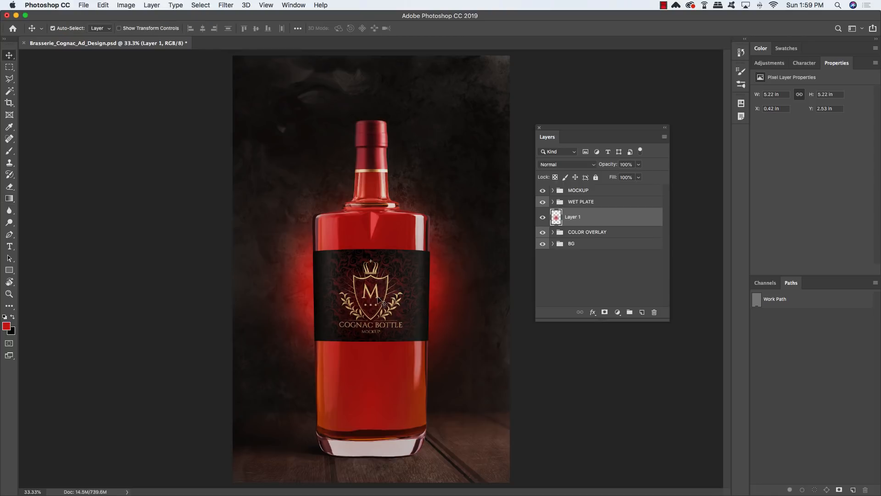
key(super+bracketright)
key(super+bracketright)
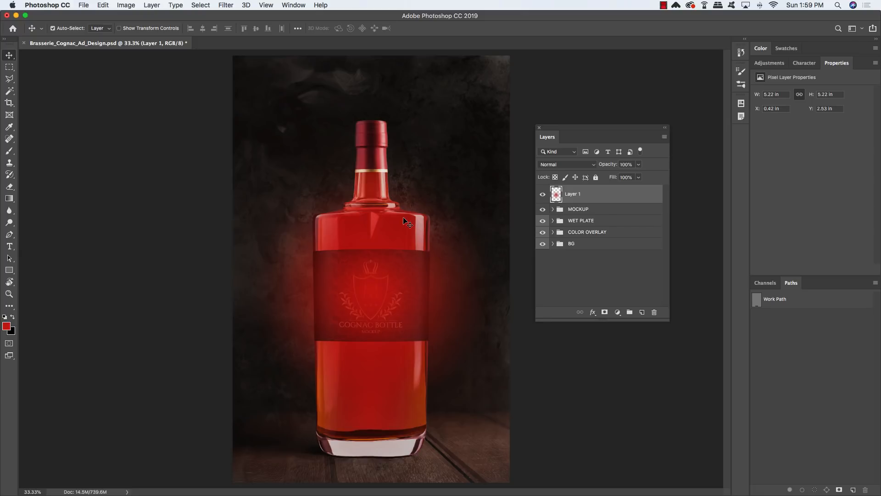
Set the red gradient layer to Soft Light at 80% opacity and move the glow down to the bottle's base
click(566, 167)
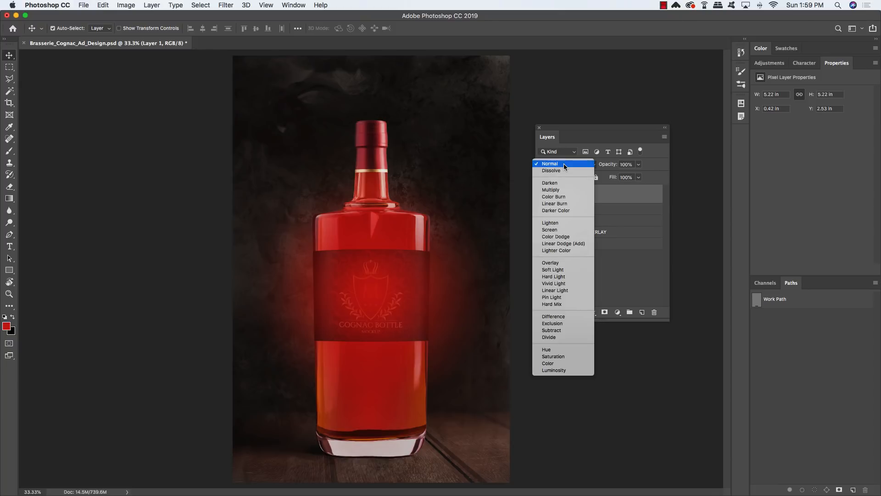
click(566, 270)
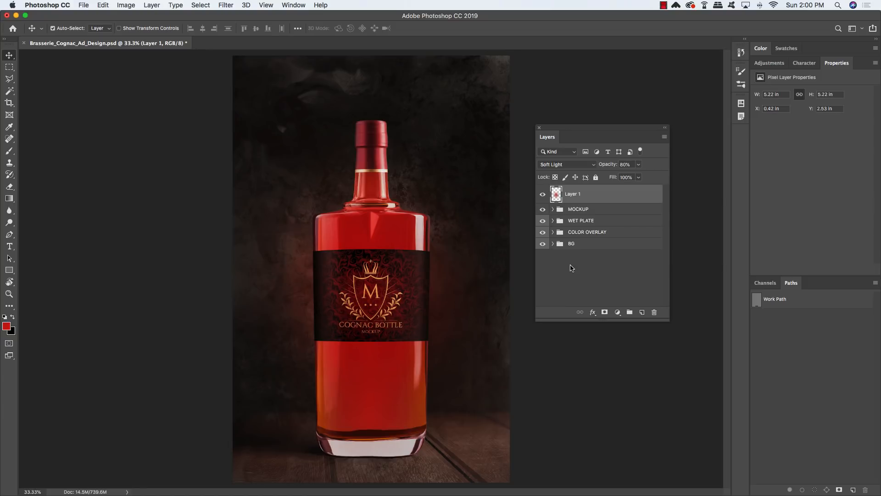
key(ctrl+t)
drag(439, 230, 442, 382)
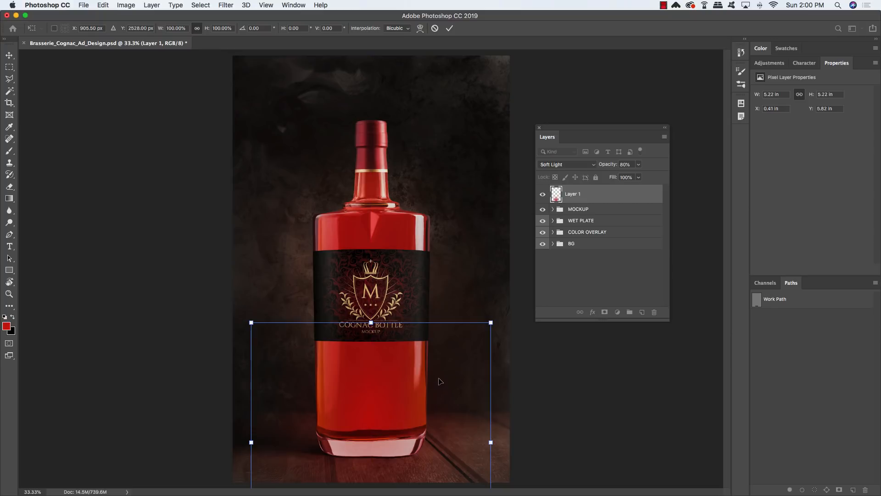
key(Return)
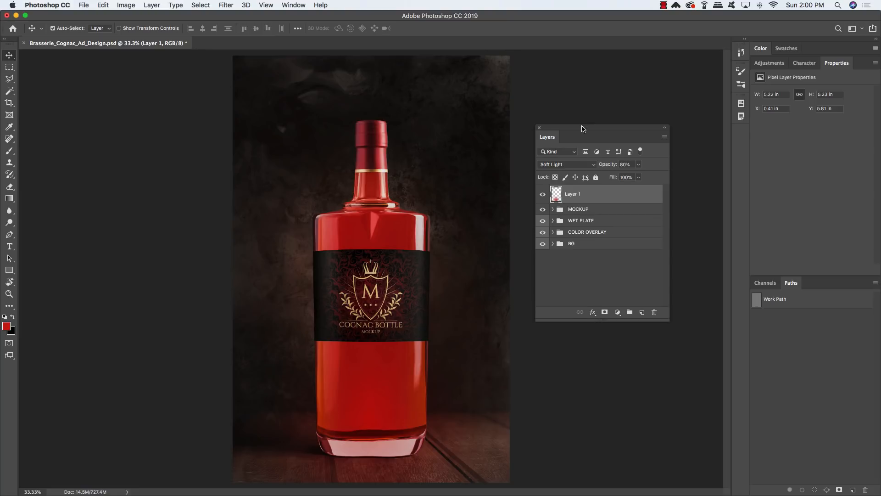
Enlarge the floating layer list and compare the image with and without the red glow layer
drag(581, 128, 566, 56)
drag(650, 247, 672, 449)
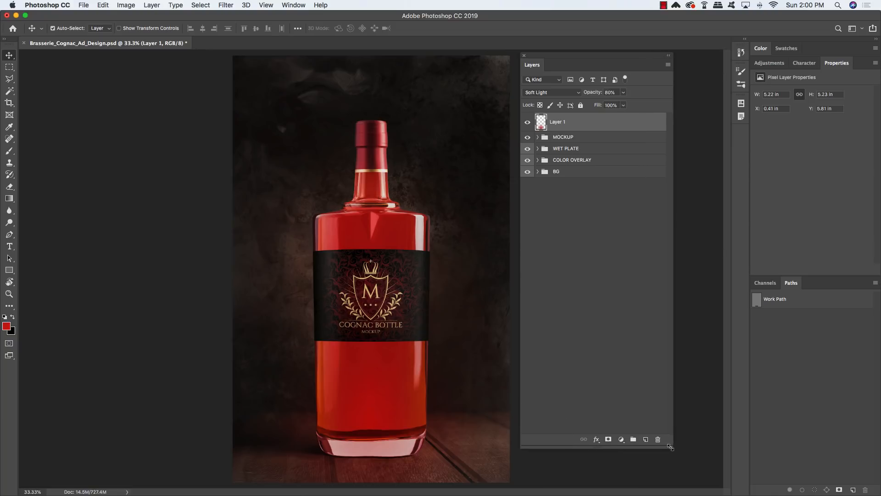
click(527, 123)
click(527, 123)
click(527, 123)
click(527, 123)
click(527, 123)
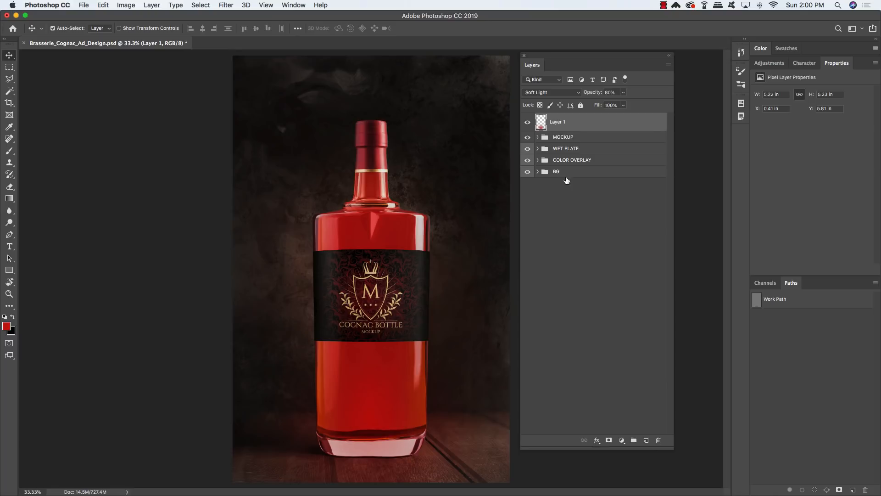
Expand the MOCKUP, Base and Bottle groups to reach the Bottle layer
click(577, 149)
click(571, 139)
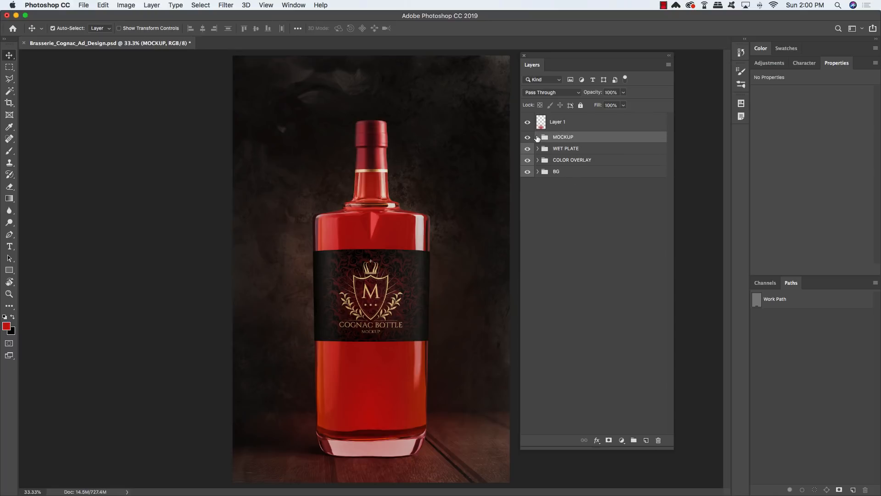
click(537, 137)
click(544, 180)
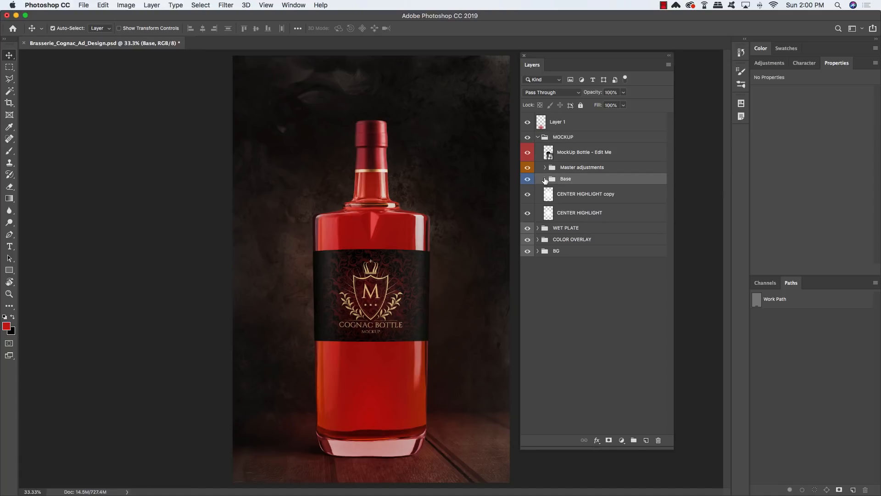
click(544, 179)
click(548, 190)
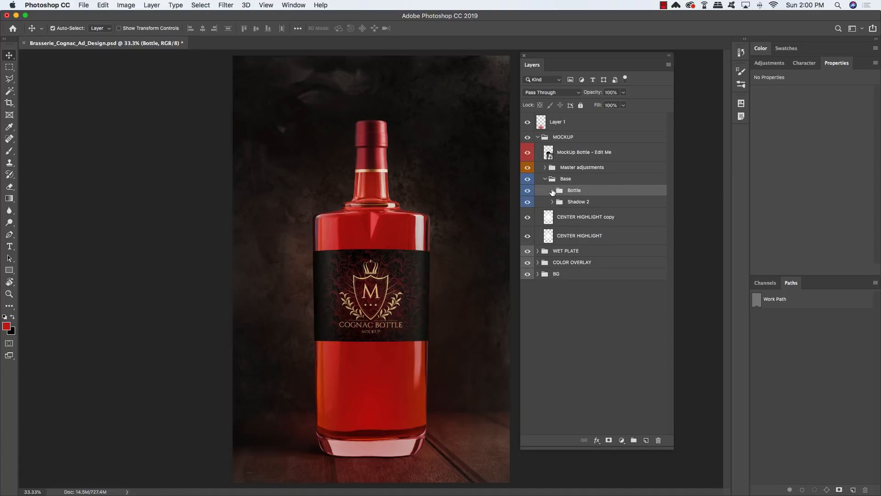
click(552, 190)
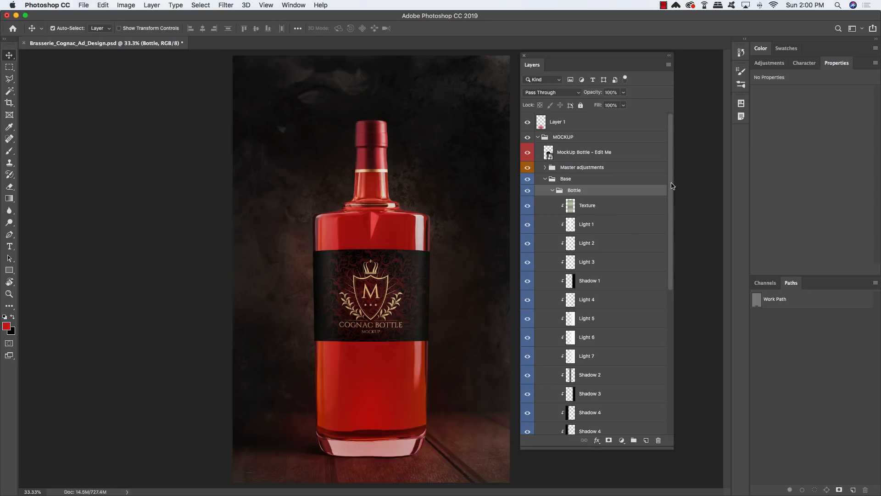
drag(671, 185, 674, 334)
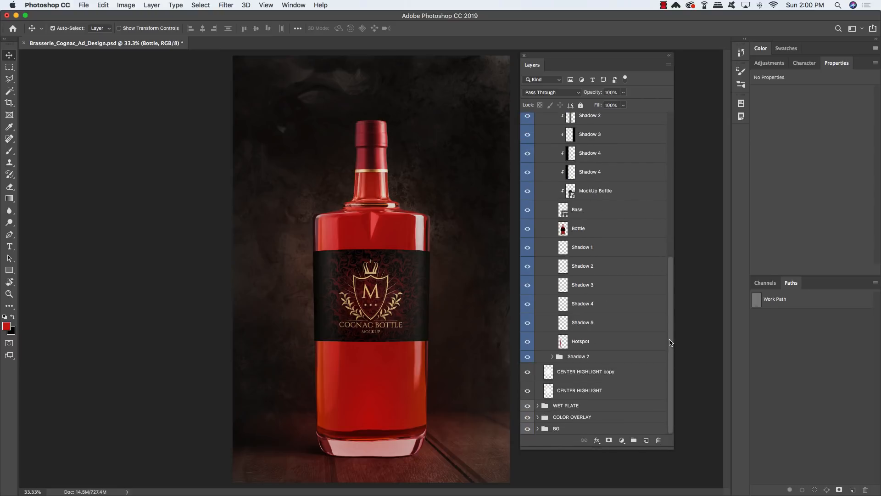
Mask the bottle out of the red glow on Layer 1, using the inverted outline selection of the Bottle layer
click(565, 231)
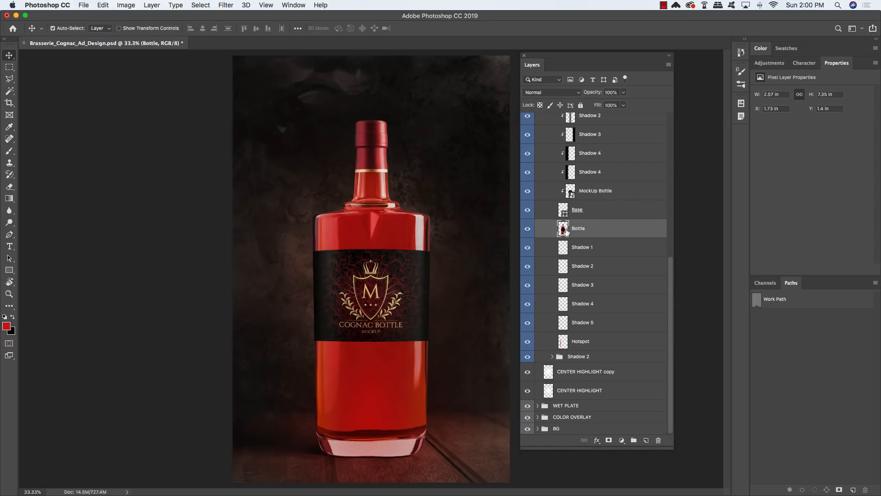
key(super)
super+click(563, 232)
drag(673, 282, 677, 107)
click(566, 122)
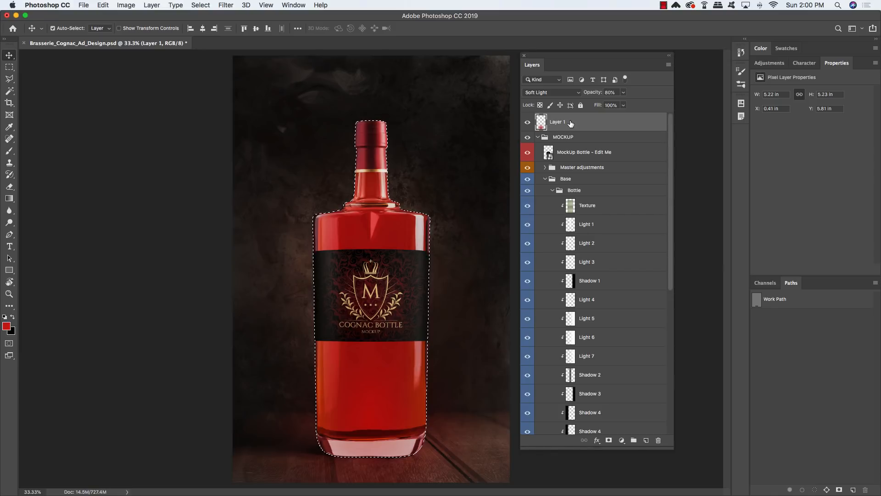
click(201, 5)
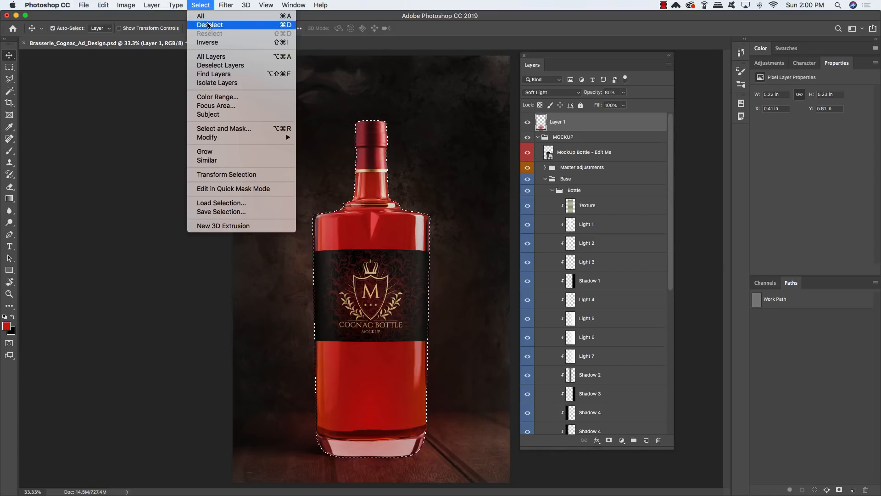
click(209, 42)
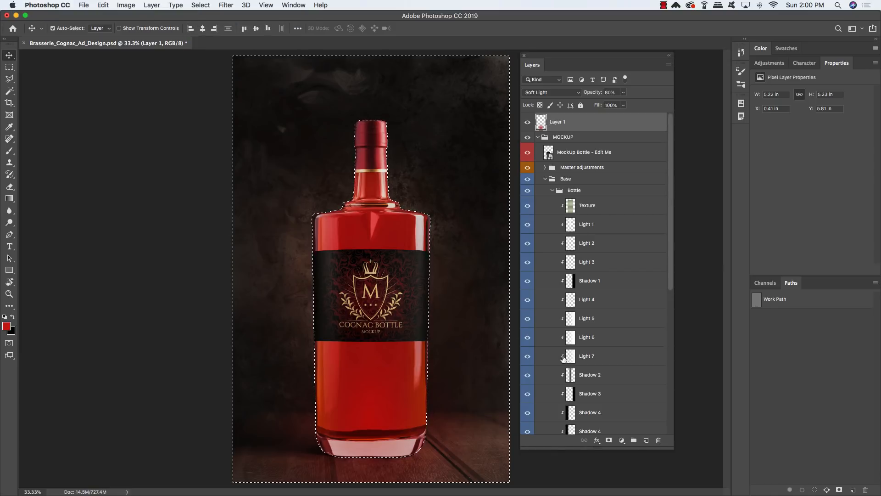
click(609, 440)
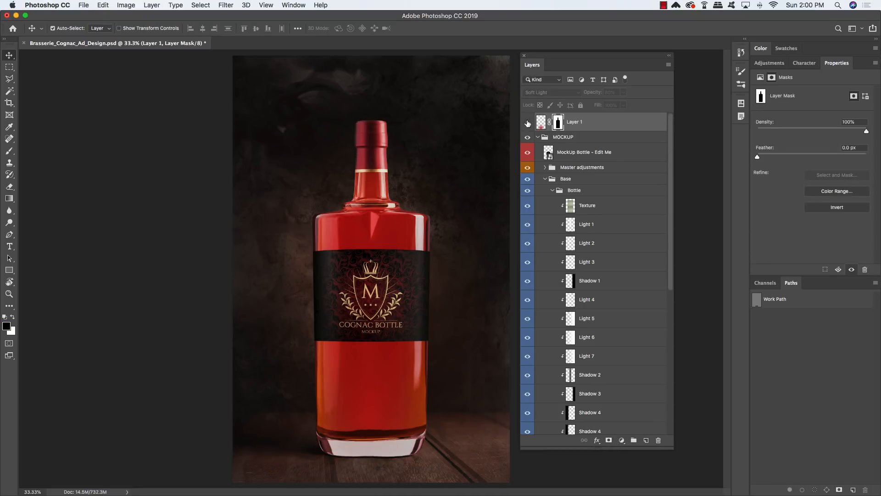
Compare the image with and without the masked red glow layer
click(527, 123)
click(527, 123)
click(527, 123)
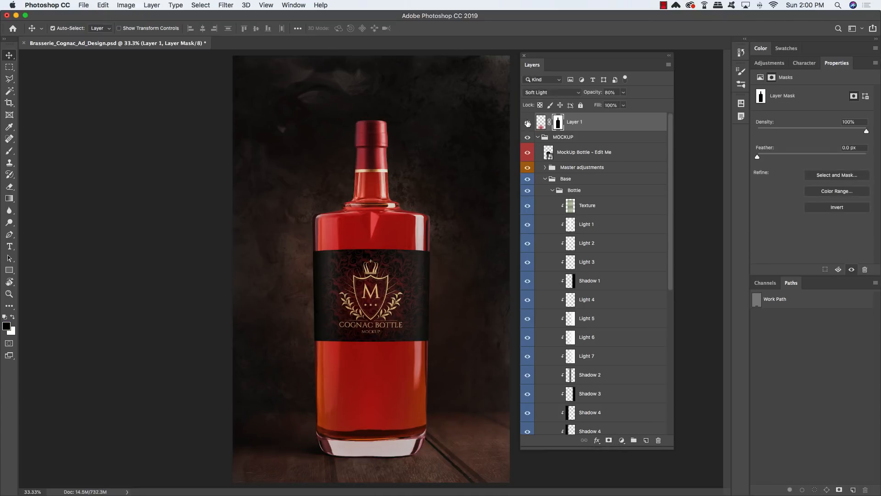
click(527, 123)
click(527, 123)
click(528, 123)
click(527, 123)
click(528, 123)
click(527, 123)
Paint black on the glow layer's mask around the lower bottle with a soft 500 px brush at 30% opacity
key(b)
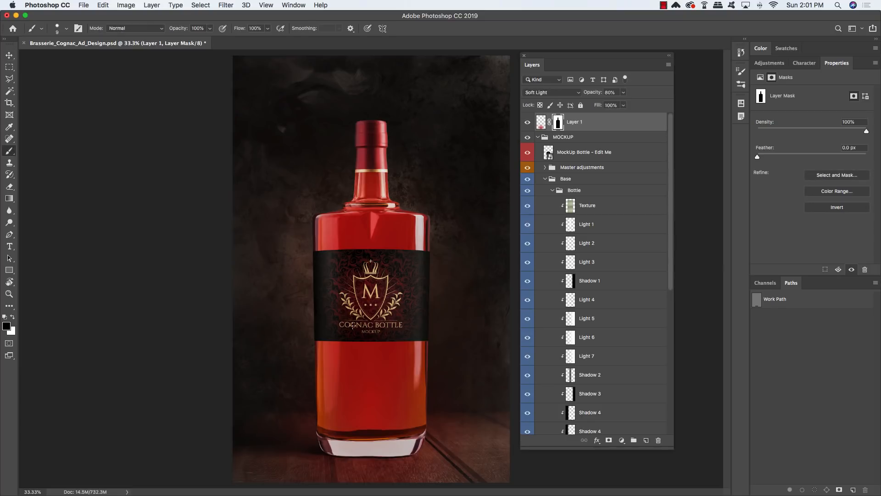
key(bracketright)
key(bracketright)
key(bracketright)
key(bracketright)
key(bracketright)
key(bracketright)
key(bracketright)
key(bracketright)
key(bracketright)
key(bracketright)
key(bracketright)
key(bracketright)
key(bracketright)
key(bracketright)
key(bracketright)
key(bracketright)
key(bracketright)
key(bracketright)
key(bracketleft)
key(bracketleft)
key(shift+bracketleft)
key(bracketright)
key(x)
key(x)
mouse_move(414, 380)
mouse_down()
mouse_move(438, 386)
mouse_move(413, 390)
mouse_move(470, 383)
mouse_move(458, 379)
mouse_move(459, 422)
mouse_move(456, 387)
mouse_move(495, 429)
mouse_up()
Collapse the MOCKUP group and put the red glow layer in its own collapsed group named COLOR REFLECTION
click(545, 178)
click(537, 137)
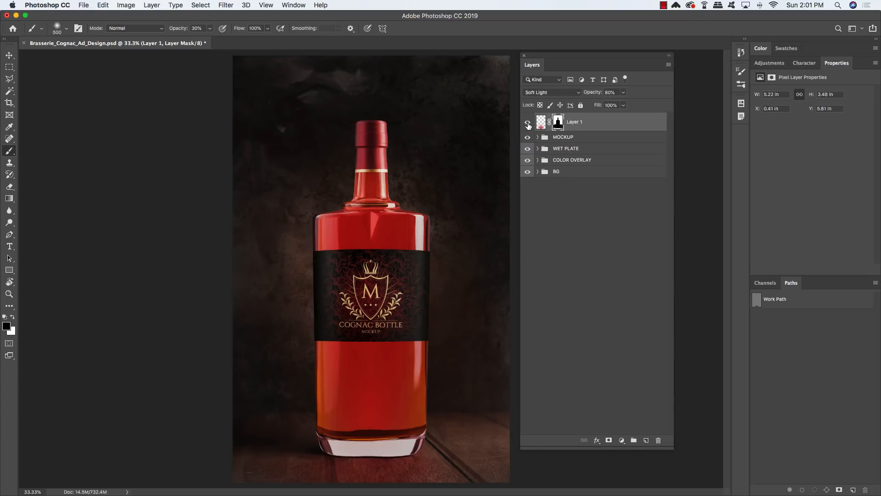
key(super+g)
double_click(559, 118)
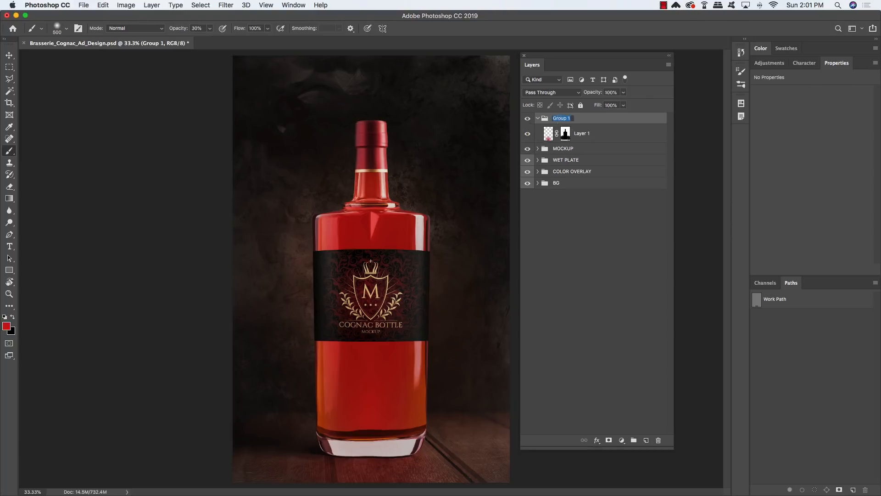
text(RE)
text(LOR REFLECTION)
key(Return)
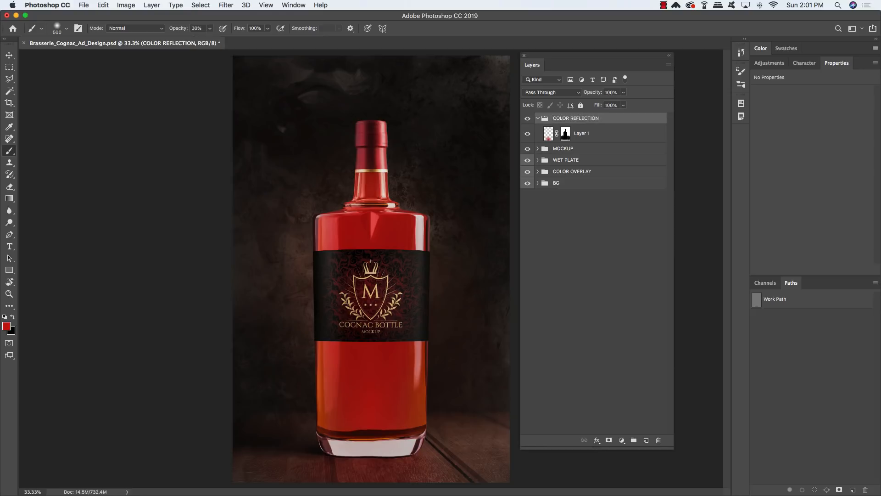
click(538, 119)
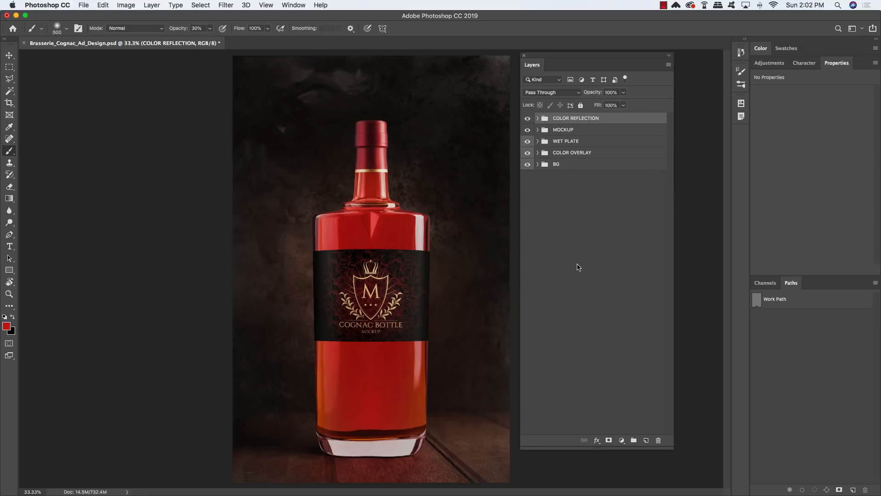
Add a Curves adjustment layer above the COLOR REFLECTION group and brighten the midtones with a point at input 114, output 142
click(621, 440)
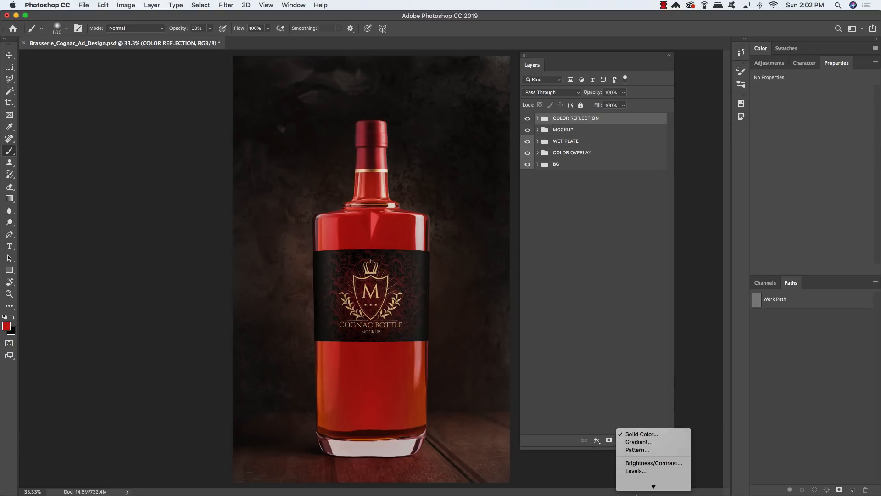
click(636, 407)
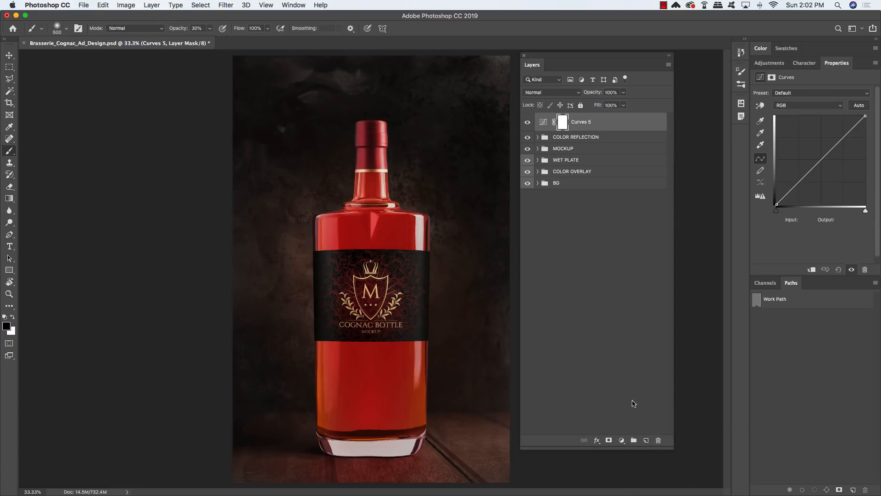
drag(837, 63, 499, 102)
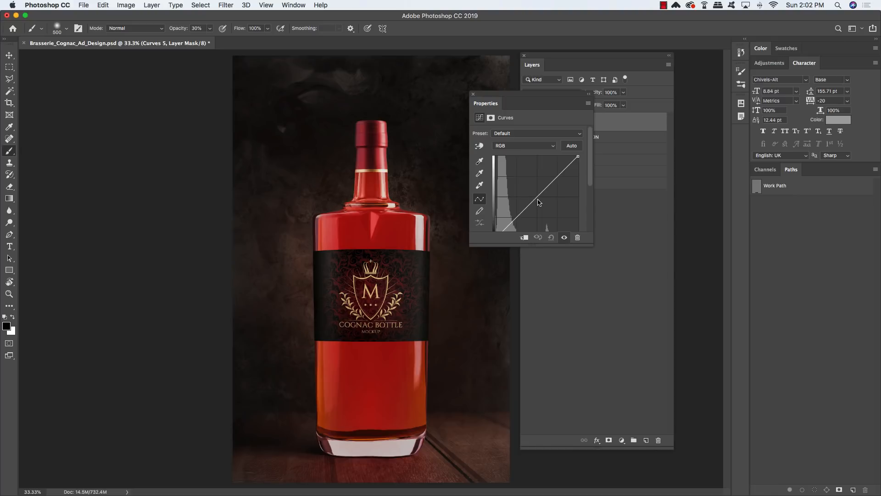
drag(552, 212, 547, 208)
drag(608, 260, 609, 324)
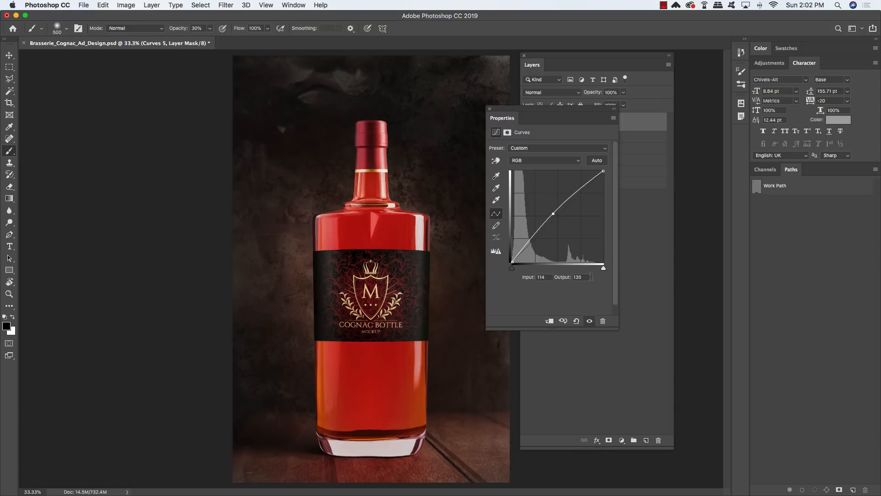
click(590, 277)
text(142)
click(489, 108)
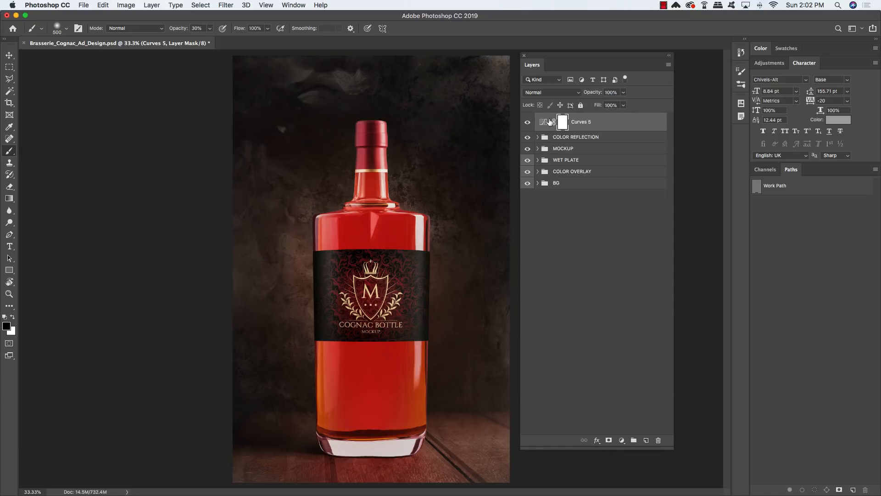
Compare the image with and without the Curves 5 adjustment layer
click(611, 123)
click(528, 122)
click(527, 122)
click(527, 122)
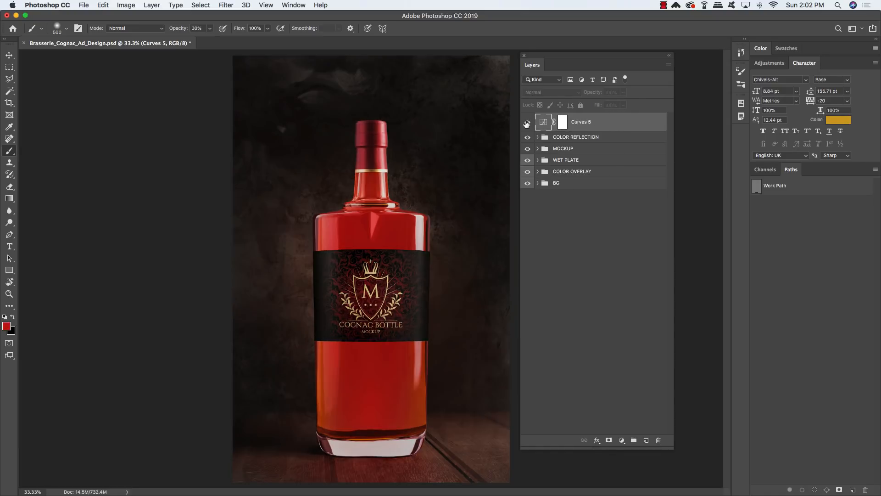
click(527, 122)
click(527, 122)
click(527, 122)
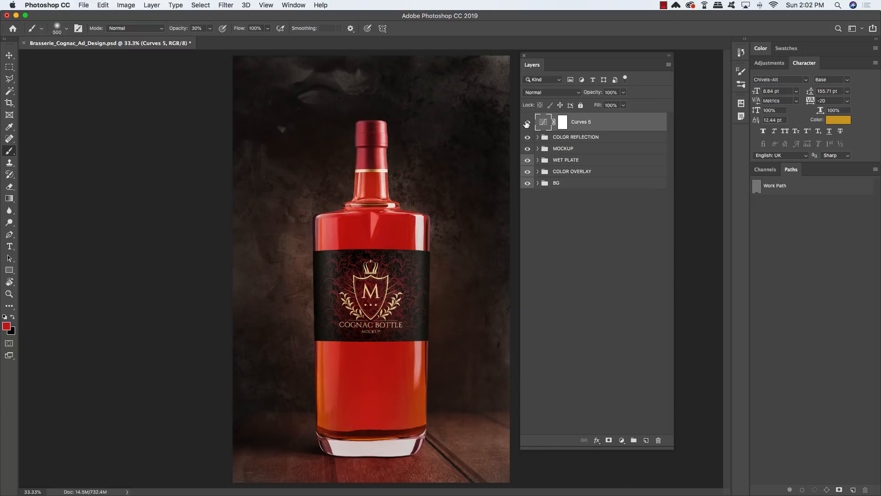
Lower the Curves 5 layer's opacity to 50% and check its effect by toggling its visibility
key(v)
key(5)
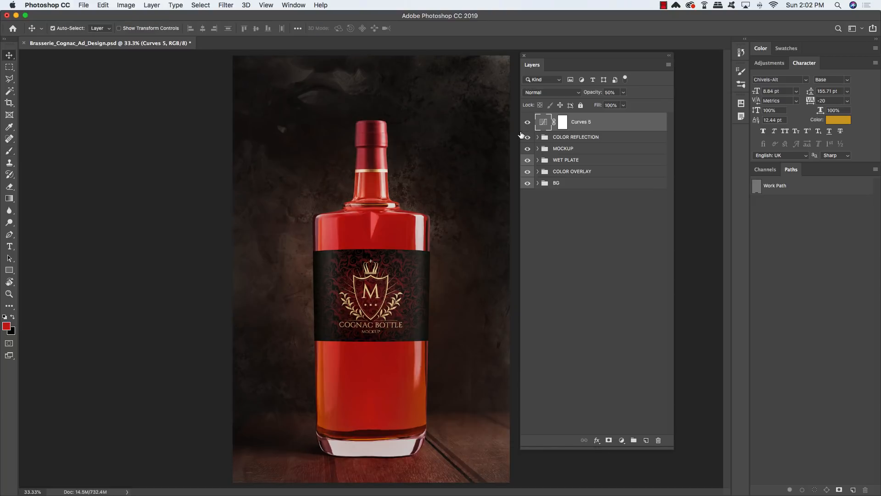
click(527, 122)
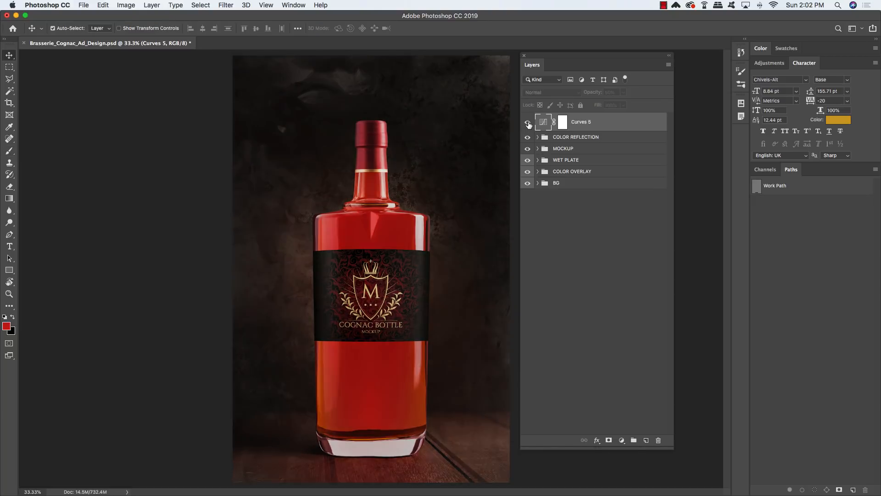
click(527, 123)
click(527, 123)
click(527, 122)
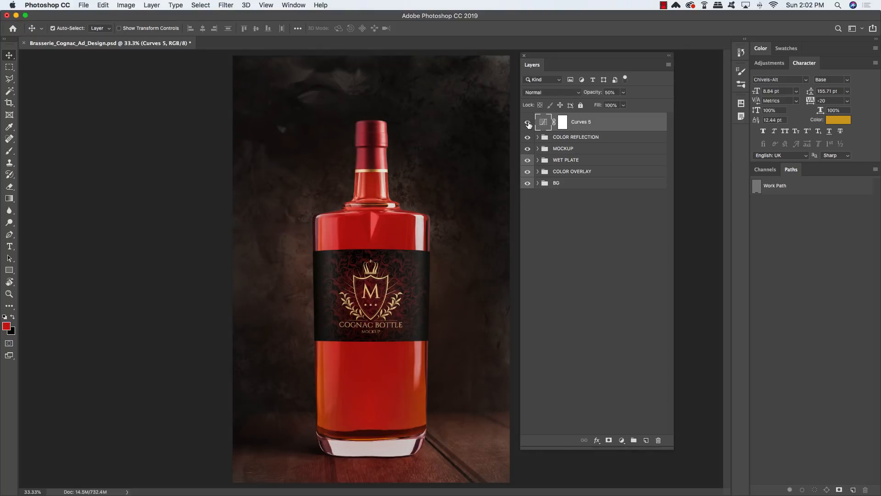
Place "Java Heritages - Ornaments - Border.psd" as an embedded file from the Heybing Supply Co folder in resources > Freebies
click(89, 3)
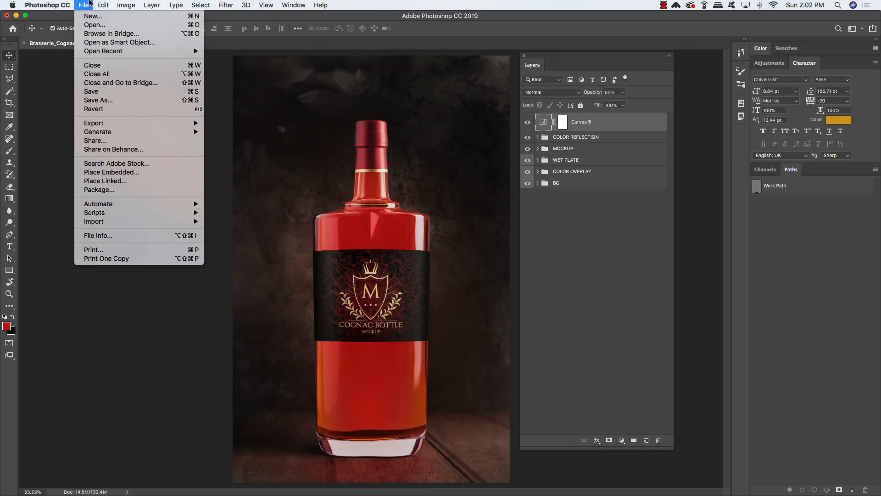
click(123, 172)
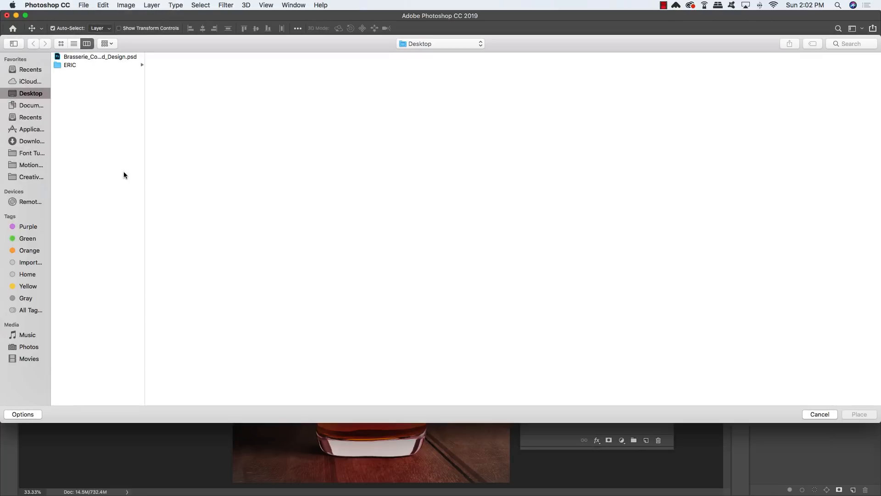
click(28, 153)
click(83, 74)
click(186, 64)
click(285, 65)
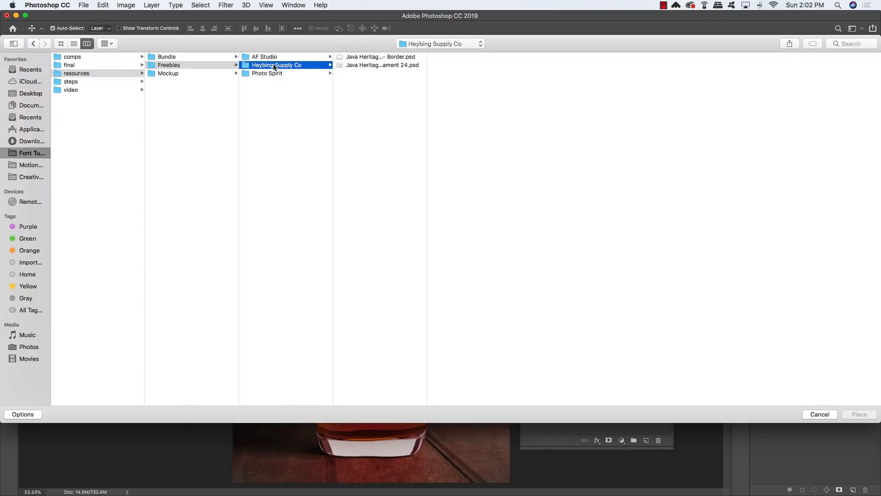
click(380, 58)
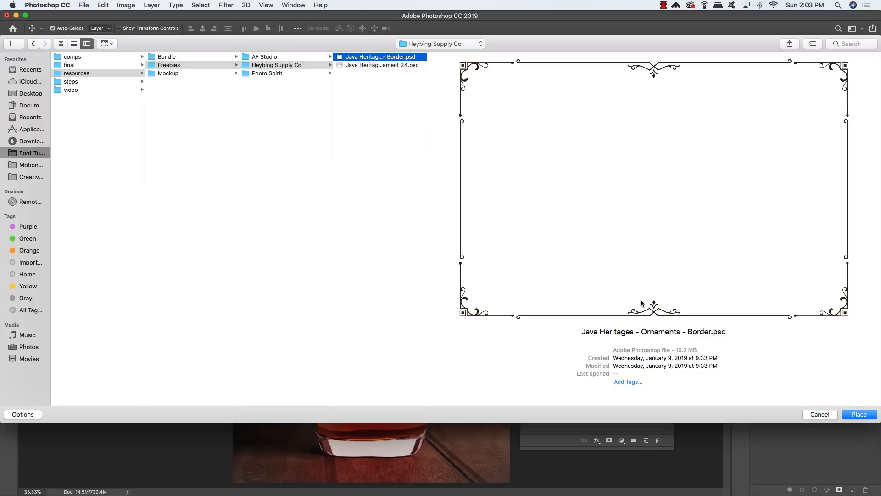
click(863, 416)
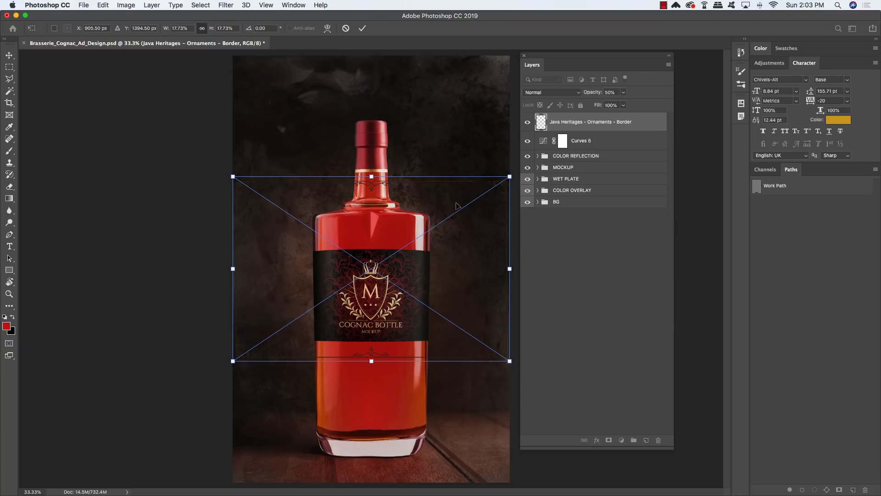
Rotate the placed border 90° clockwise, scale it to about 27% to span the canvas height, and keep the layer at 100% opacity
right_click(456, 182)
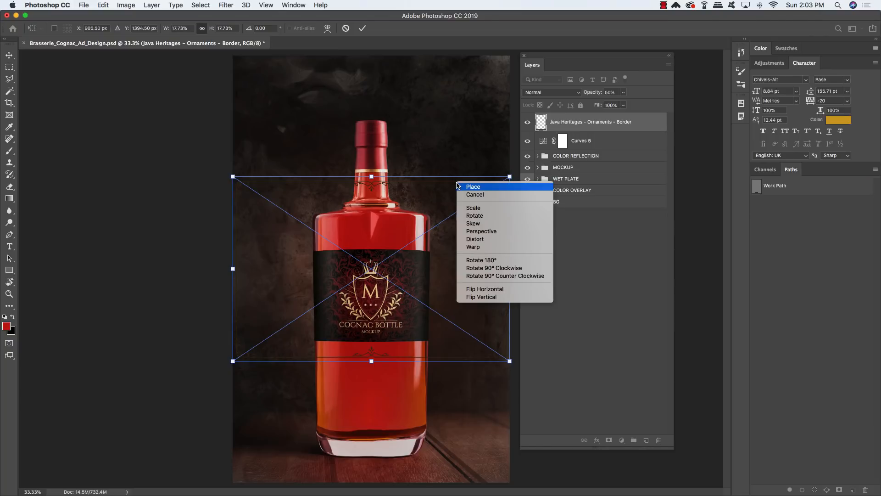
click(490, 268)
drag(426, 216, 380, 142)
drag(417, 331, 505, 494)
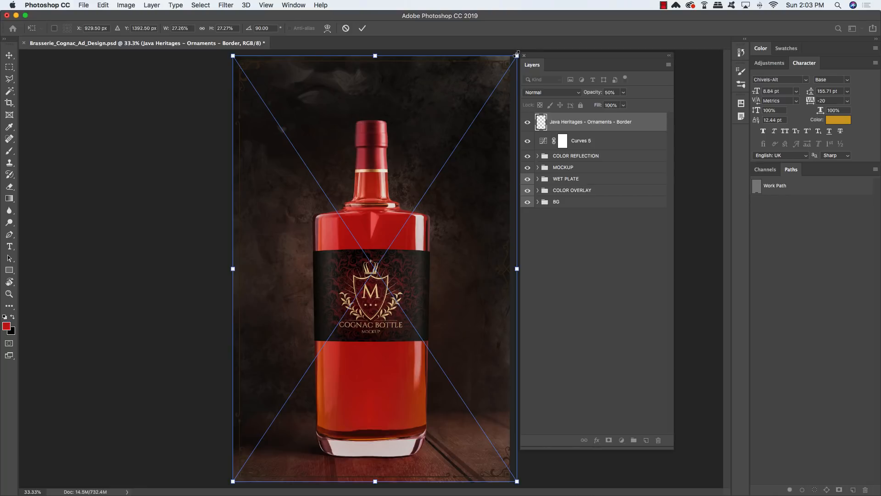
key(Return)
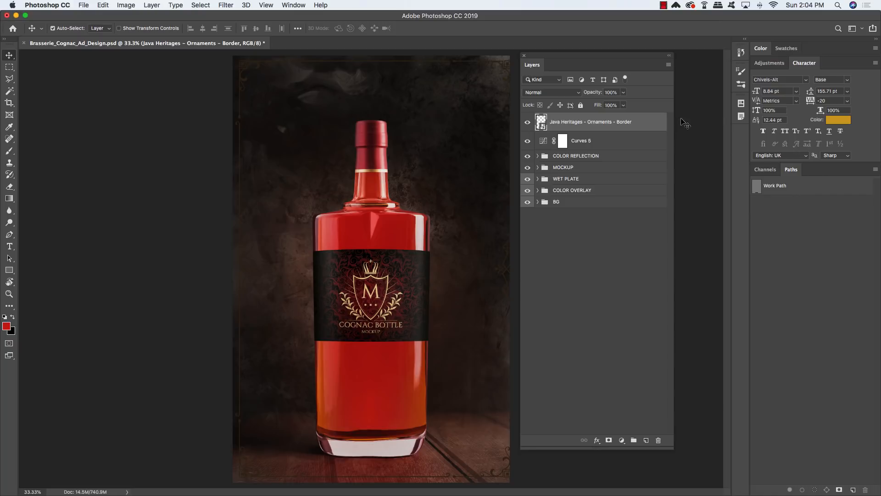
Apply a Color Overlay effect with the colour #e6e586 to the ornament border layer
double_click(661, 123)
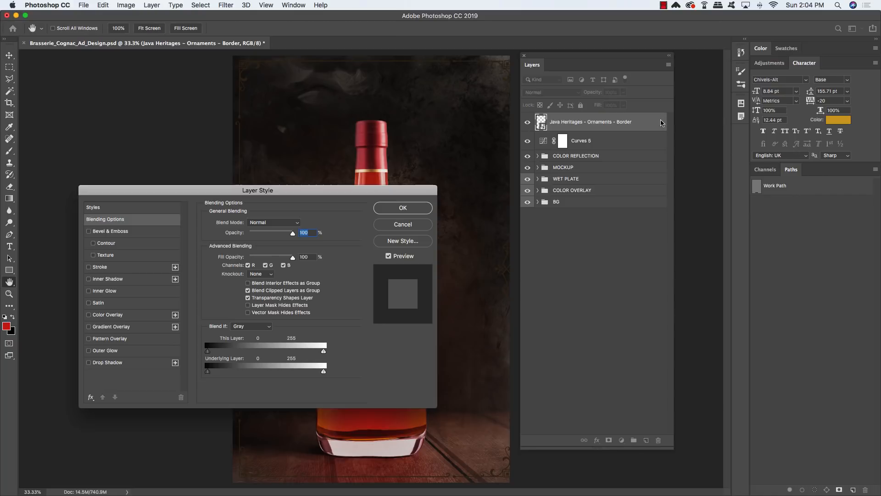
click(112, 318)
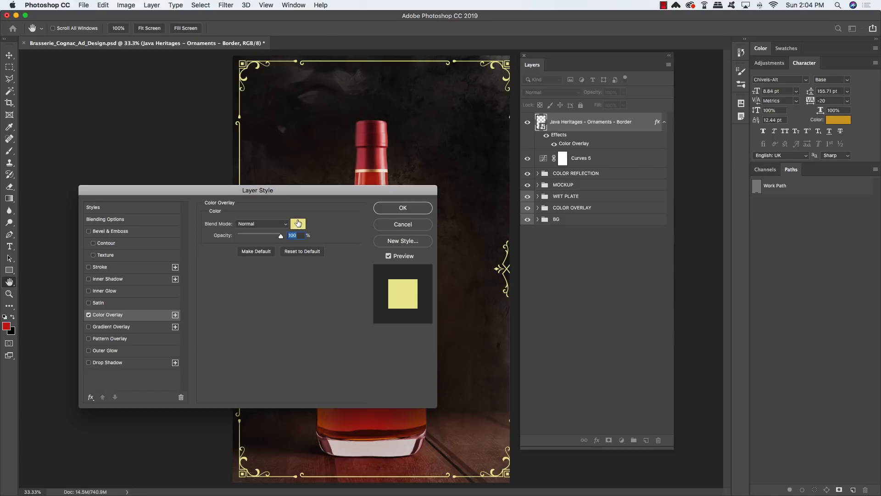
click(297, 225)
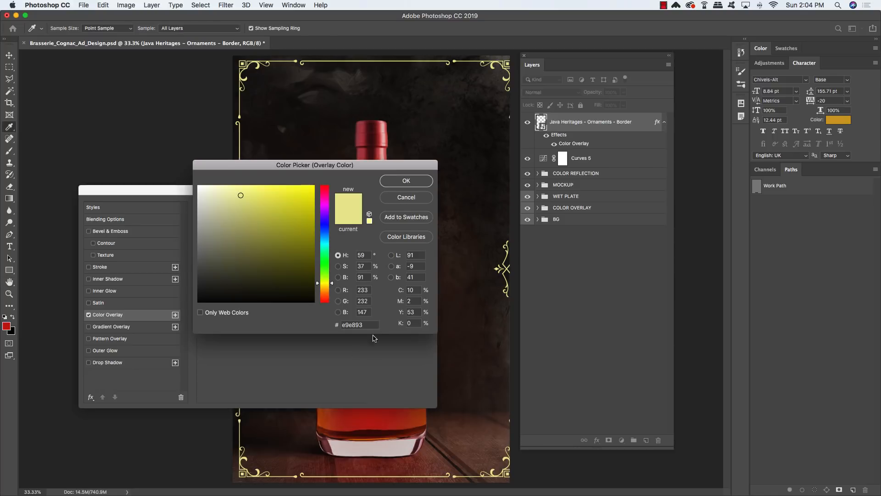
drag(371, 326, 275, 311)
text(e6)
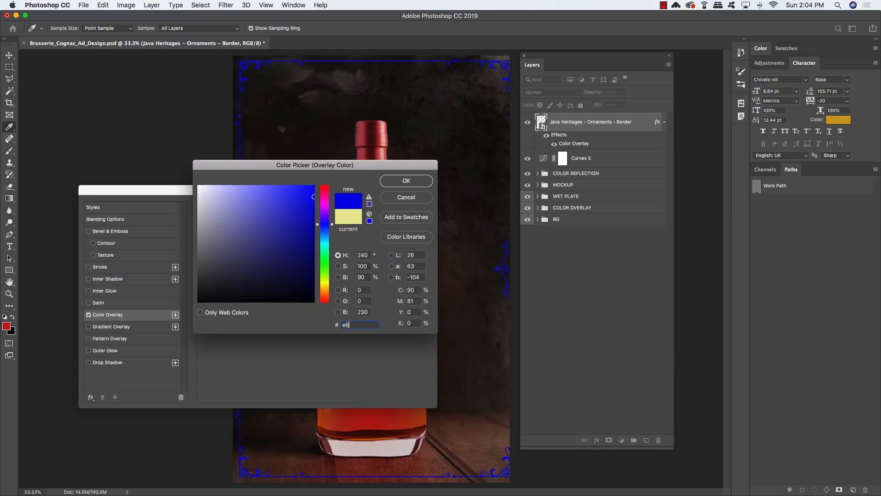
text(e586)
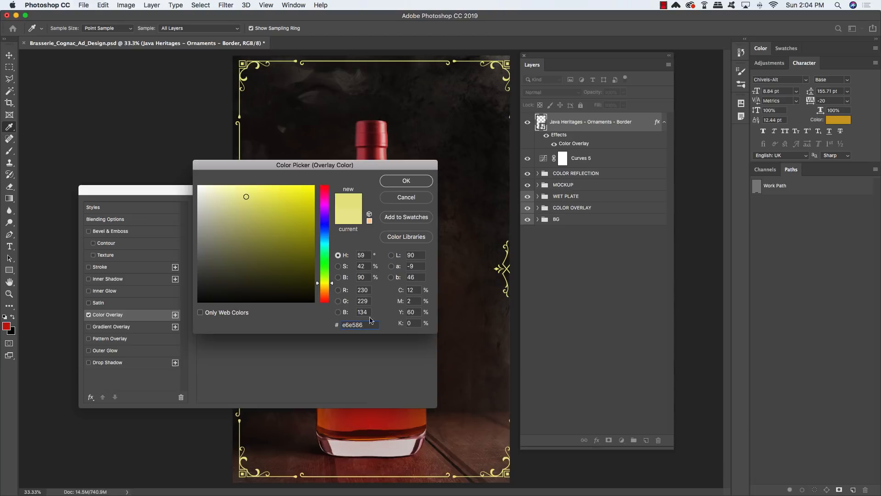
click(408, 184)
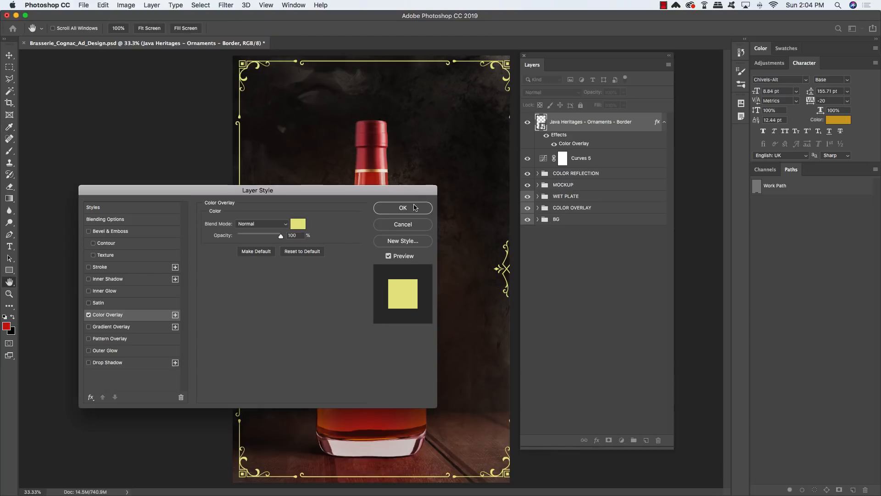
click(411, 210)
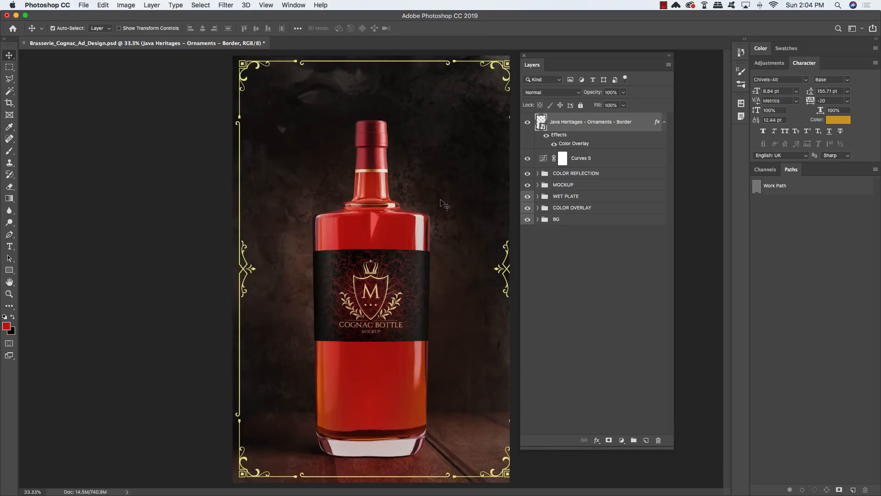
Collapse the border layer's effects and move the layer beneath Curves 5, shrinking the floating layer list's height
click(664, 122)
drag(608, 129, 603, 146)
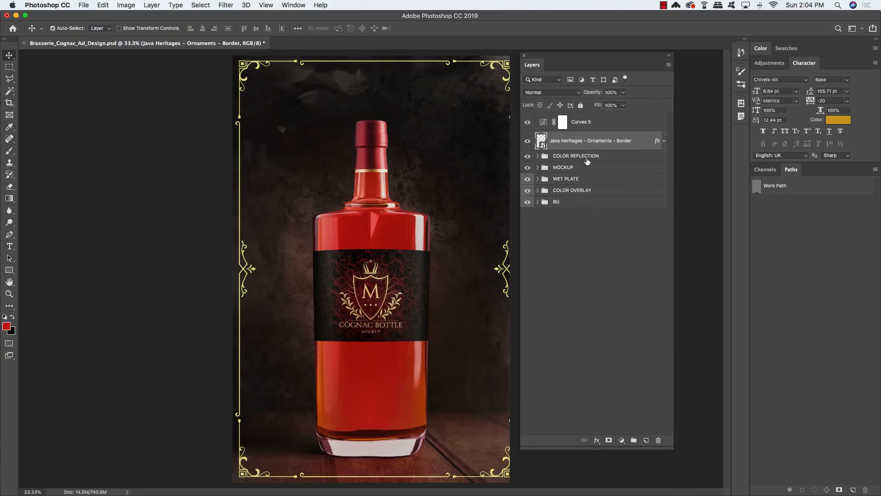
drag(672, 449, 683, 300)
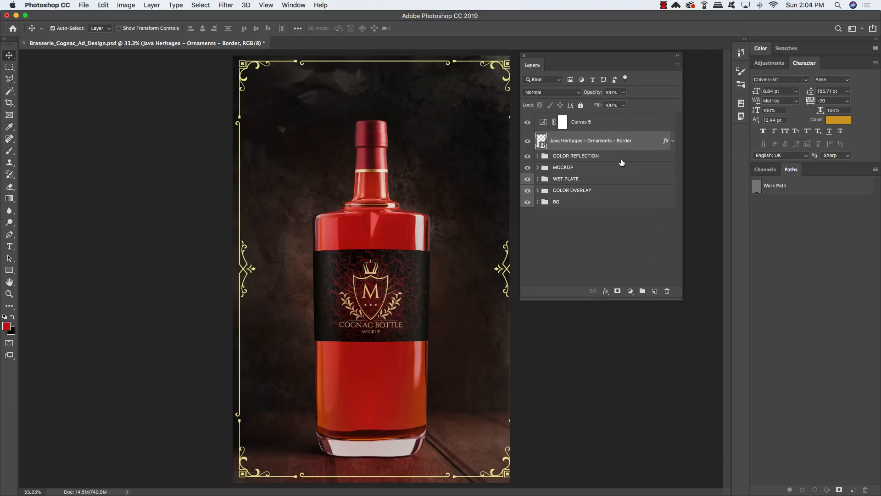
Mask the border layer with a 0 px feather rectangular selection spanning the canvas height from its left edge to just past the bottle
key(m)
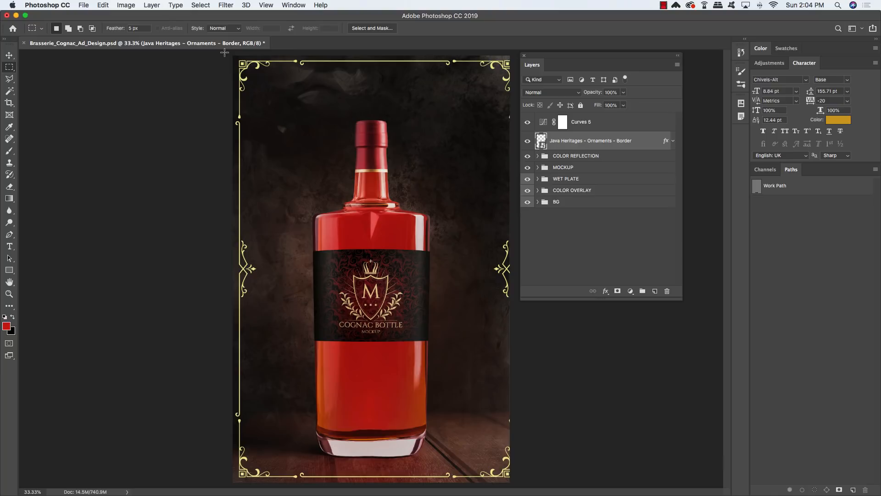
click(116, 28)
text(0)
drag(232, 55, 437, 487)
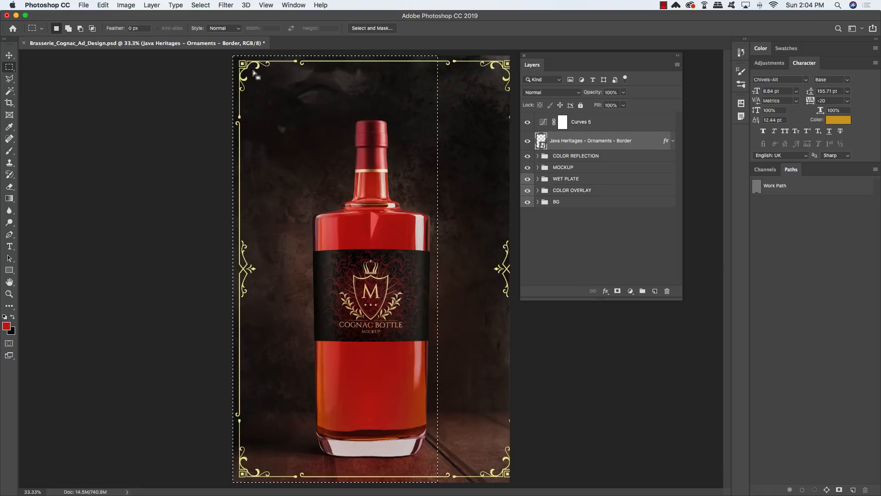
click(618, 292)
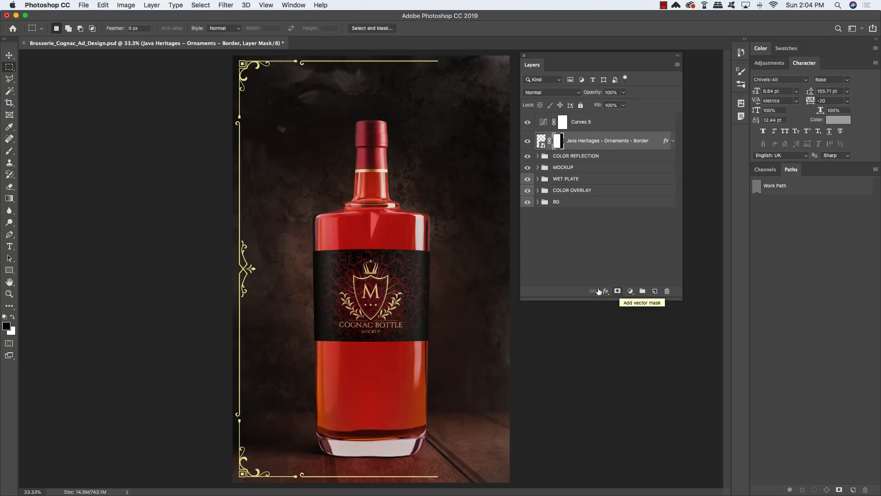
Duplicate the masked border layer and flip the copy horizontally to complete the frame's right side
key(v)
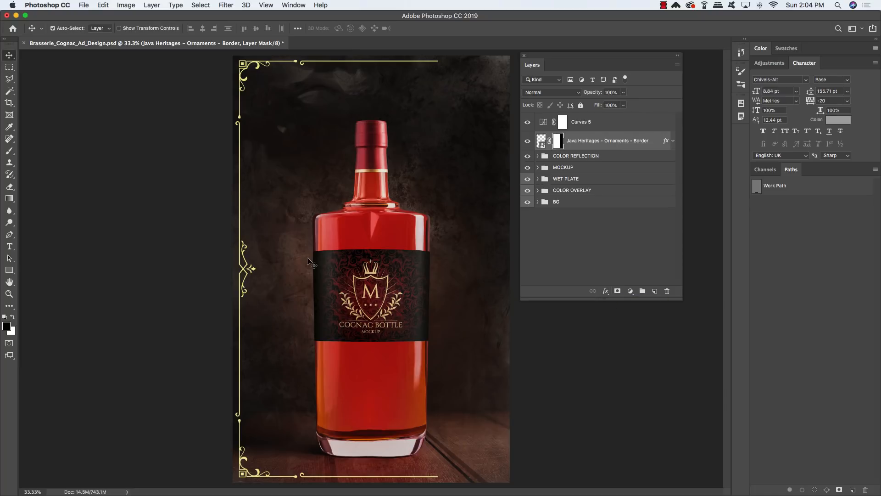
key(super+j)
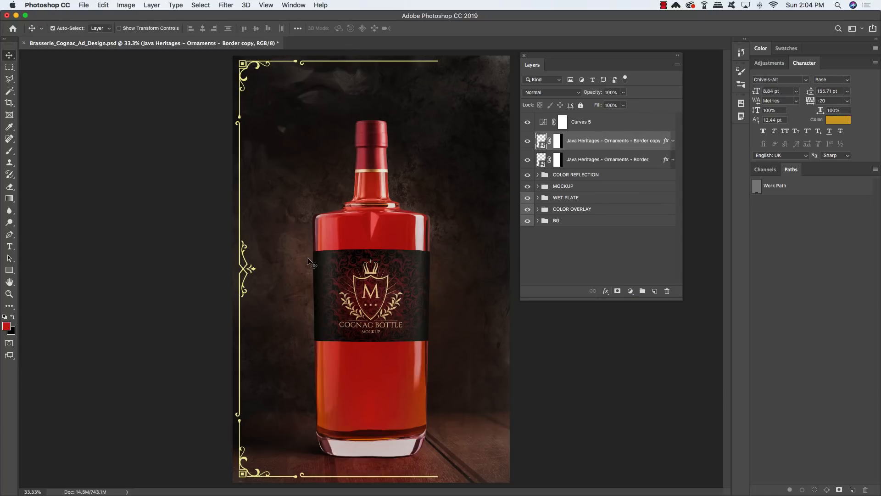
key(super+t)
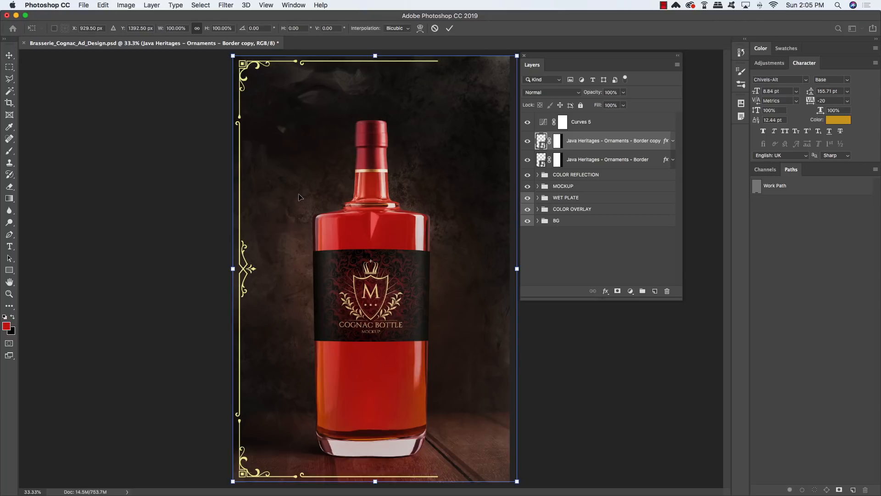
right_click(241, 186)
click(298, 300)
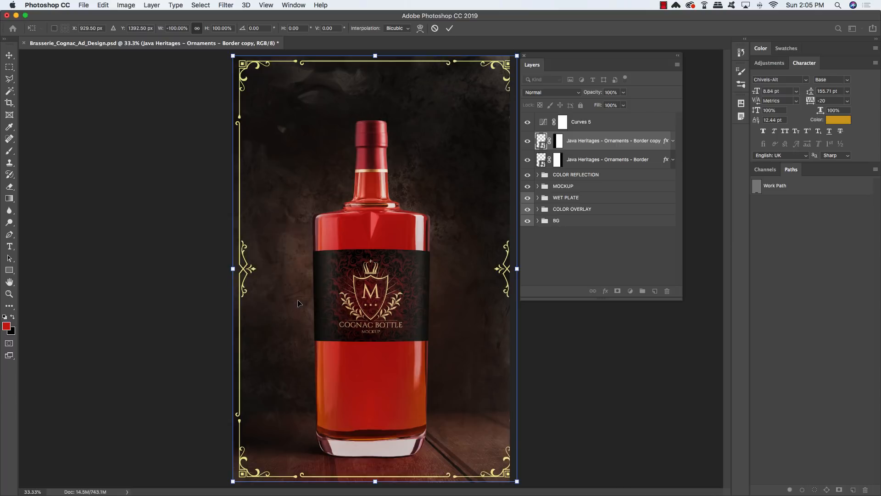
key(Return)
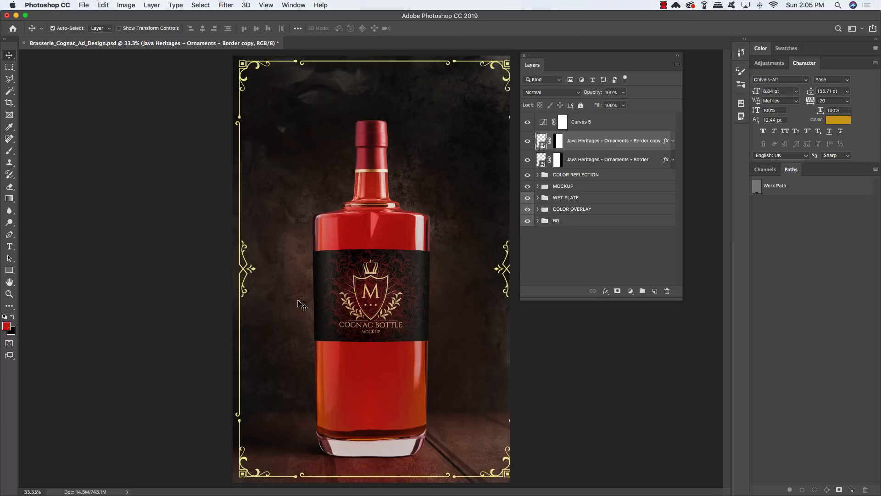
Nudge the flipped border copy to the left until its side margin matches that of the original border half
key(shift+Left)
key(shift+Left)
key(shift+Left)
key(shift+Left)
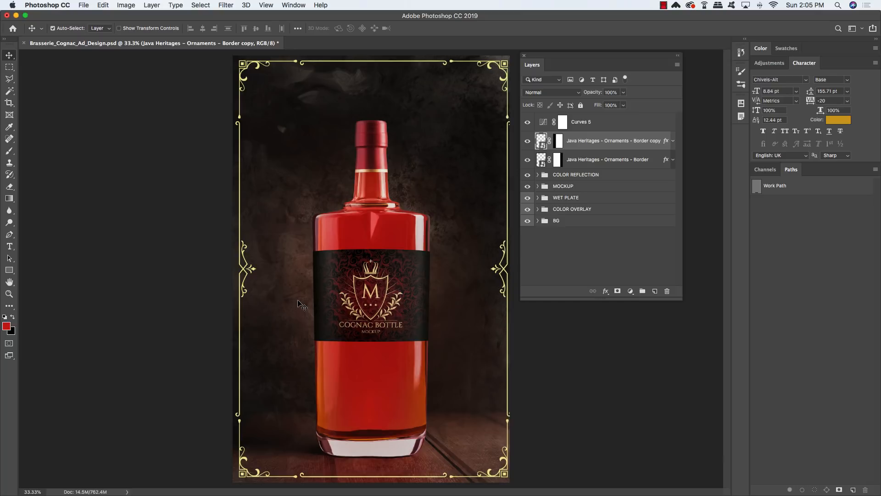
key(Left)
key(Left)
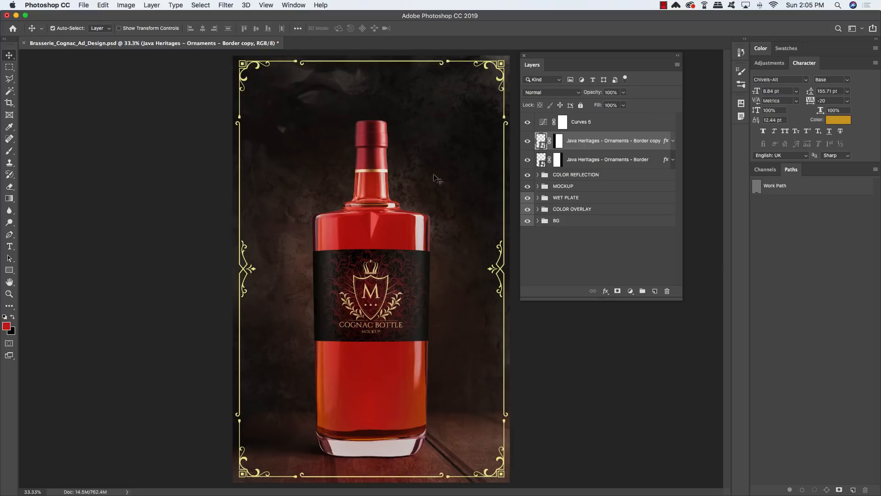
Group the two ornament border layers and name the group BORDER
shift+click(609, 161)
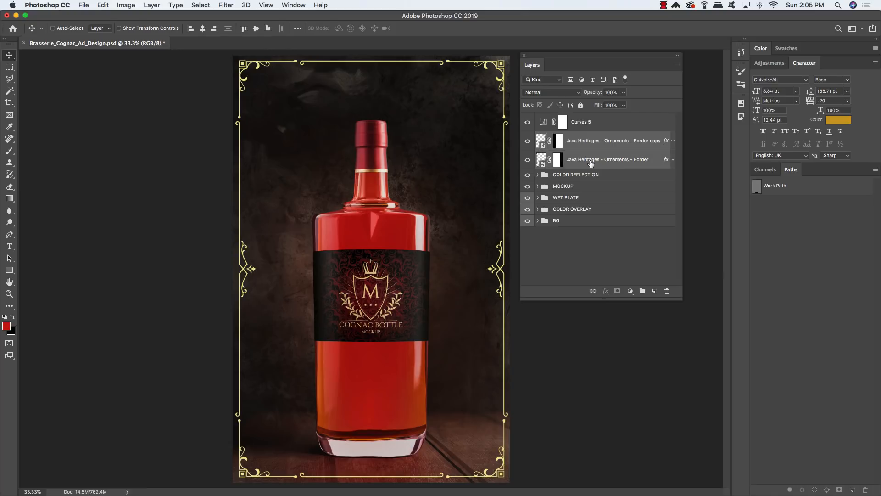
key(super+g)
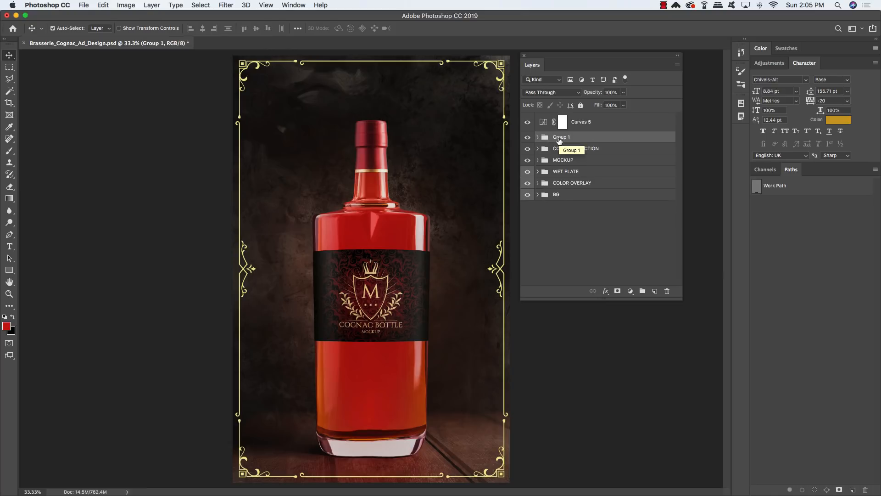
double_click(559, 137)
text(BORDER)
key(Return)
Add a new layer above the BORDER group and write "THE FINEST COGNAC IN FRANCE" as a text line above the bottle
click(656, 292)
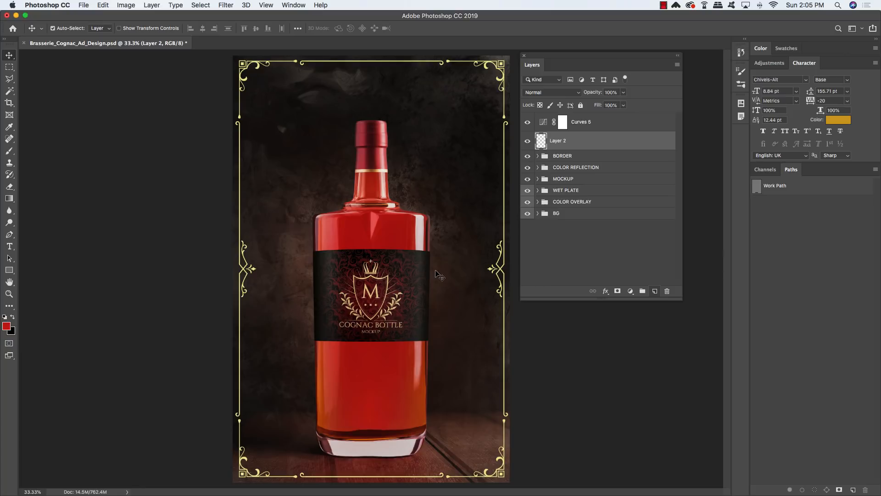
key(t)
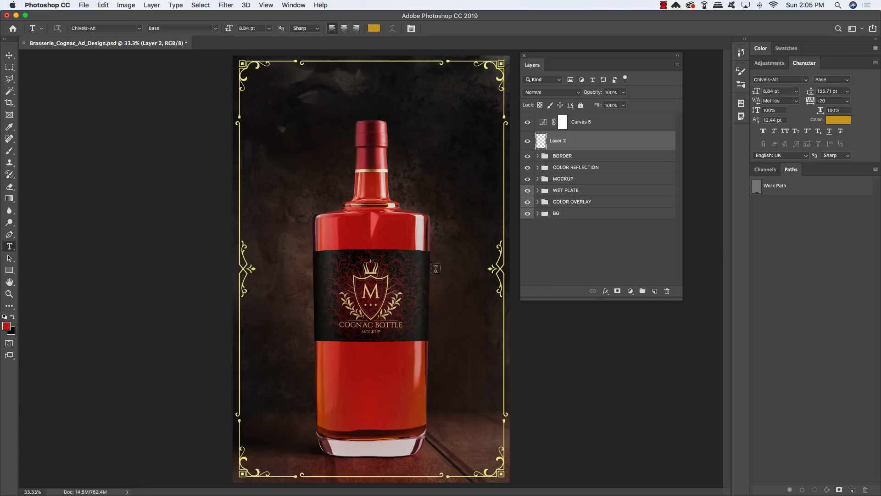
click(276, 121)
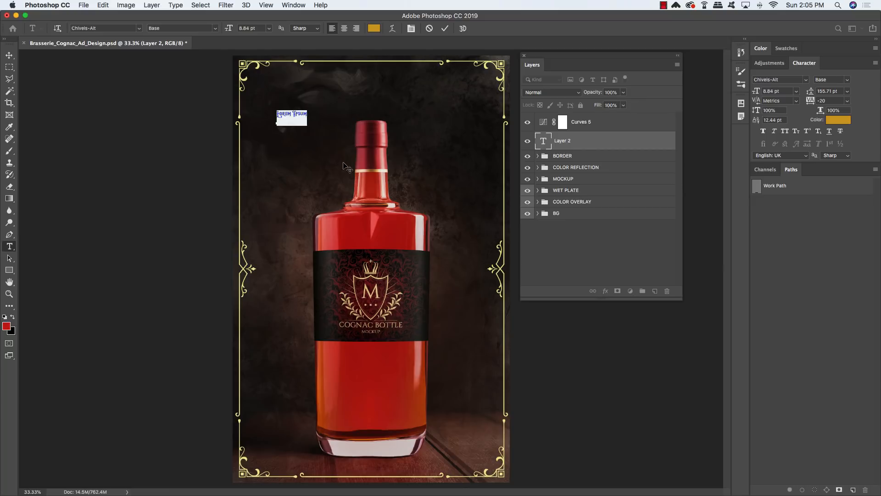
text(THE)
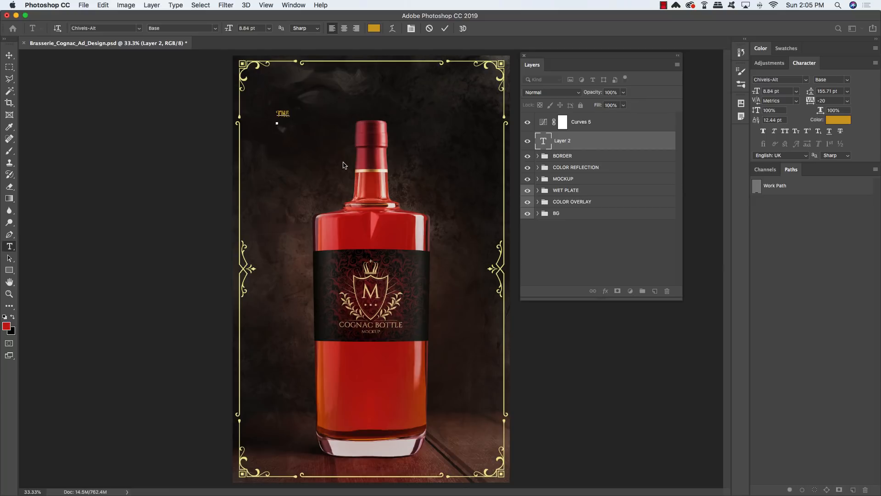
text( TITLET COGNAC TO )
text(FRANCE)
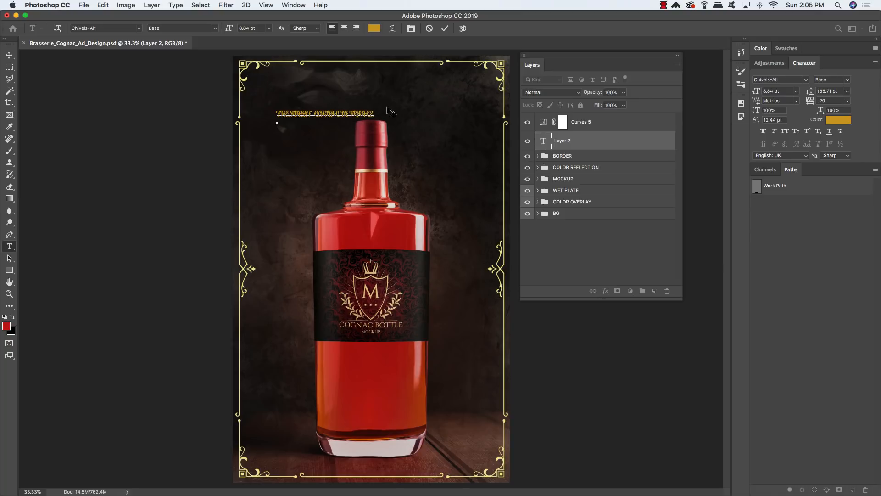
Select all of the headline text and float the Character panel beside the canvas
key(super+a)
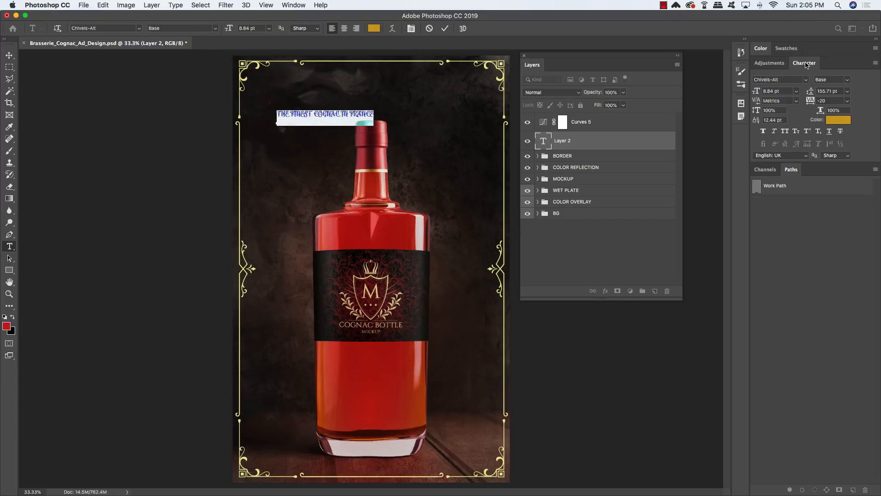
drag(807, 65, 158, 103)
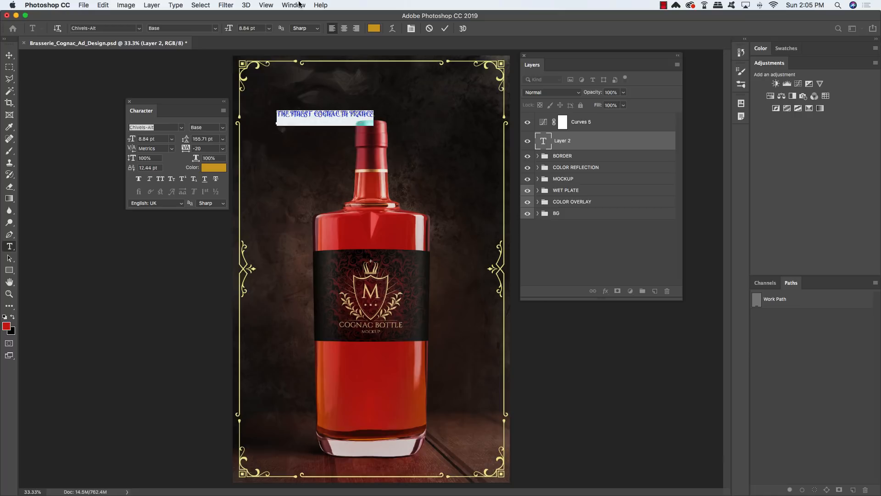
click(298, 4)
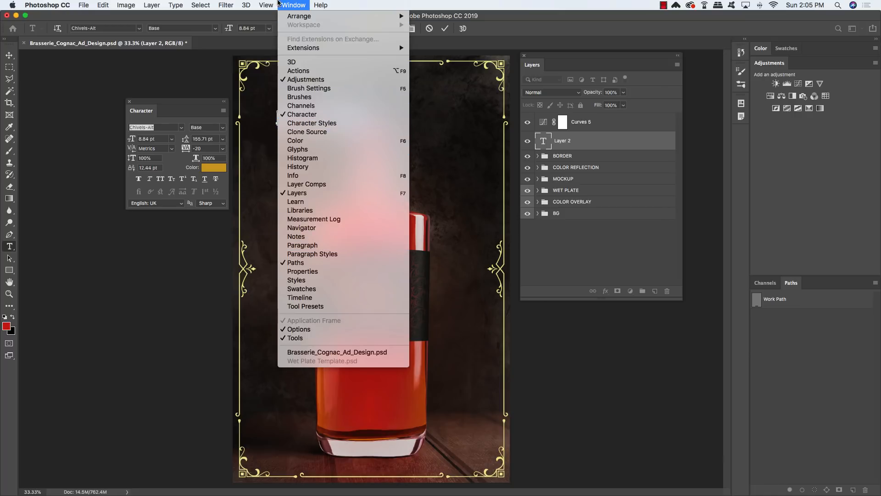
click(279, 3)
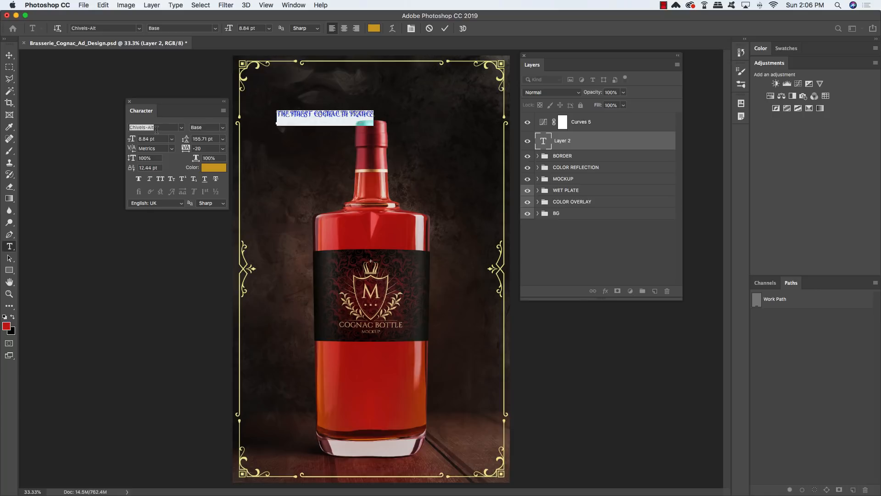
Set the headline's font to Acumin Variable Concept in the ExtraCondensed Bold style
click(157, 129)
text(acumin)
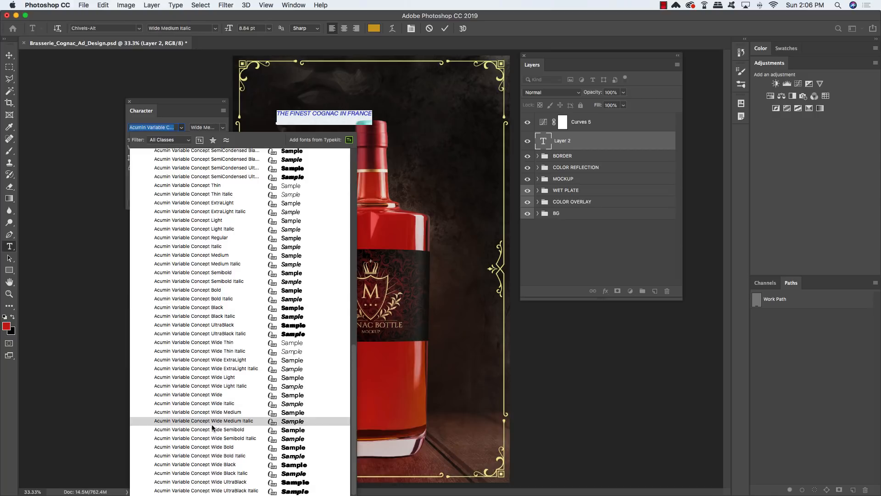
scroll(206, 220, up, 5)
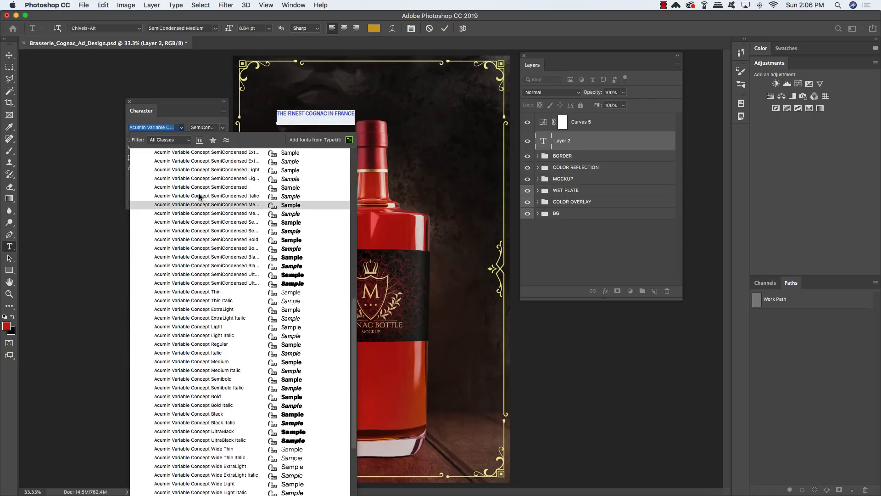
scroll(199, 197, up, 10)
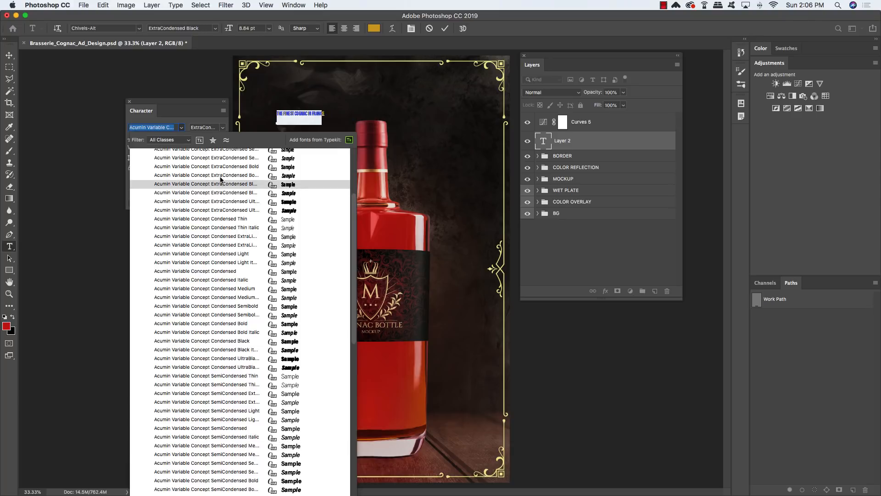
click(219, 176)
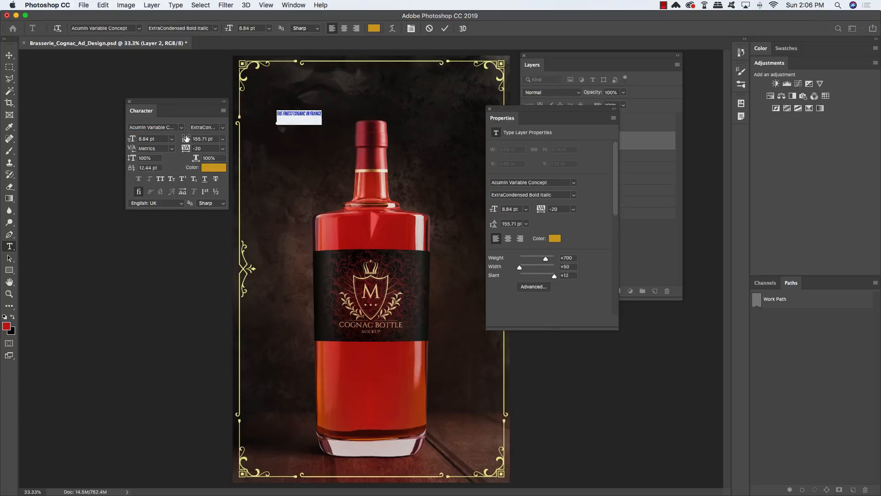
click(223, 128)
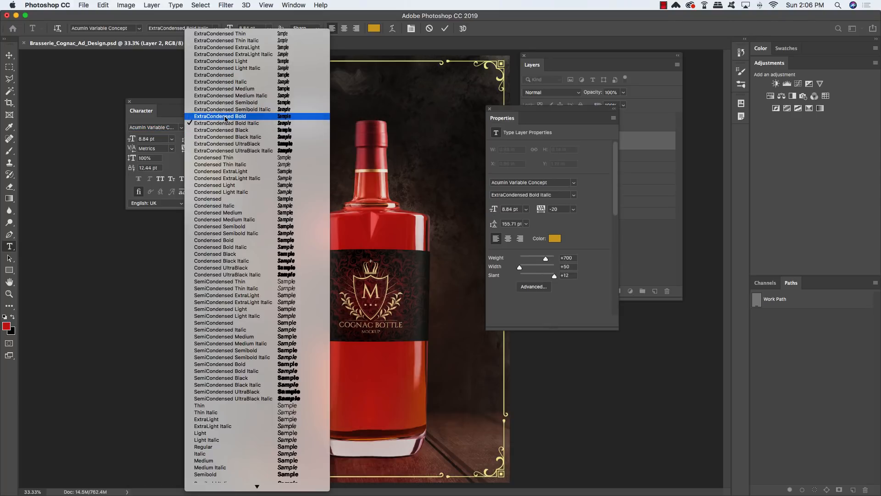
click(224, 117)
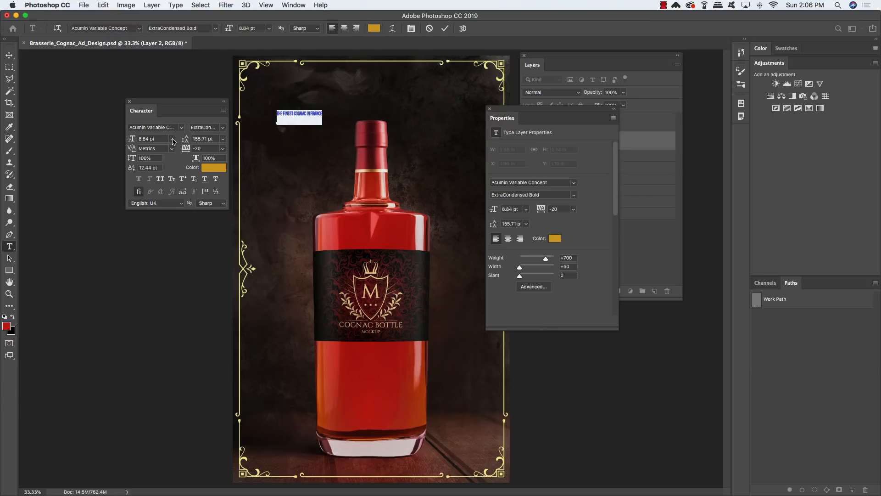
Set the headline's font size to 40 pt and its tracking to 45
click(131, 139)
text(40)
key(Return)
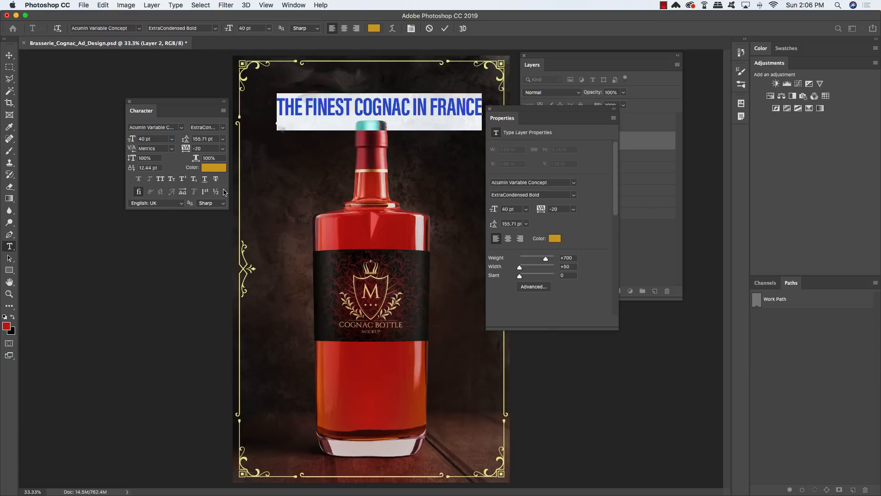
click(213, 149)
text(45)
key(Return)
Change the headline's text colour to #e6e586 to match the border
click(213, 169)
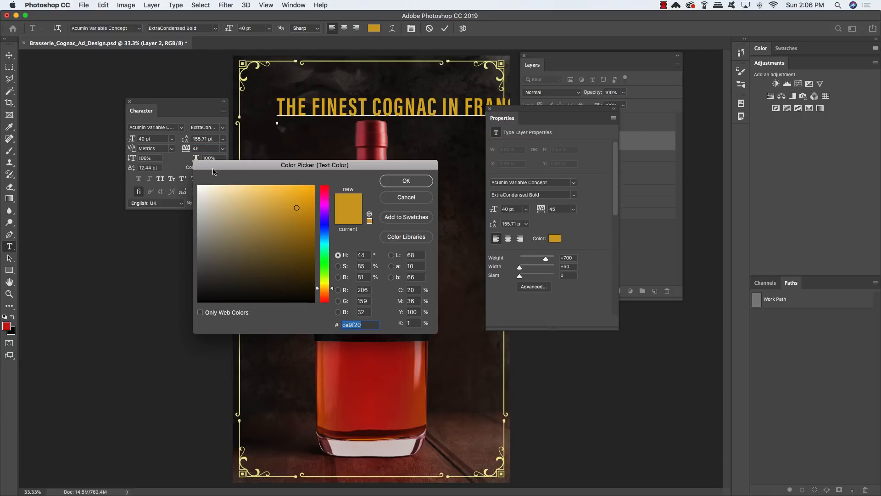
text(e)
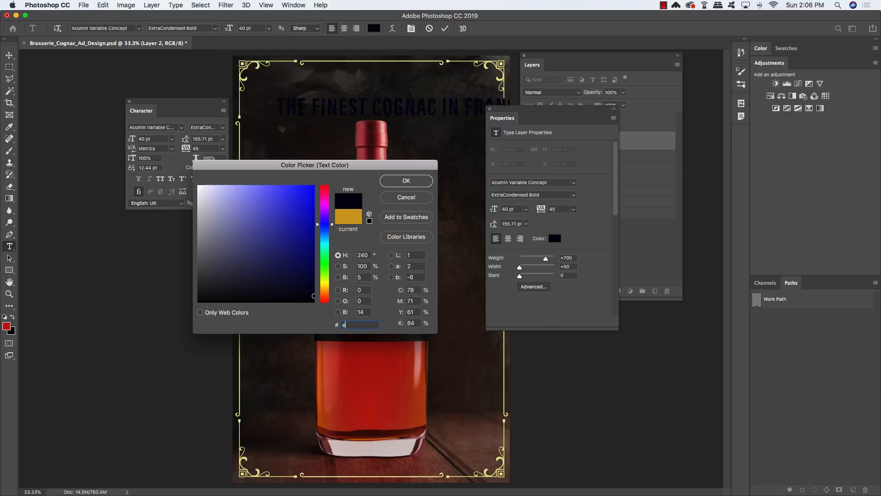
text(6e586)
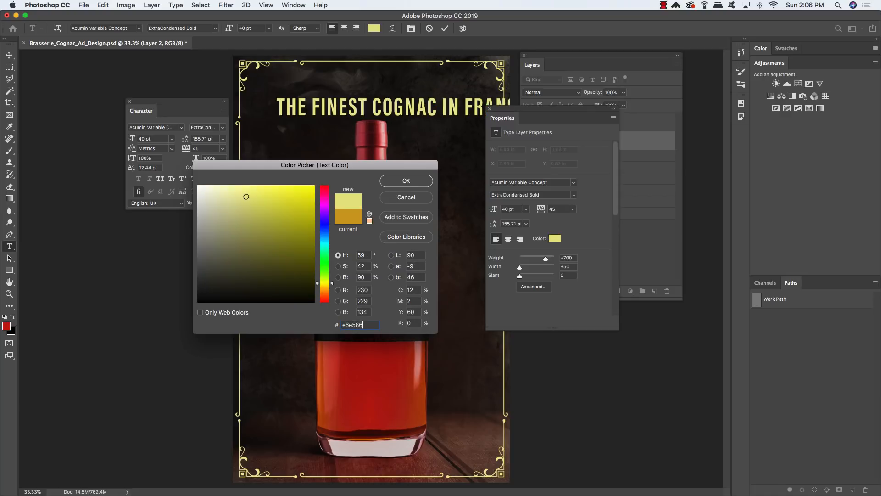
key(Return)
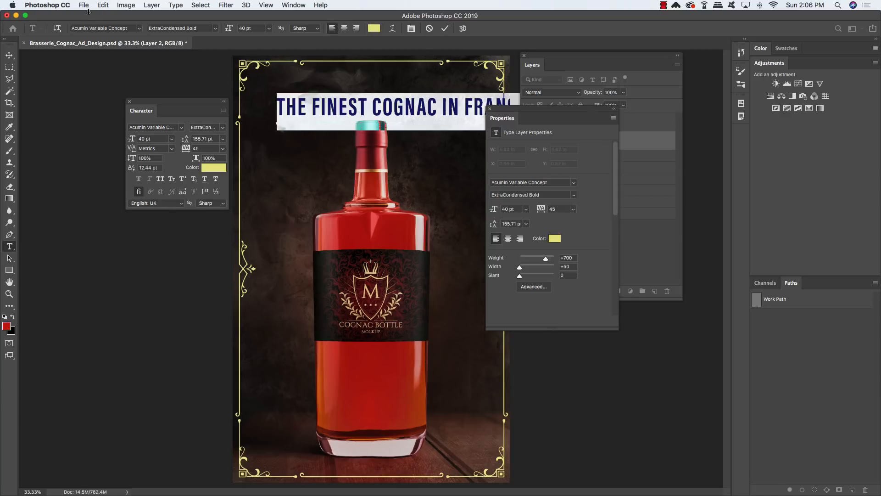
Close the Properties panel and centre the headline above the bottle within the border
click(7, 57)
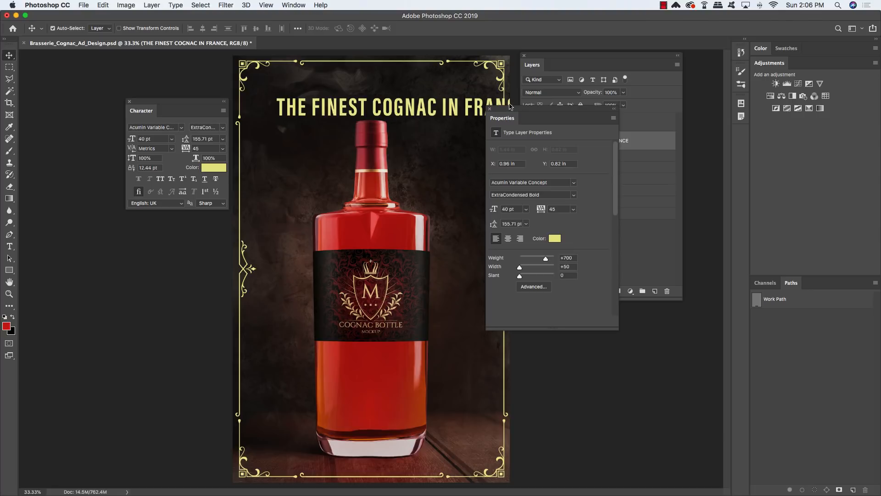
click(490, 109)
drag(467, 108, 438, 99)
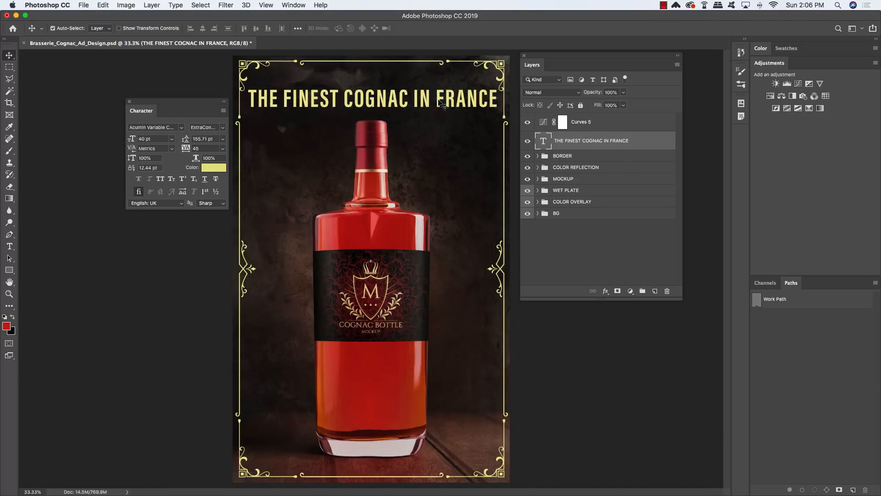
Warp the whole headline with a horizontal Arc style and a 35% bend
key(t)
double_click(438, 102)
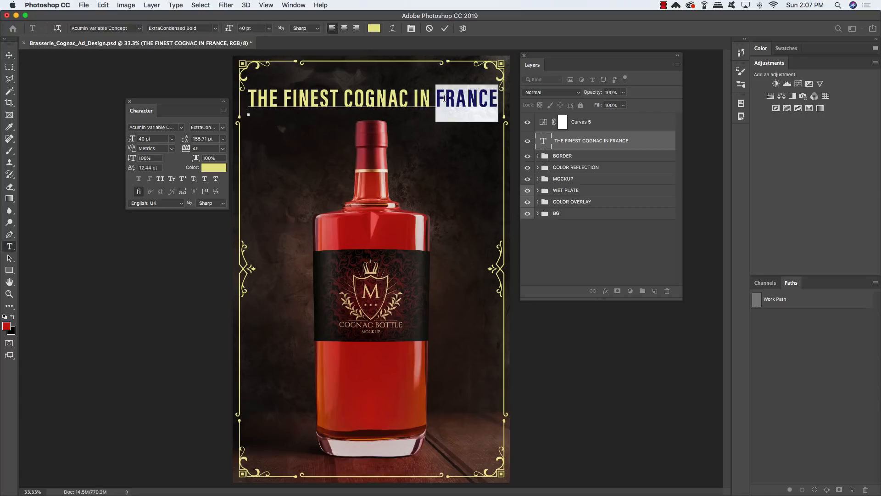
key(super+a)
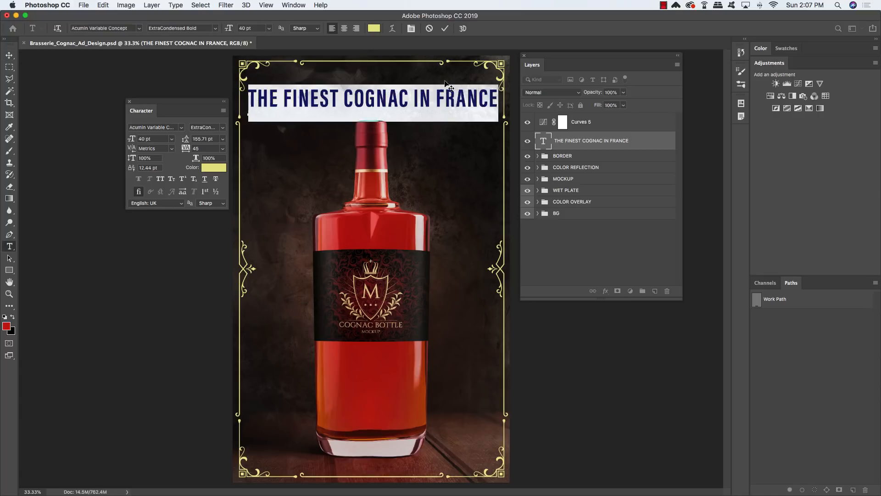
click(393, 28)
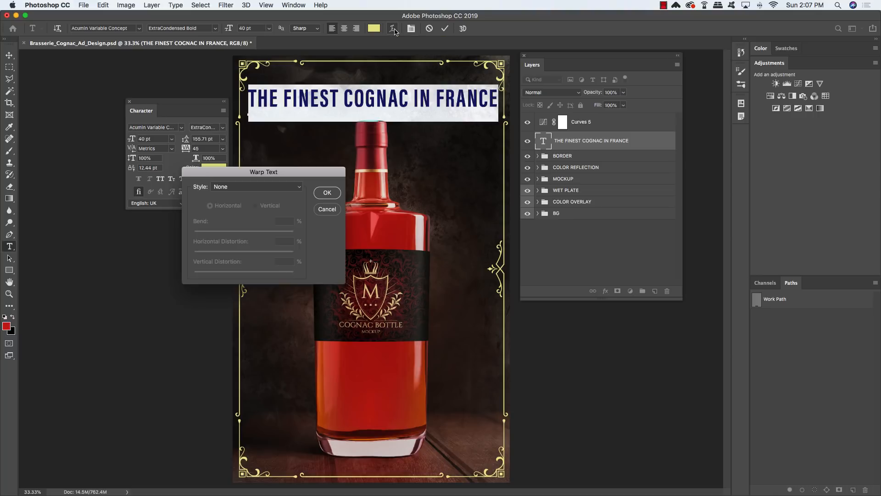
click(238, 187)
click(238, 200)
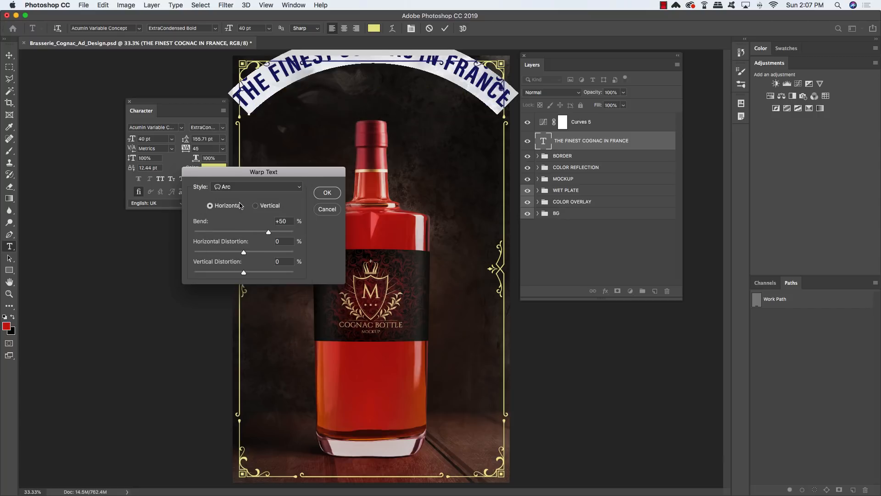
click(211, 206)
text(35)
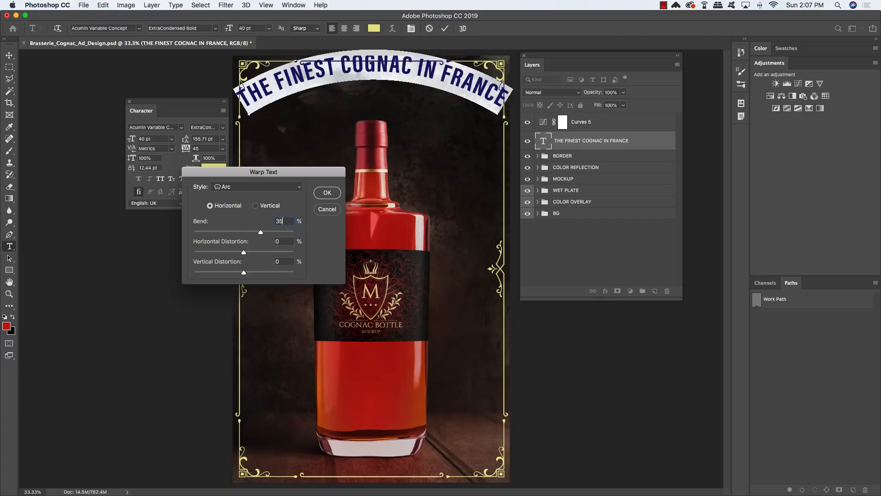
click(327, 192)
Move the arched headline down inside the border and scale it to about 83%, keeping it at full opacity
click(9, 55)
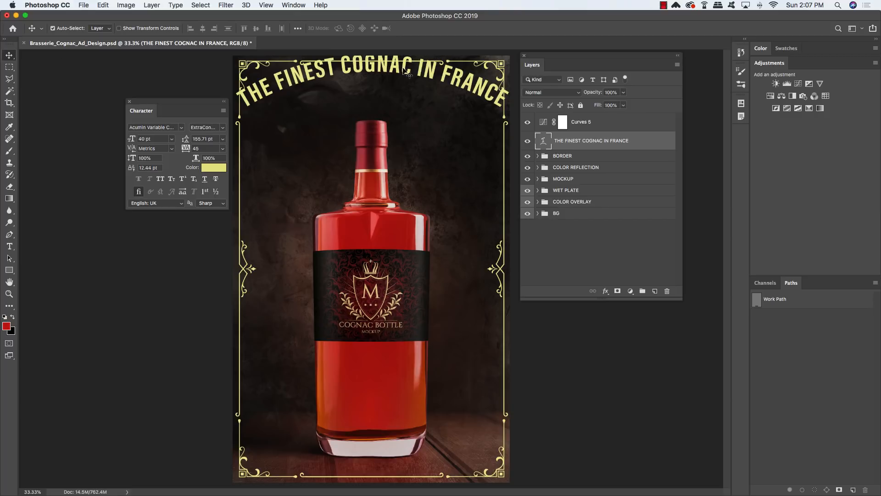
drag(403, 68, 403, 94)
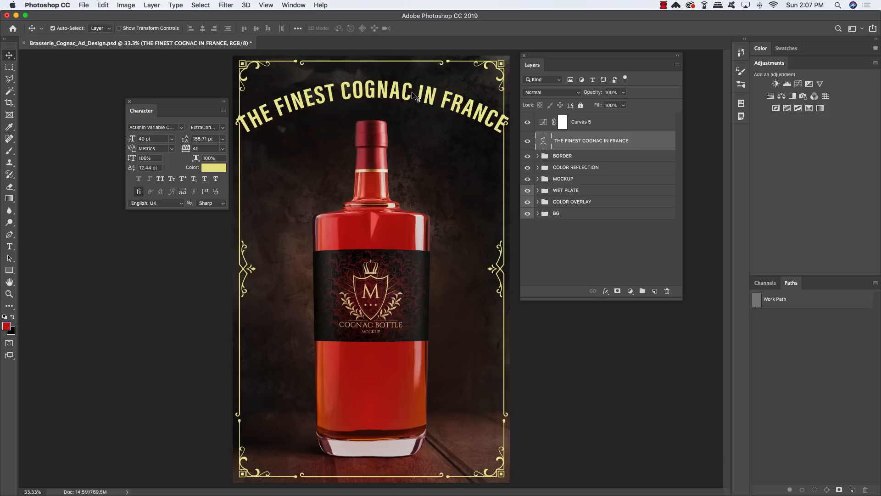
key(super+t)
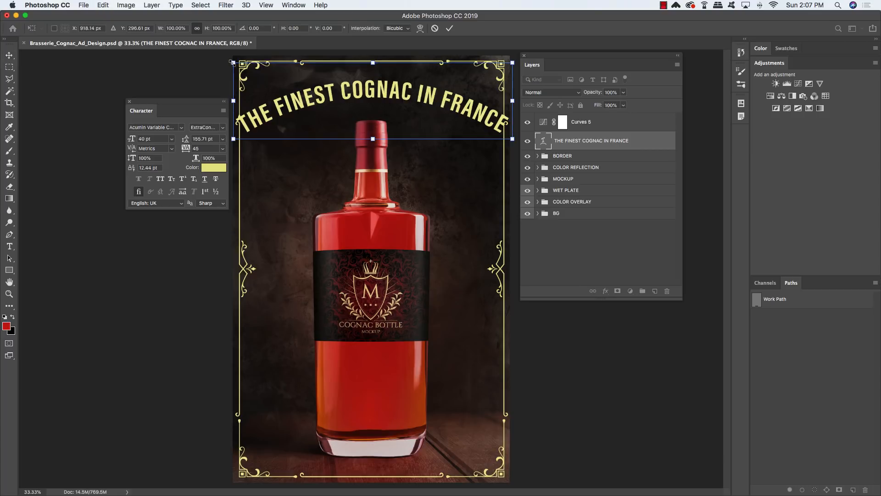
drag(232, 62, 255, 70)
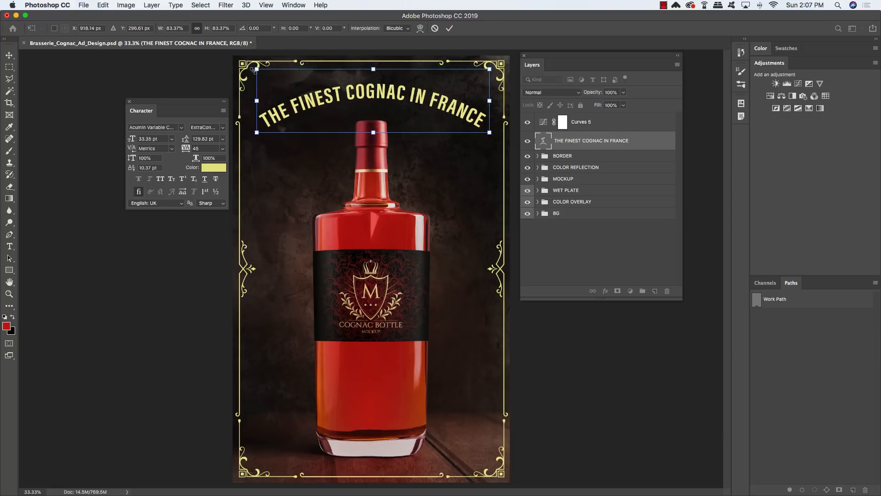
key(Return)
key(3)
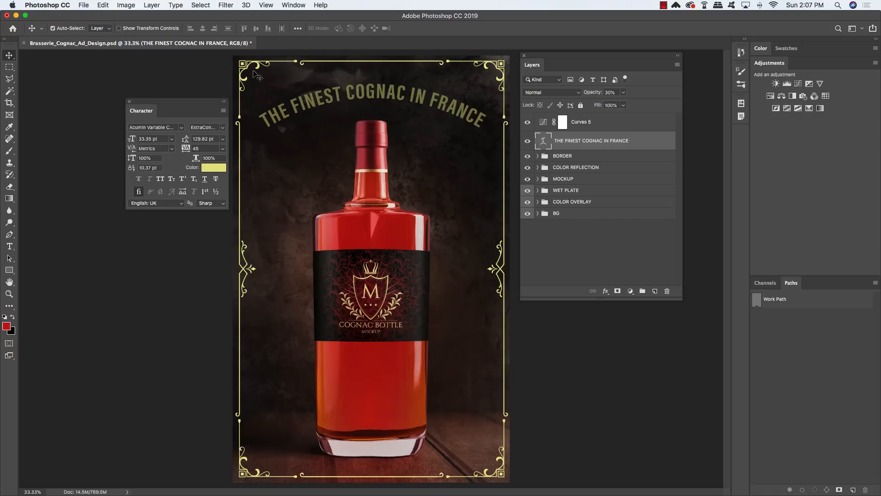
key(0)
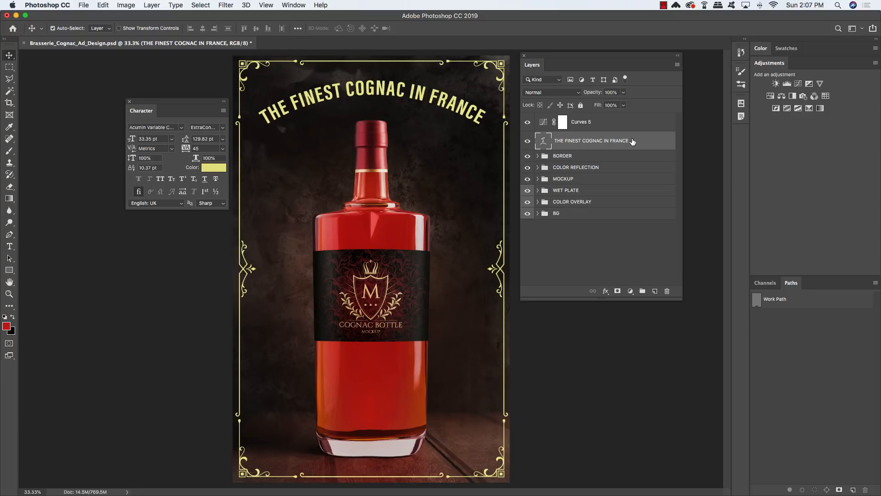
Group the headline layer, name the group HEADLINE, collapse it and save the document
key(super+g)
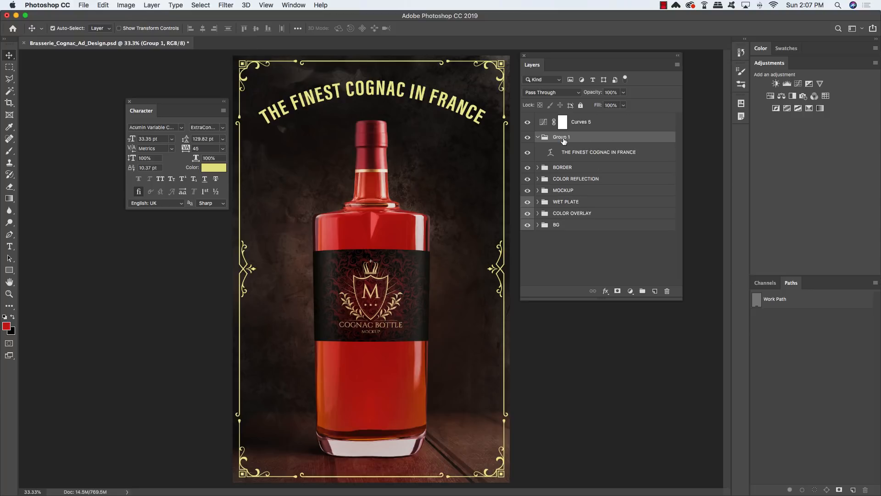
double_click(562, 138)
text(HEADLINE)
key(Return)
click(537, 137)
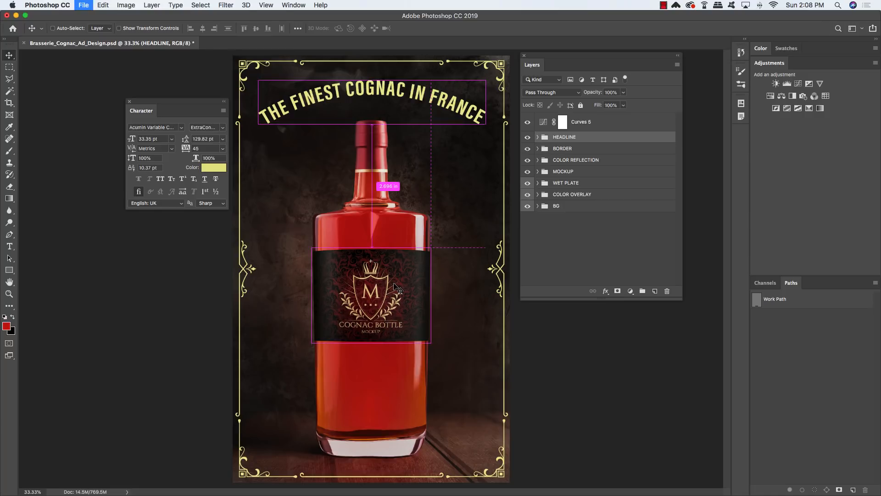
key(super+s)
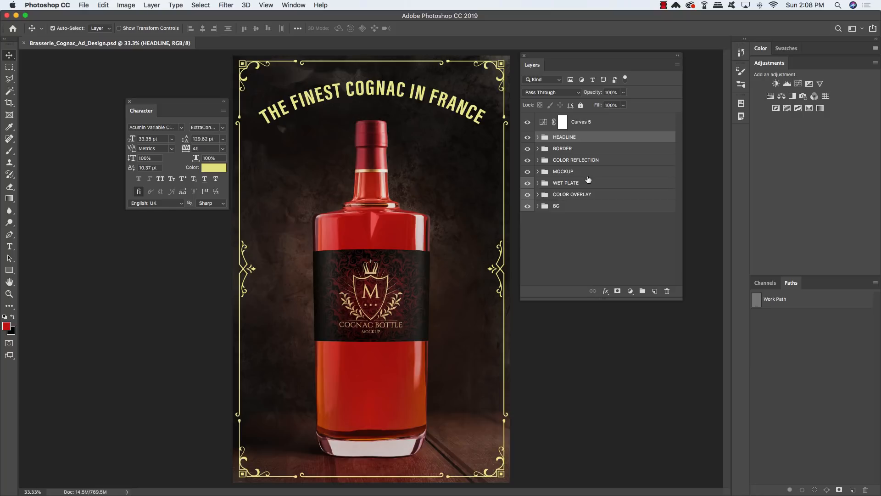
Open the contents of the MockUp Bottle - Edit Me smart object from the MOCKUP group
click(573, 172)
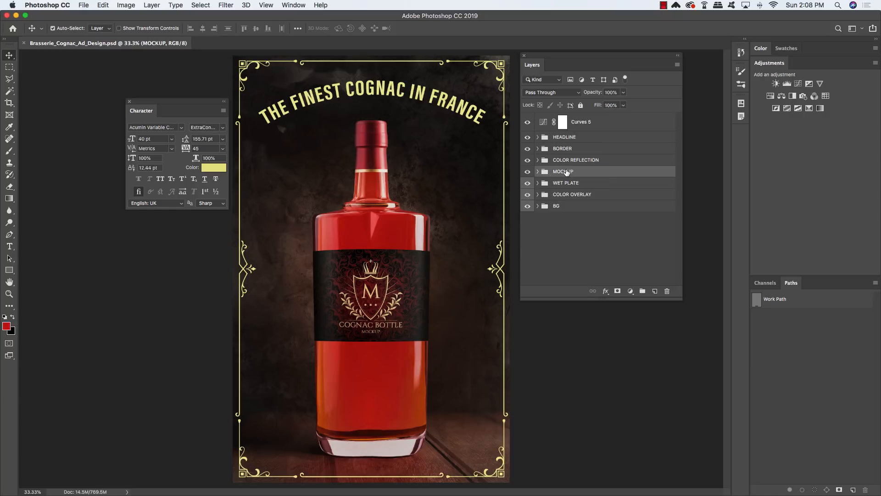
click(538, 172)
click(630, 188)
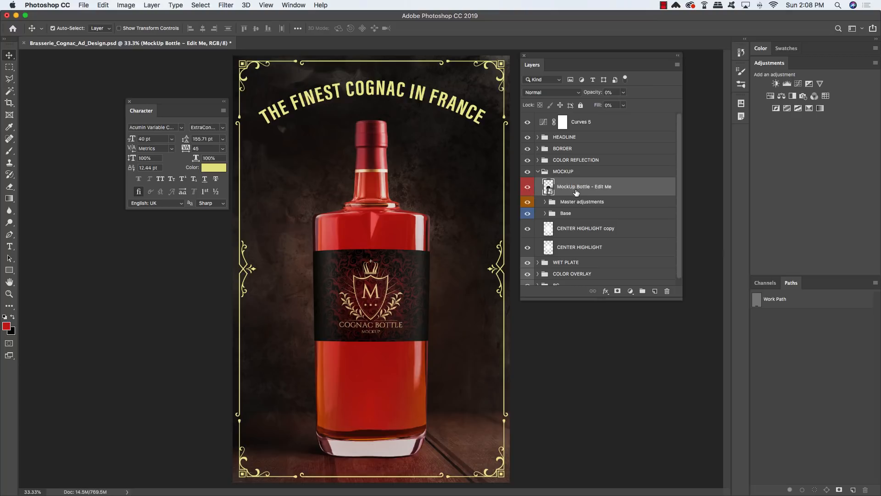
double_click(548, 187)
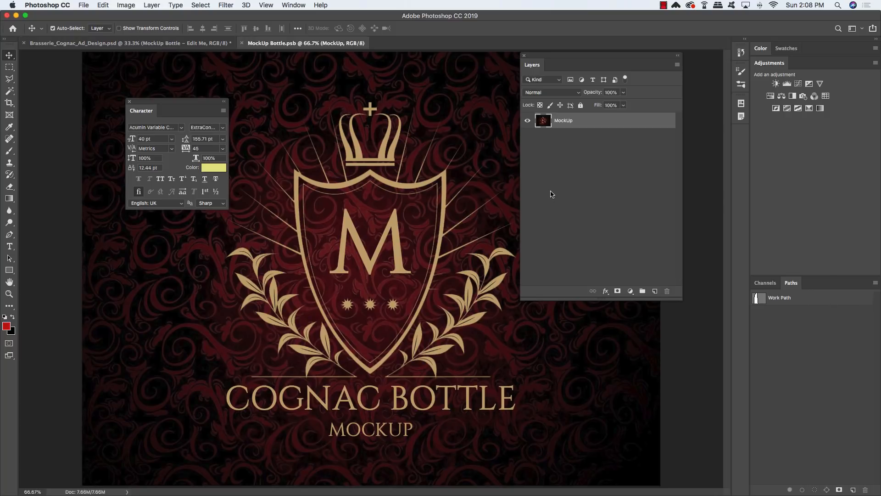
key(super+minus)
key(super+minus)
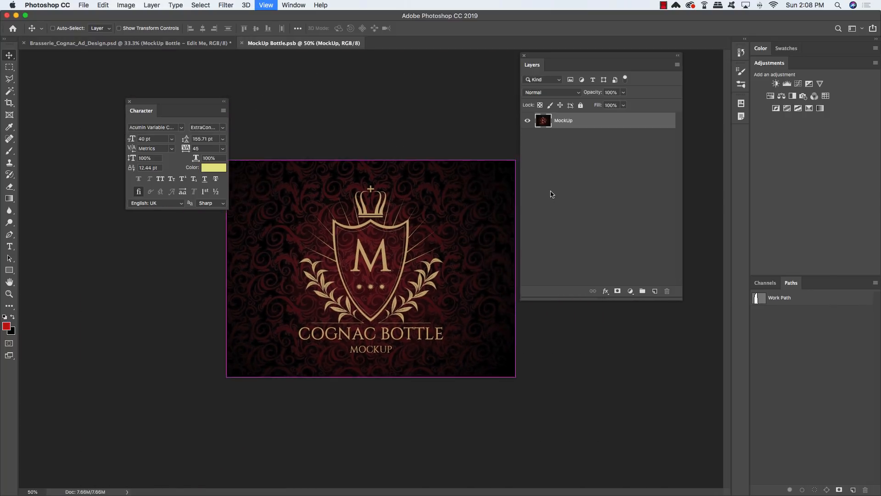
Clear the floating panels off the label artwork and cover it with a solid colour fill layer of #3b0910
drag(208, 100, 133, 164)
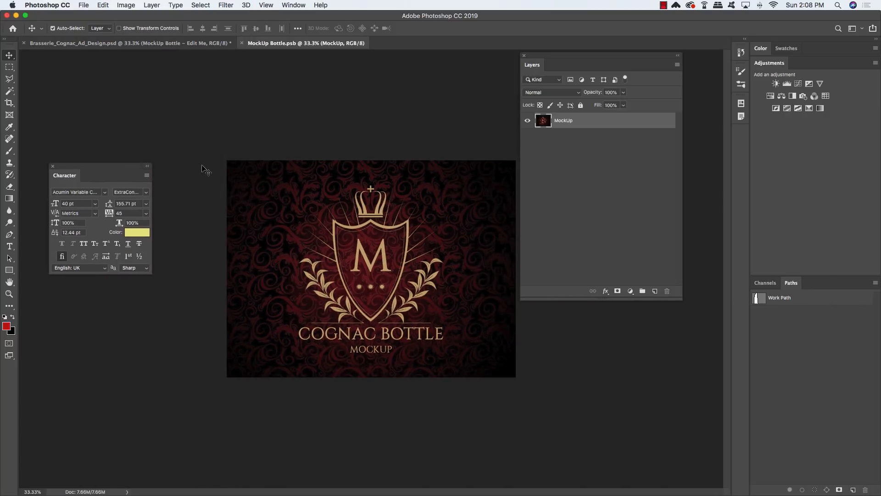
drag(562, 56, 575, 149)
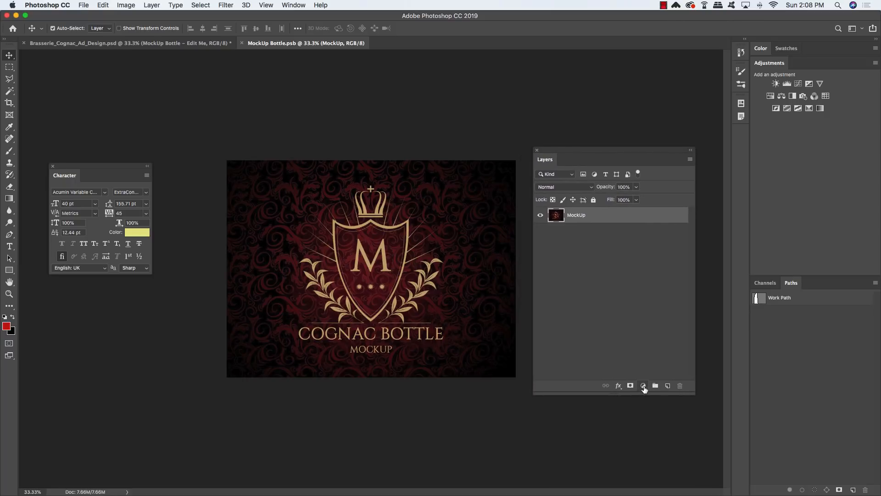
click(642, 386)
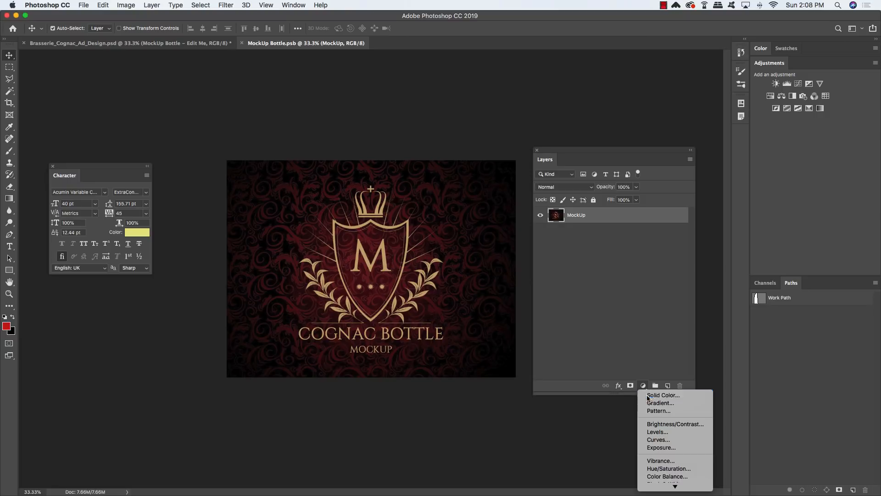
click(661, 395)
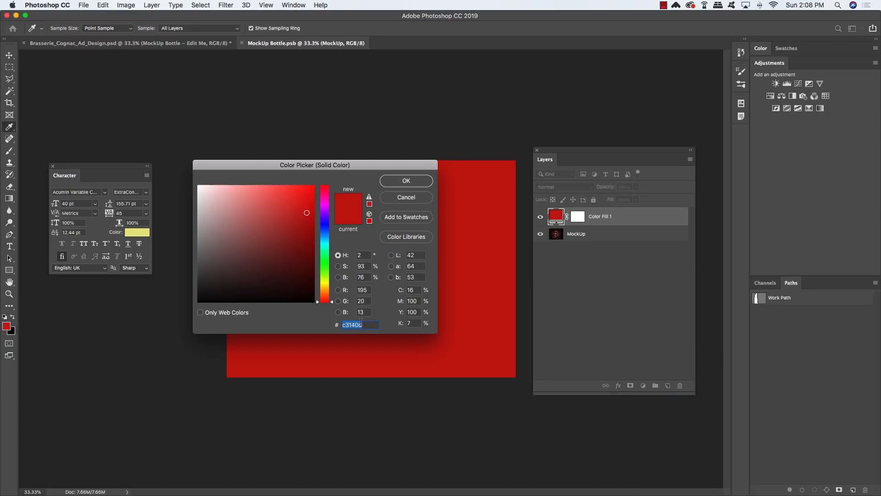
text(3b0910)
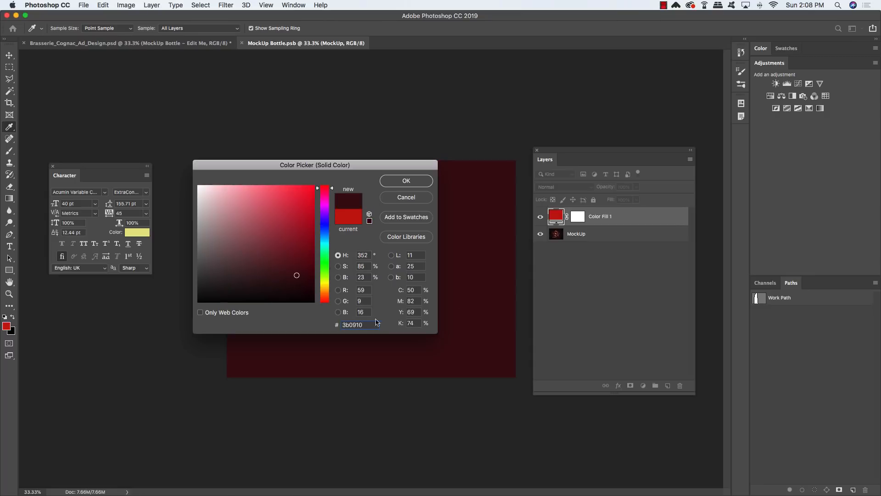
click(403, 181)
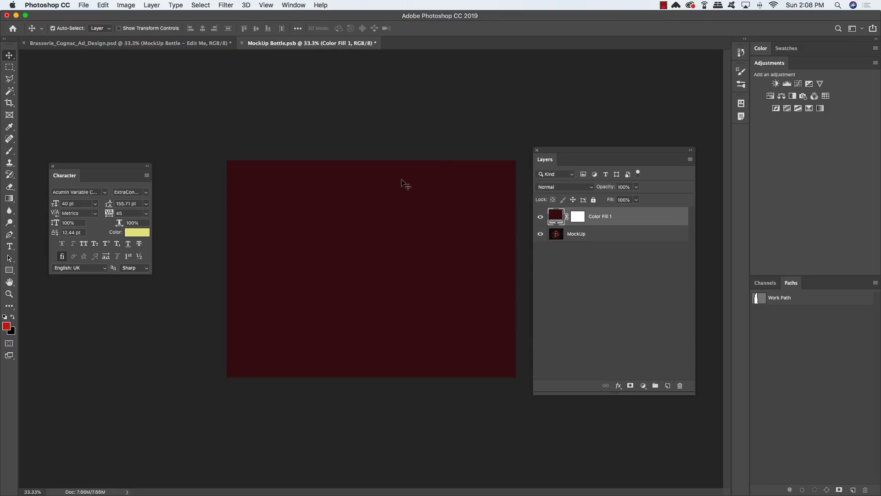
Dock the Character panel and arrange the label artwork and the ad design as floating windows side by side
drag(293, 43, 212, 89)
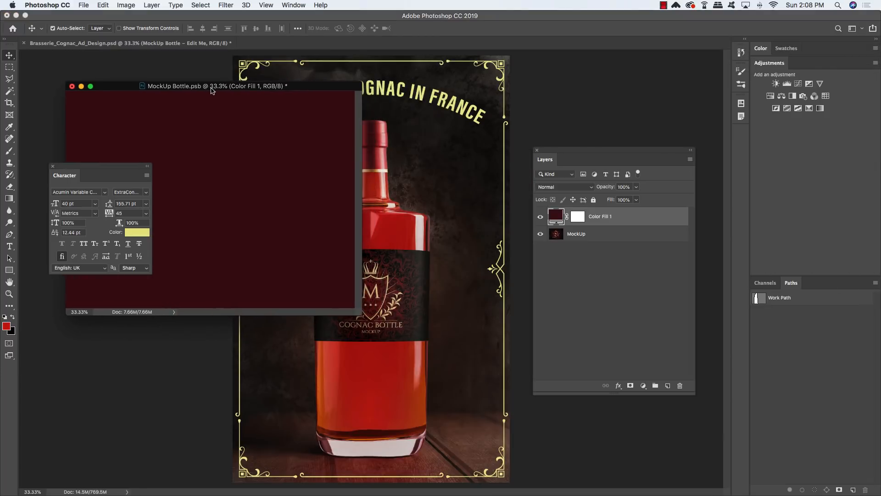
drag(85, 168, 813, 66)
drag(177, 43, 443, 61)
drag(551, 51, 574, 47)
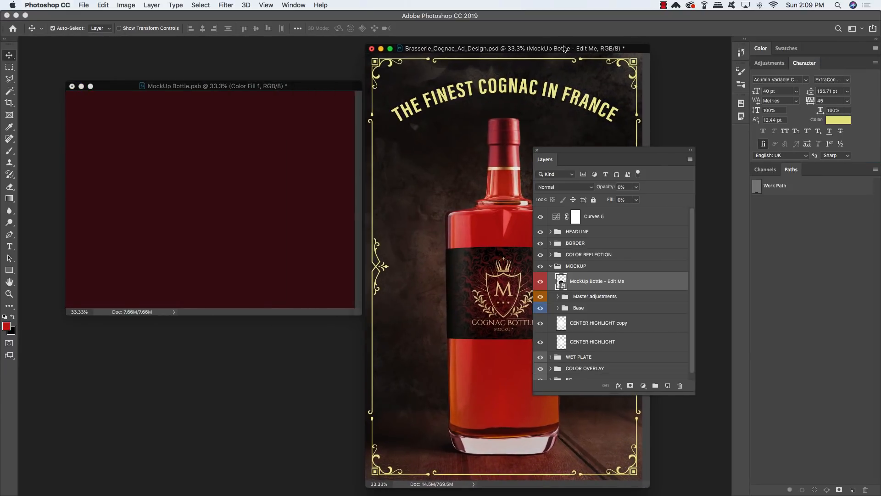
Copy the BORDER group from the ad design into the MockUp Bottle label document
click(551, 267)
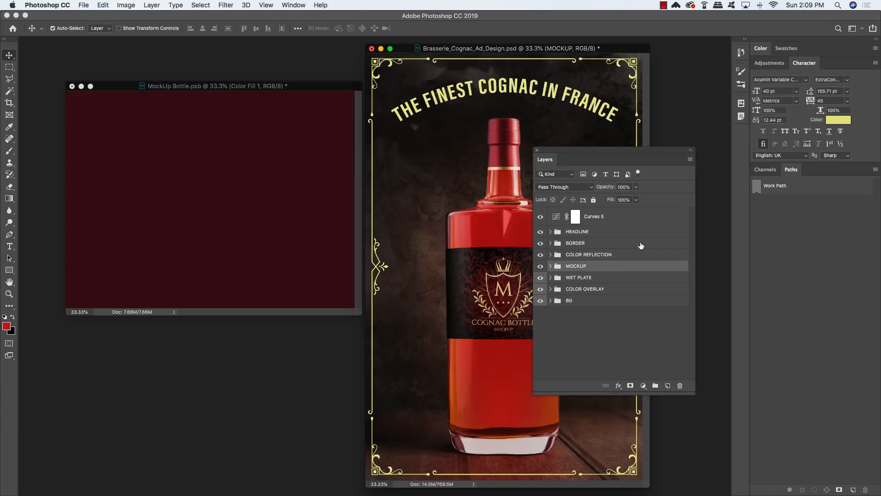
click(592, 243)
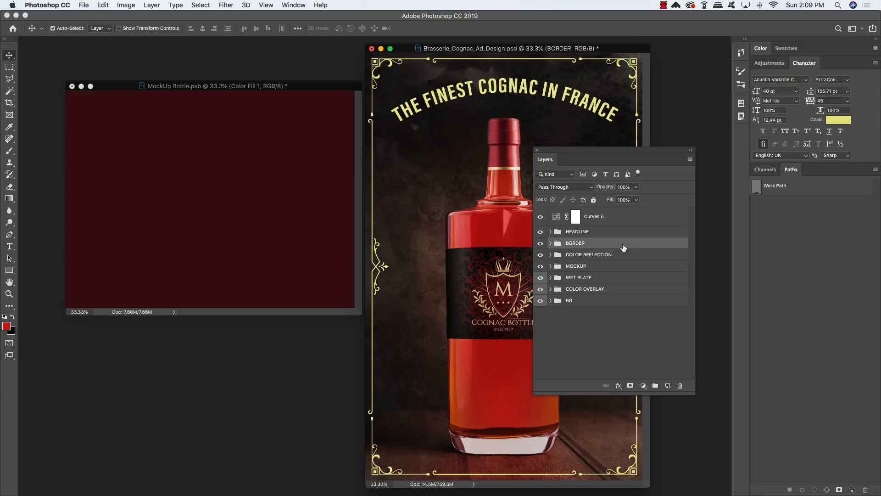
drag(653, 247, 207, 170)
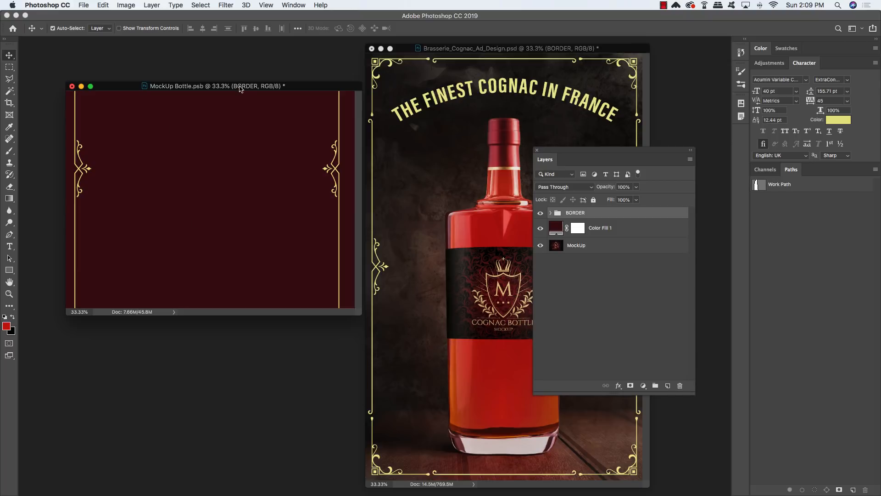
Show the label document full screen, rotate the copied border 90° clockwise and scale it to about 76% to fit the label's height
key(f)
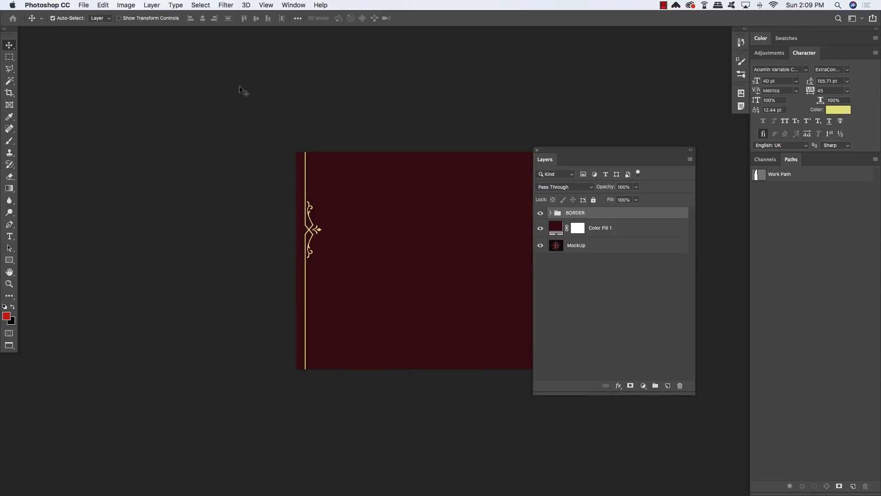
drag(417, 116, 266, 152)
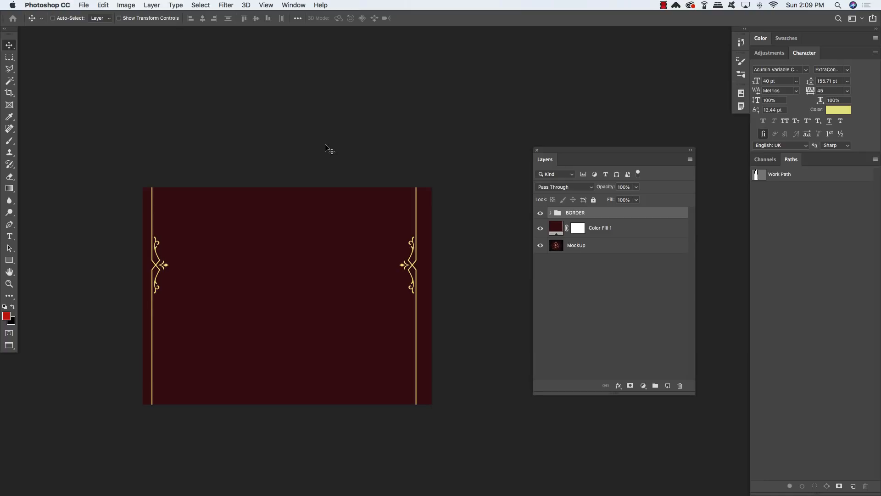
key(super+t)
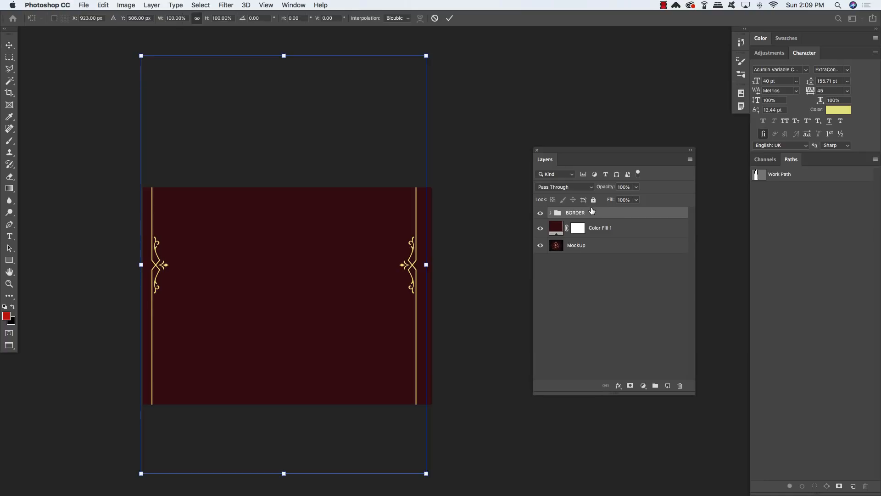
right_click(415, 206)
click(467, 299)
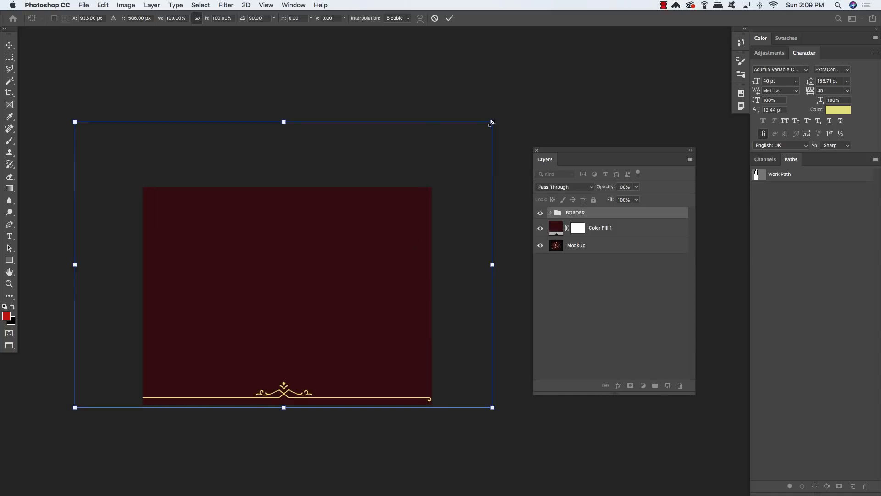
drag(491, 122, 400, 200)
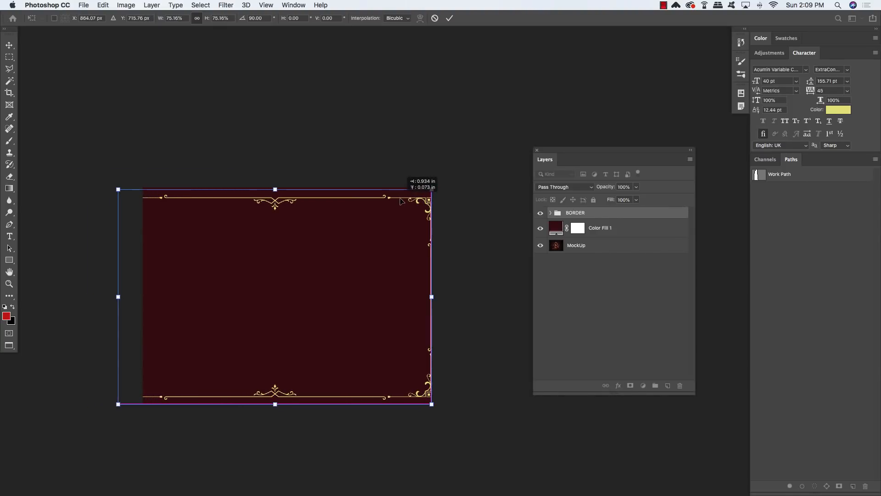
drag(118, 189, 133, 199)
drag(212, 209, 209, 203)
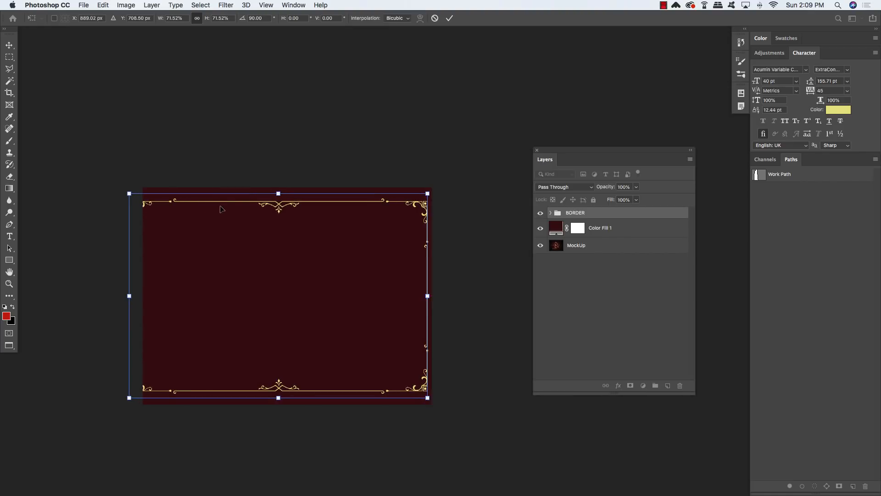
drag(391, 203, 433, 187)
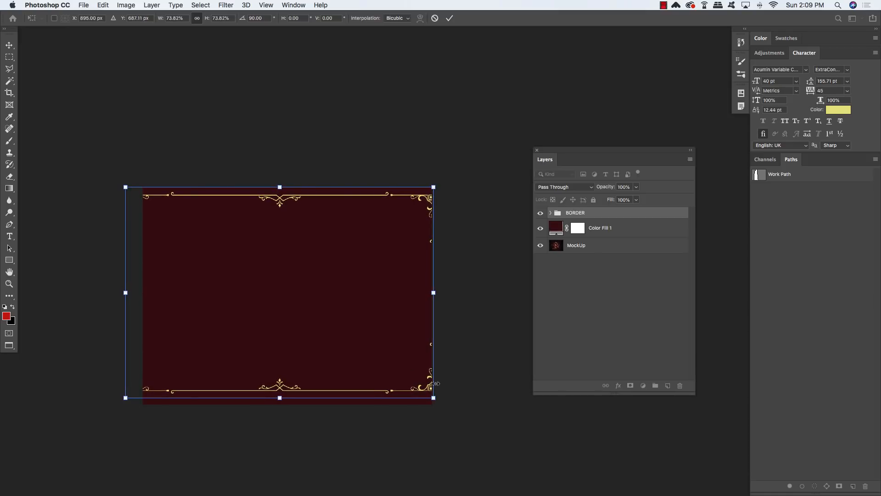
drag(433, 398, 444, 406)
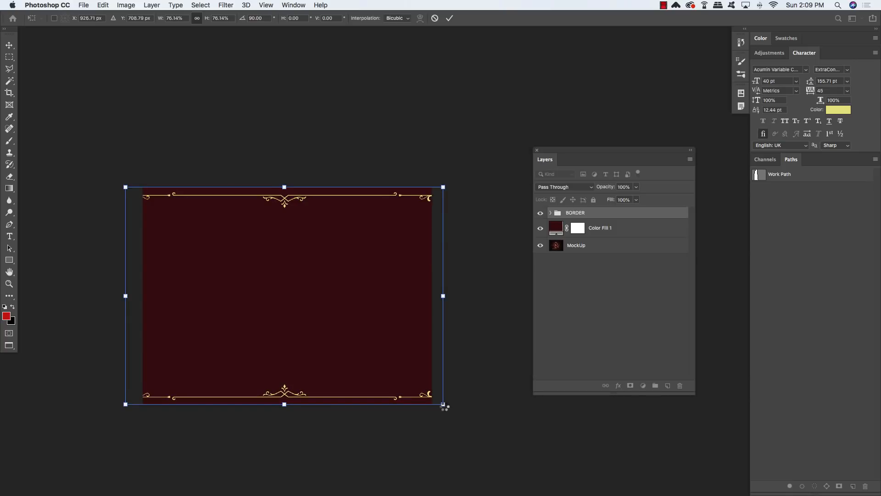
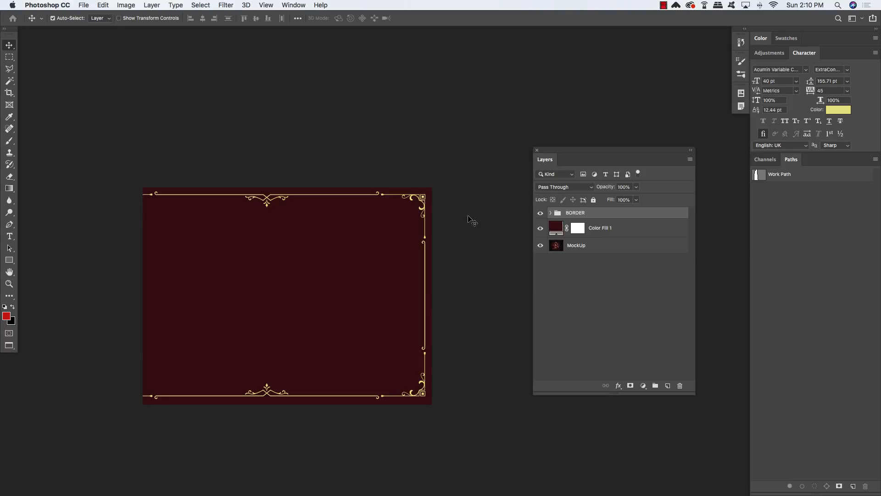
Merge the BORDER group into one layer and delete the central ornament sections from its upper and lower edges
key(super+e)
key(m)
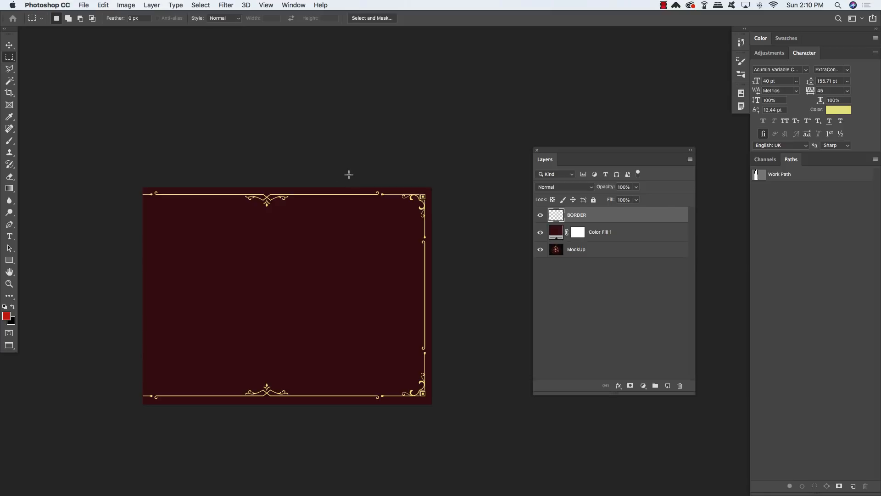
drag(361, 186, 219, 415)
key(super+z)
key(v)
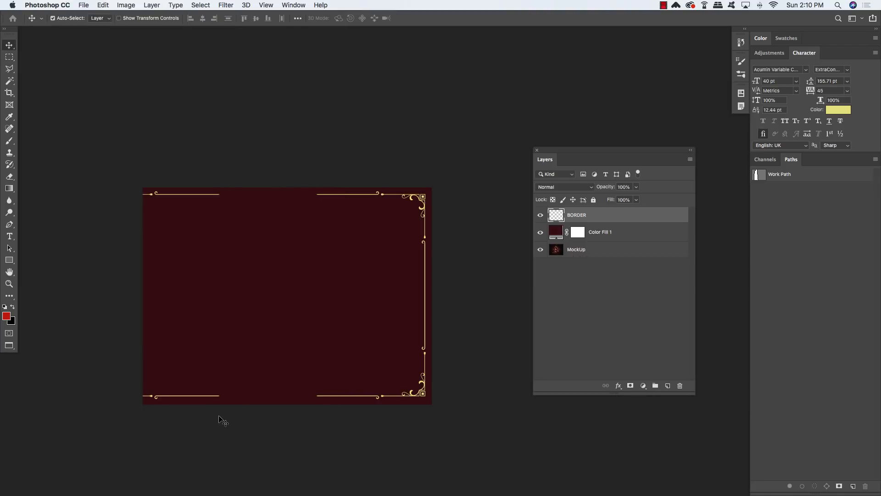
Paste the cut ornament sections in place as a new layer and move them horizontally to the label's centre
key(super+shift+v)
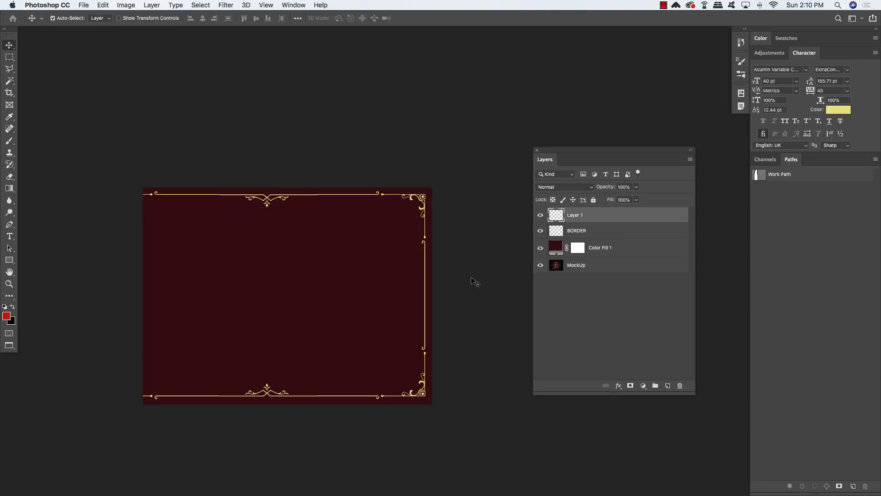
key(Right)
key(Right)
key(Right)
key(Right)
key(Right)
key(Right)
key(Right)
key(Right)
key(Right)
key(Right)
key(Right)
key(Right)
key(Right)
key(Right)
key(Right)
key(Right)
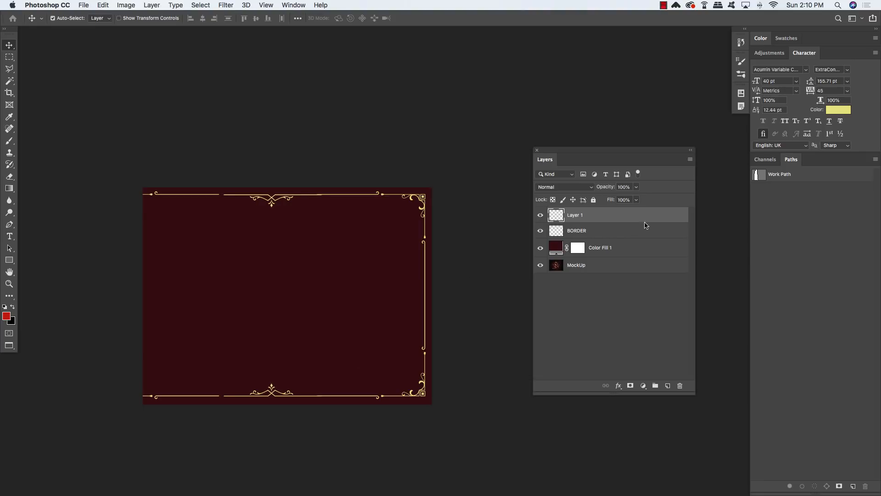
key(Right)
key(Right)
key(Right)
key(Right)
key(Right)
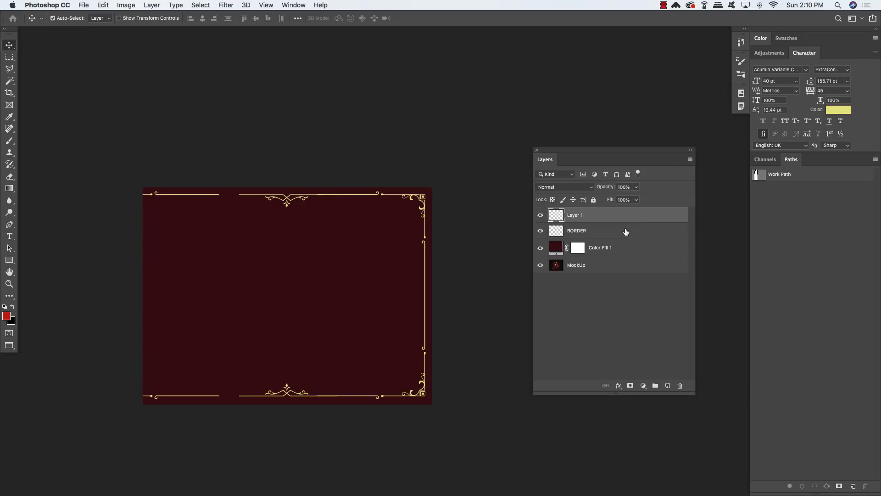
Merge the pasted ornaments with the BORDER layer and delete the leftover line pieces on the label's left side
shift+click(626, 231)
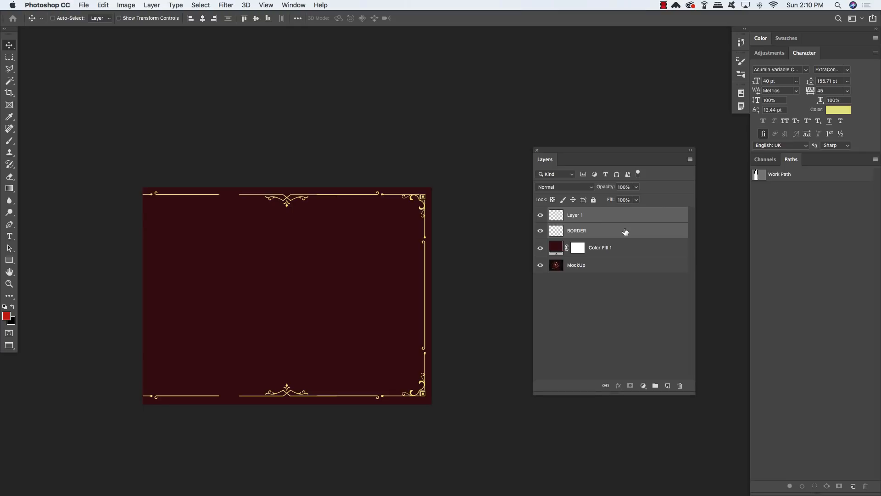
key(super+e)
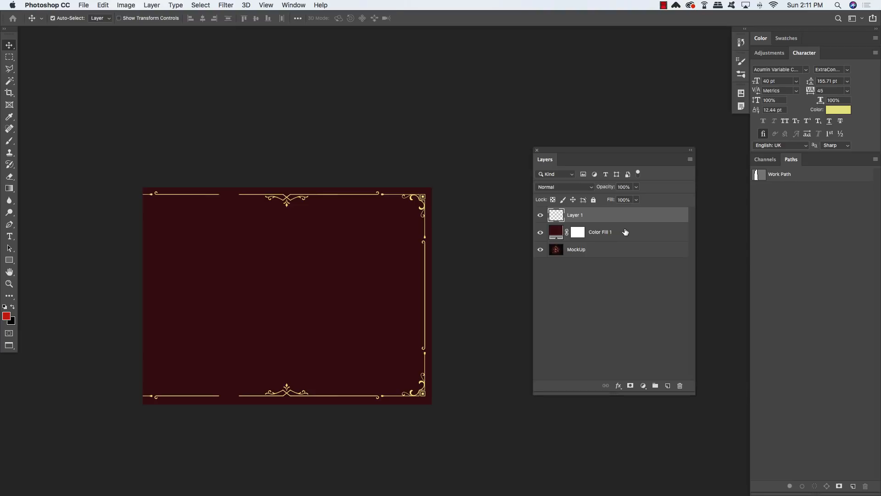
key(m)
drag(227, 179, 66, 419)
key(BackSpace)
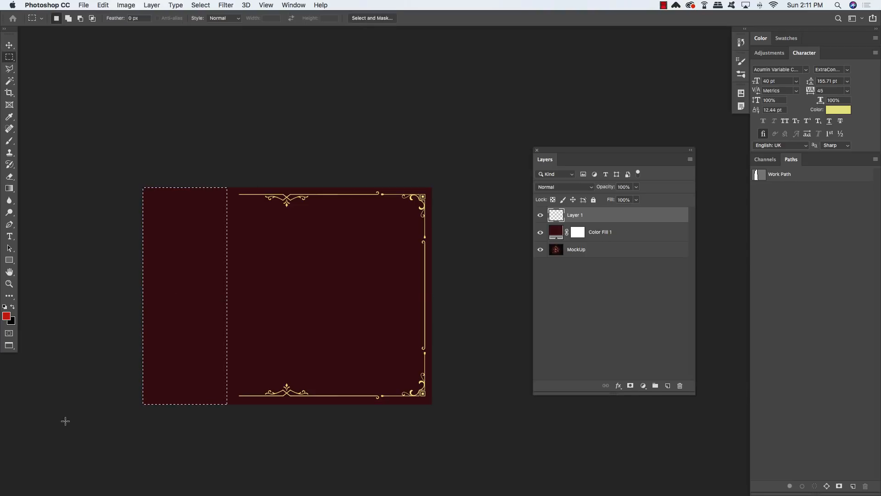
key(super+d)
key(v)
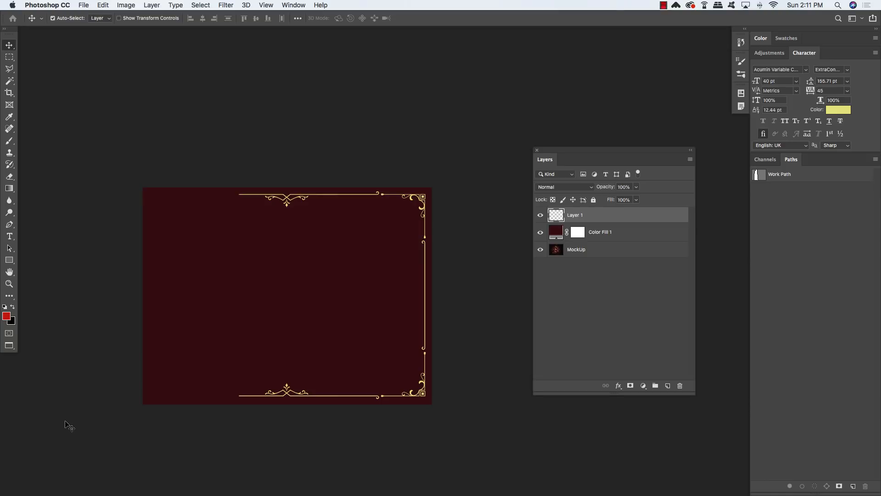
Copy the border's right part to a new layer, flip it horizontally and align it as the label's left half
key(m)
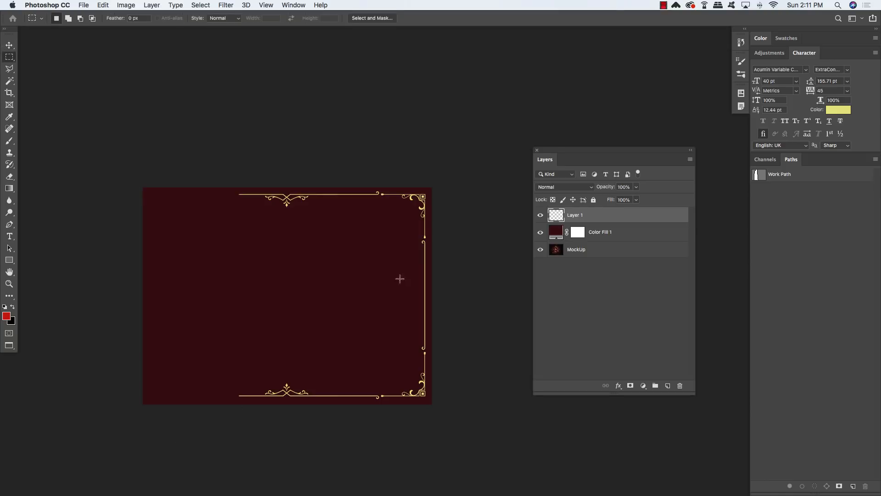
drag(459, 165, 310, 438)
key(super+j)
key(v)
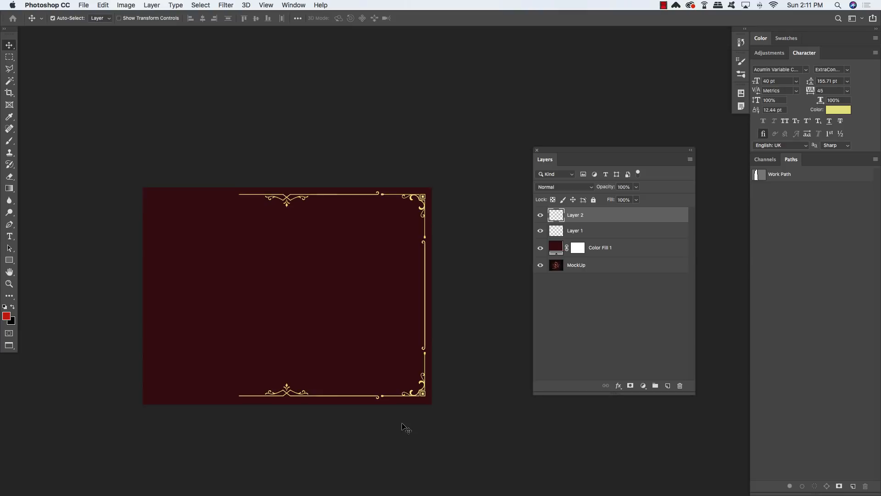
key(super+t)
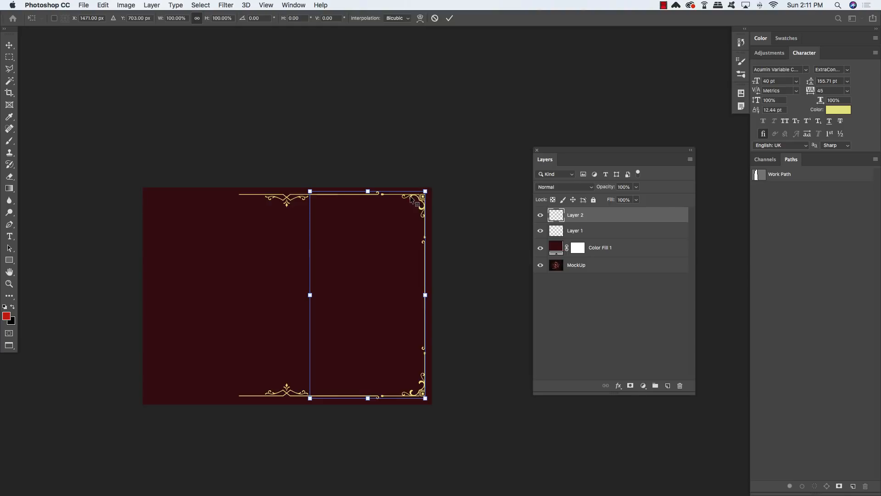
right_click(411, 198)
click(435, 311)
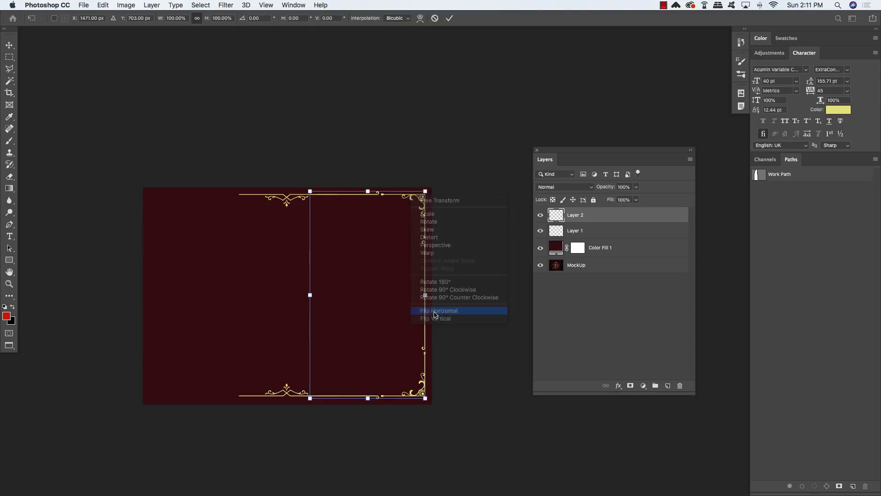
drag(403, 398, 244, 395)
key(Return)
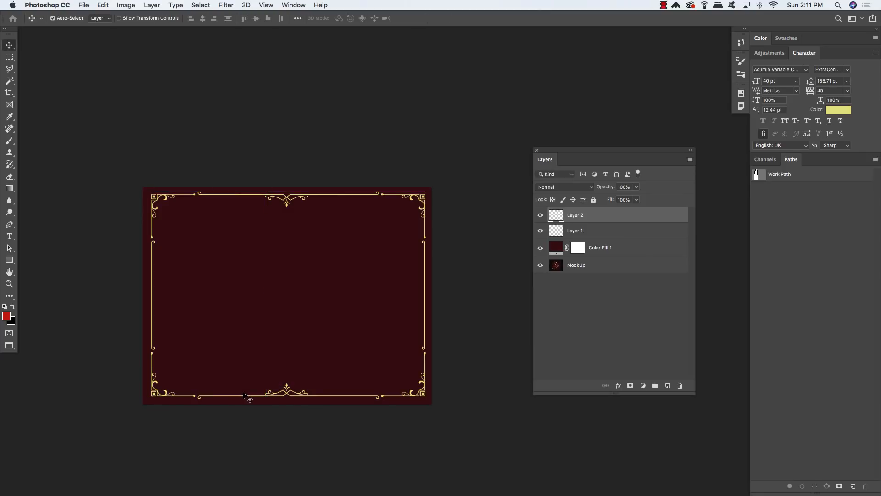
key(Left)
key(Left)
key(Left)
key(Left)
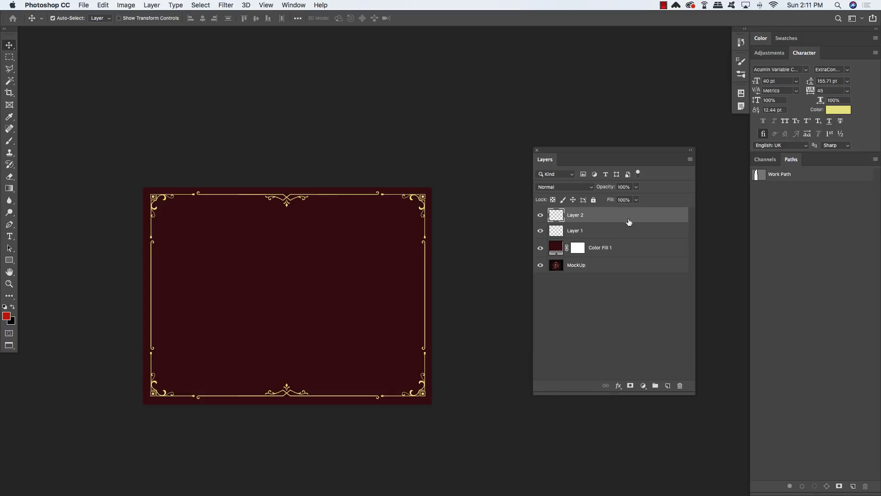
Group the two border half layers and name the group BORDER
shift+click(632, 237)
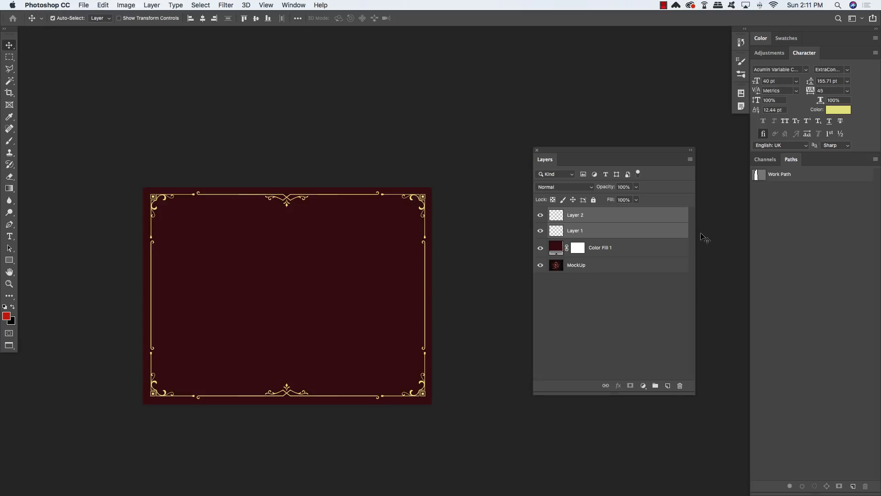
key(super+g)
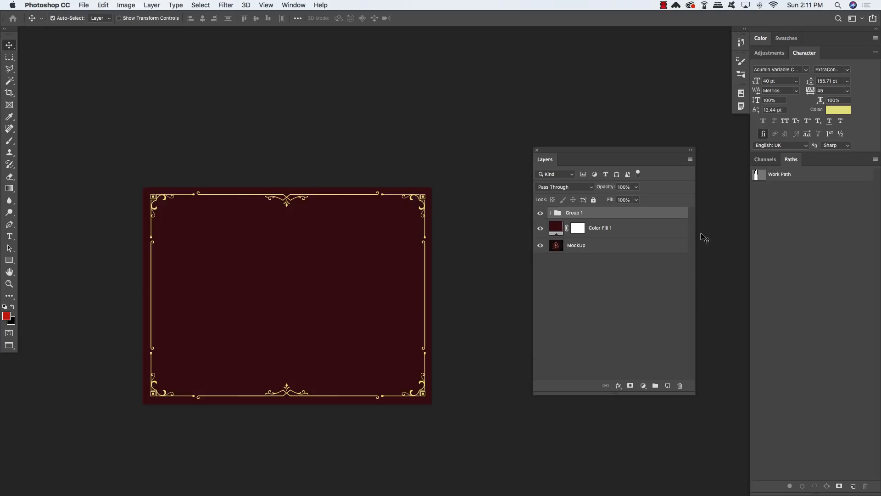
double_click(574, 213)
text(BORDER)
key(Return)
Apply a gold Color Overlay at Normal blend mode and 100% opacity to the BORDER group
double_click(684, 215)
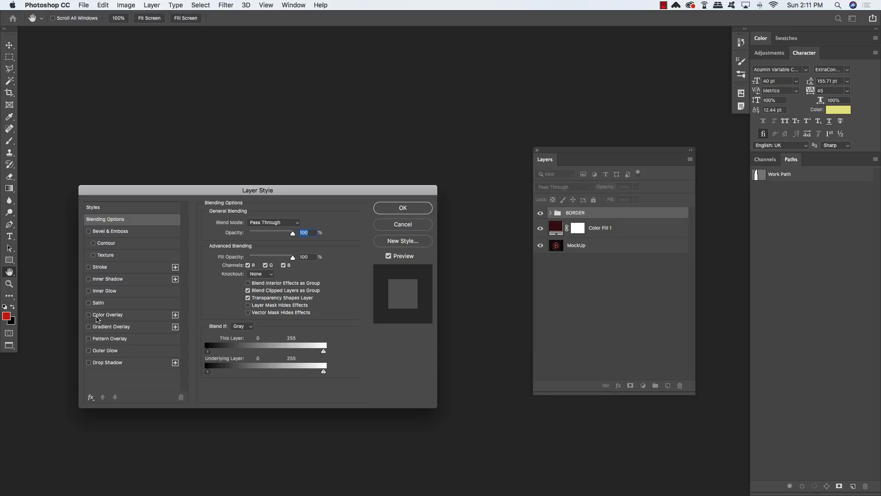
click(106, 315)
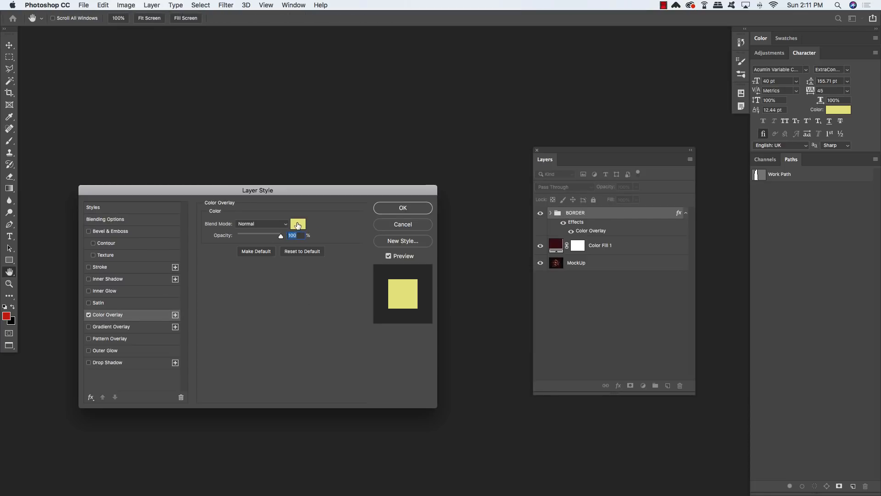
click(298, 224)
text(ce)
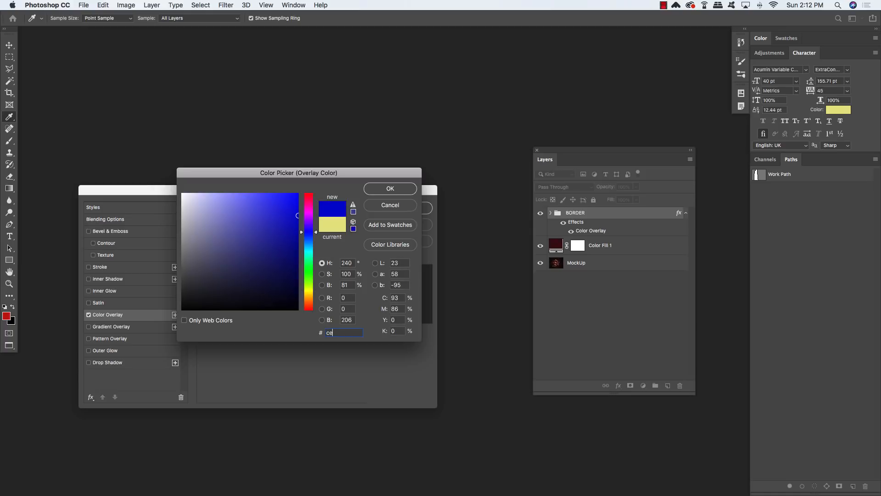
text(9a22)
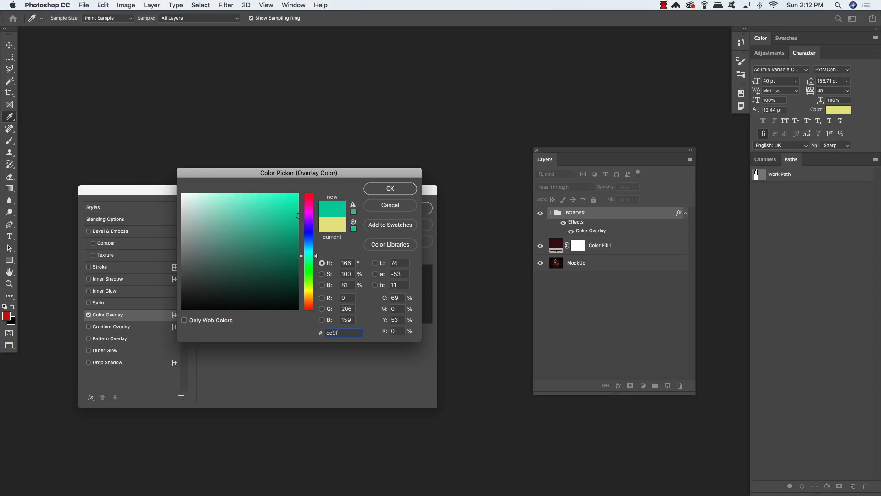
key(Return)
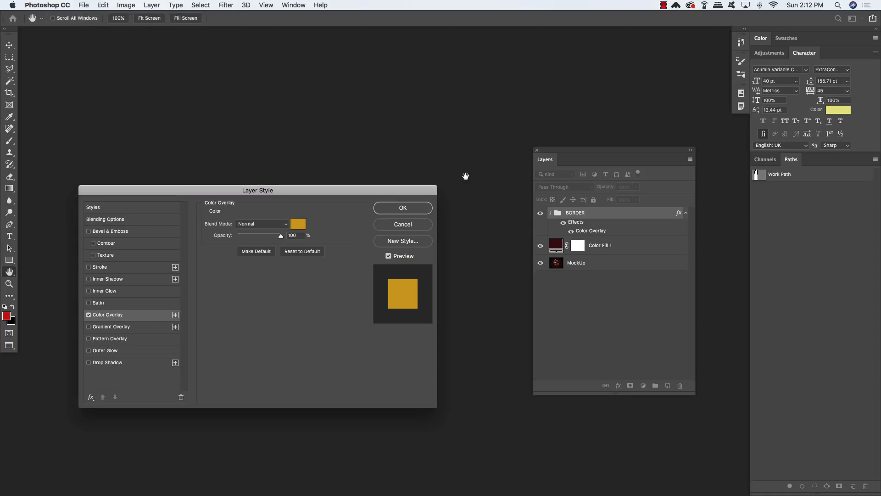
click(420, 207)
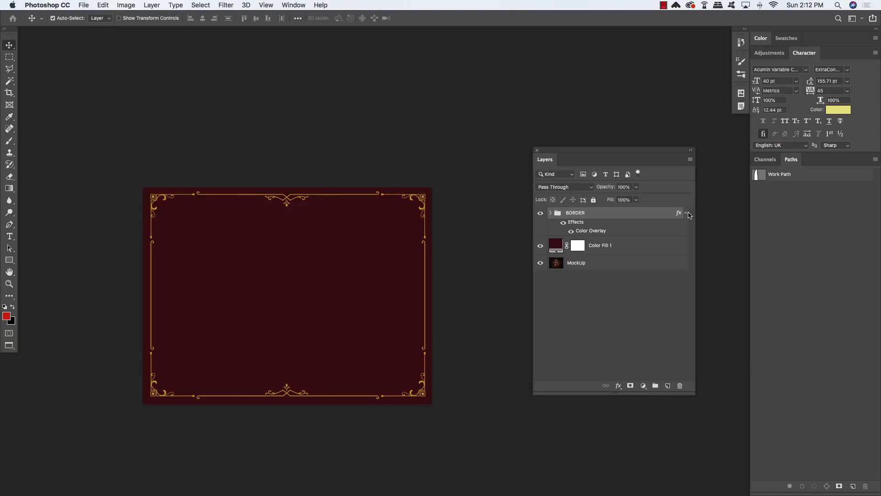
click(686, 214)
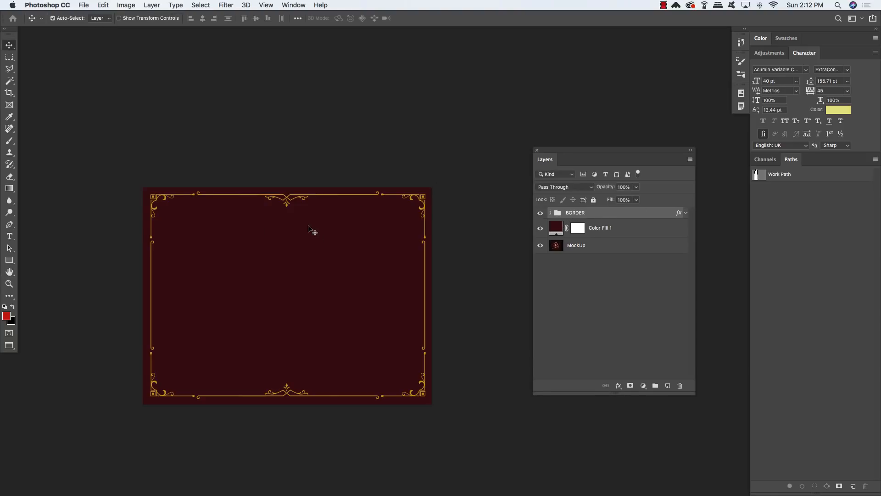
Add a new layer, float the Character panel beside the label, and create the text "Cognac" at 40 pt inside the border
click(668, 387)
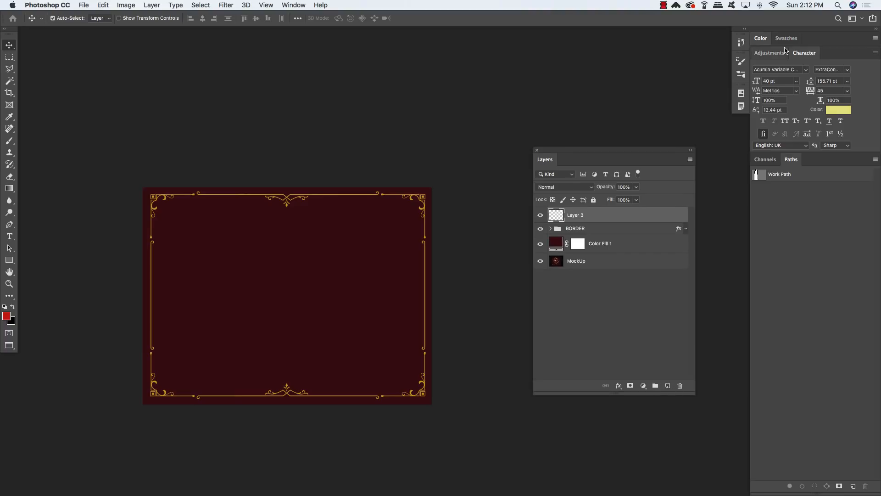
drag(806, 54, 89, 192)
key(t)
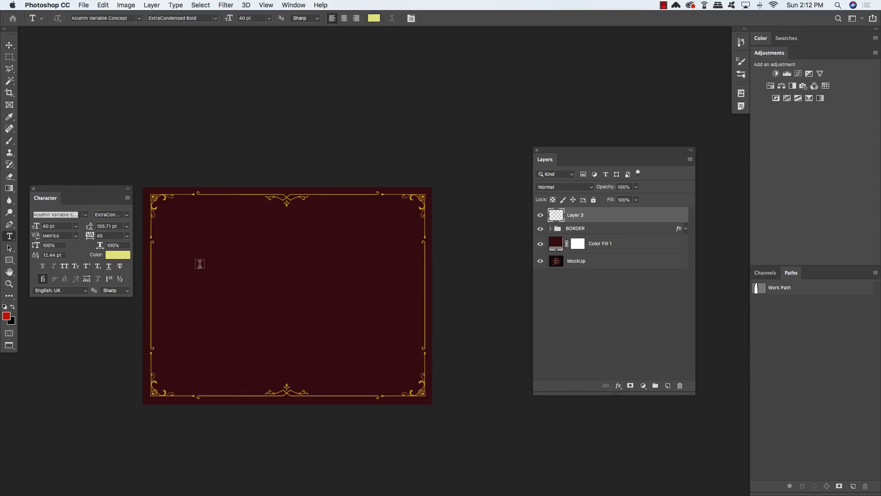
click(188, 290)
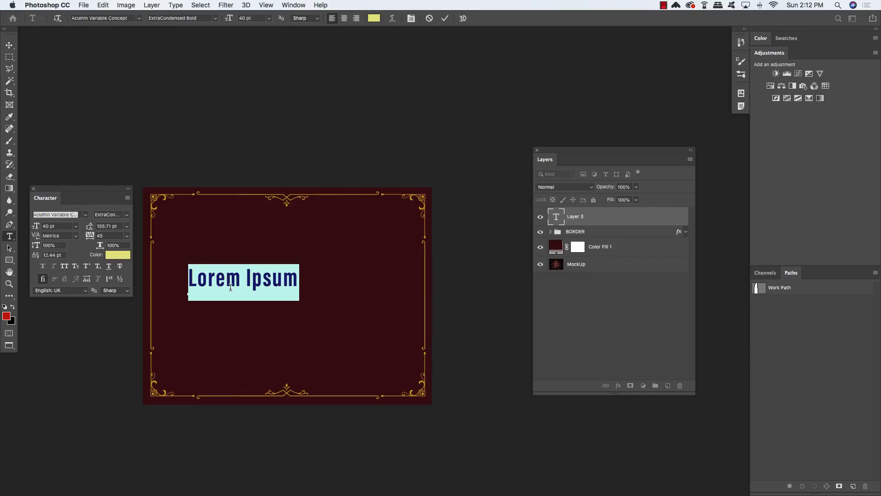
text(Cognac)
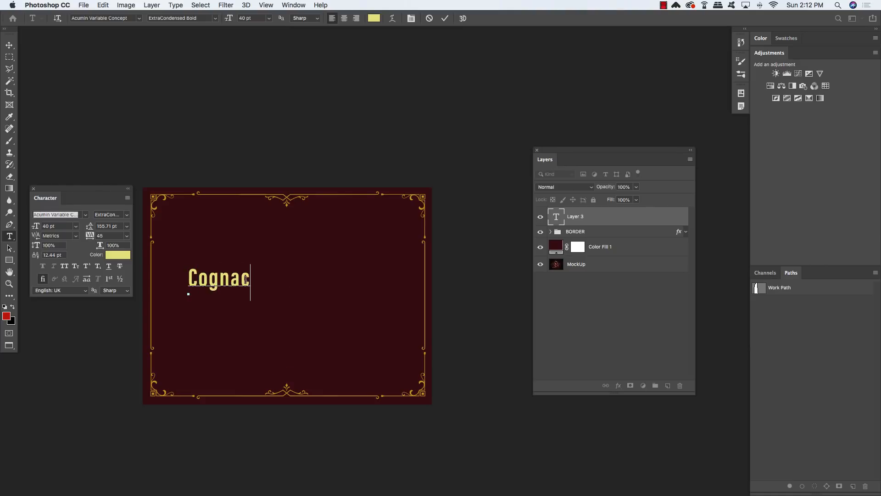
Set the "Cognac" text's font to Chivels in the Base style
double_click(249, 277)
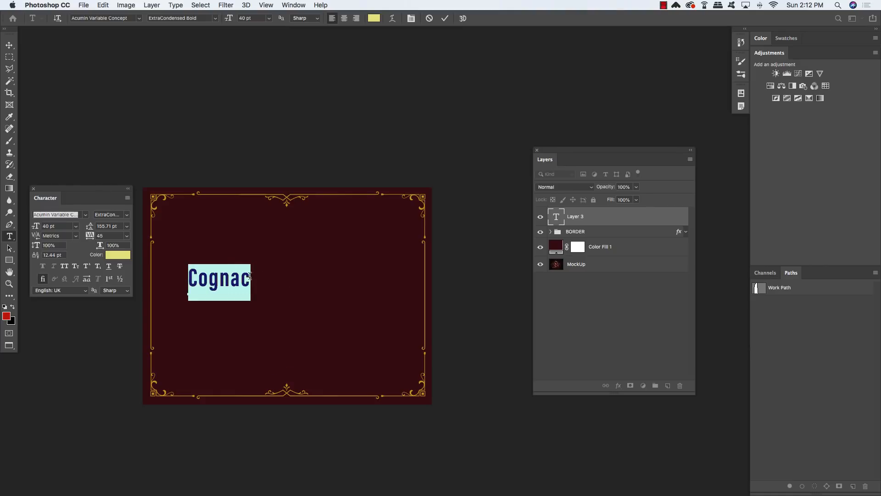
click(54, 215)
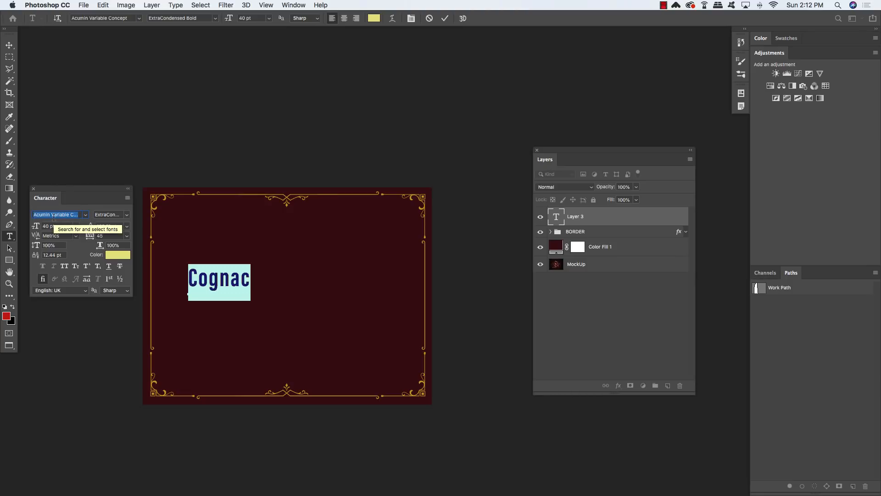
text(c)
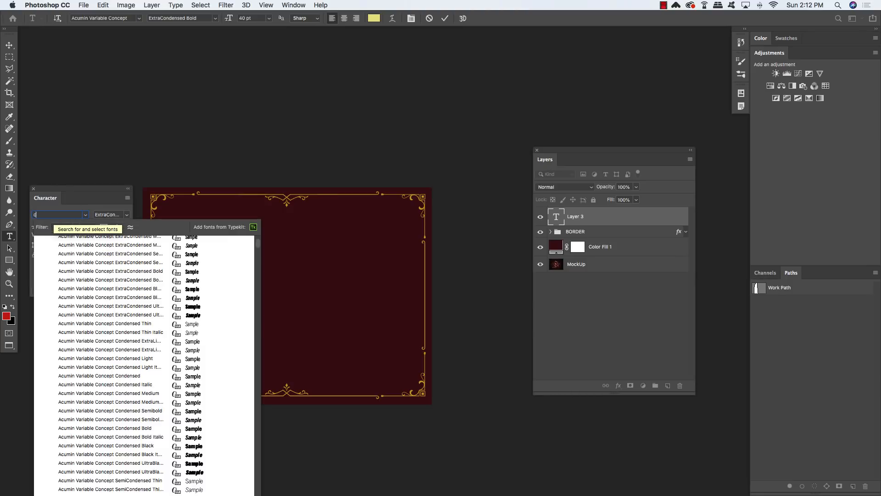
text(hivels)
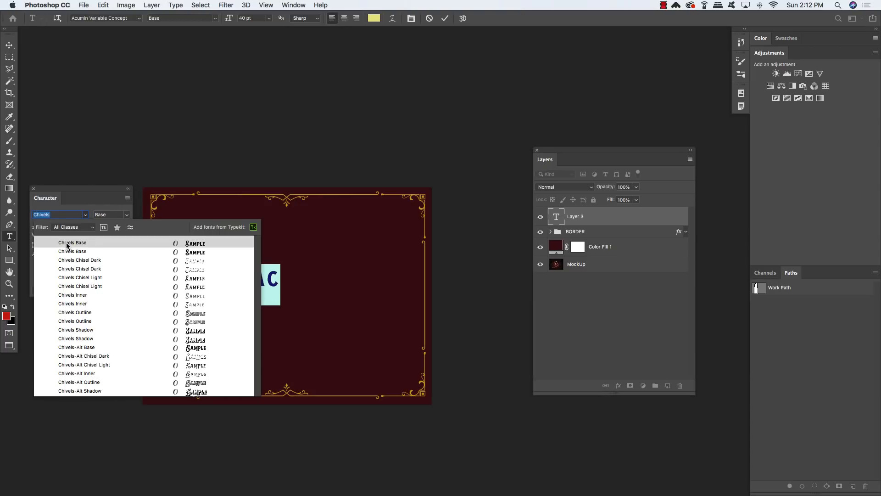
click(67, 243)
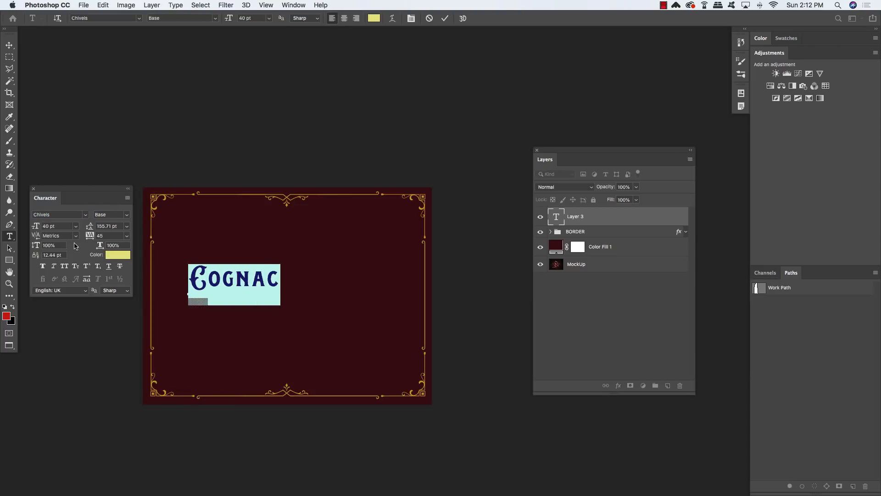
click(127, 217)
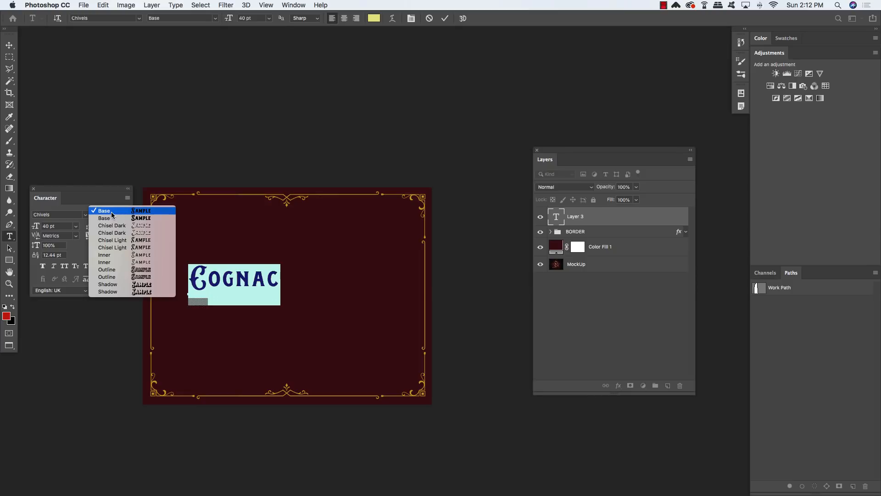
click(101, 199)
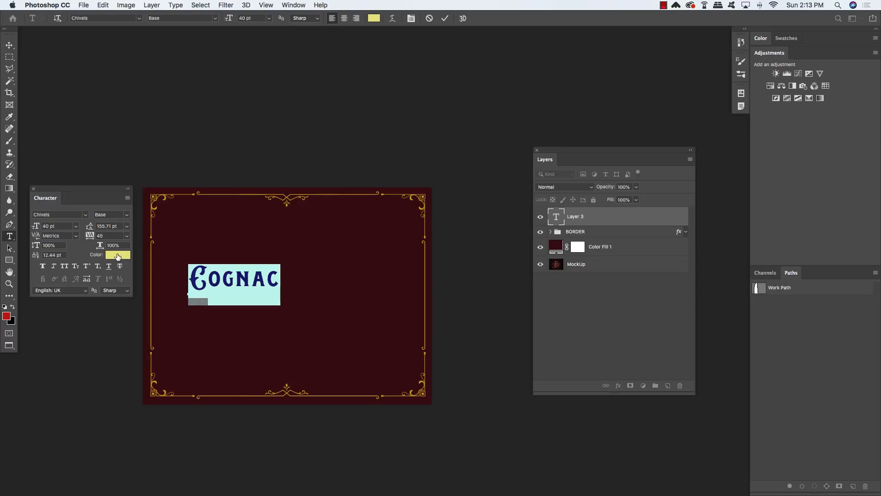
Set the "Cognac" text color to gold ce9f20
click(116, 256)
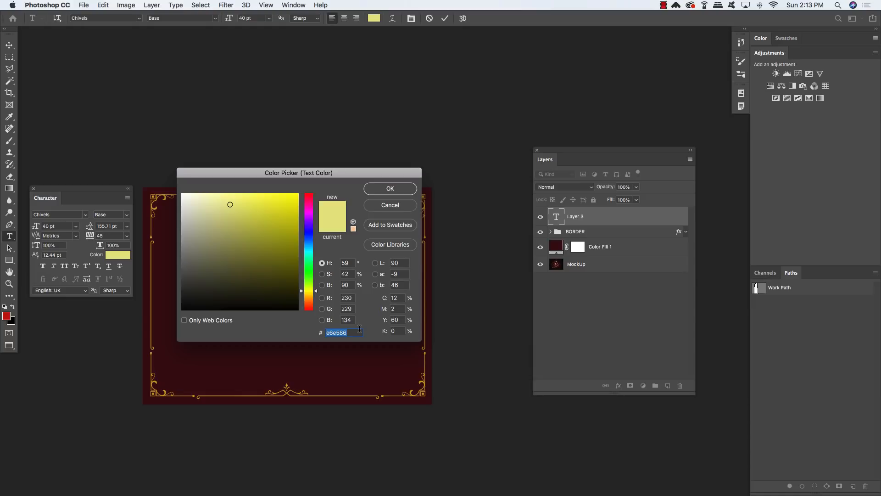
text(ce9)
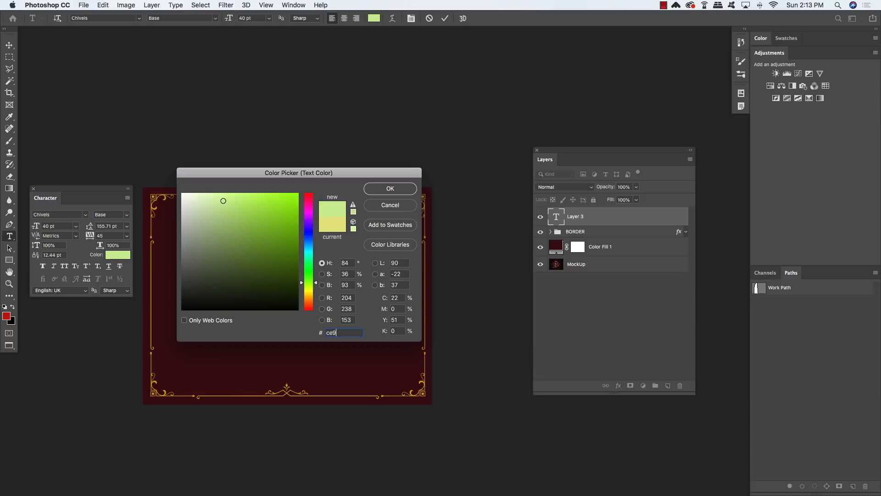
text(f20)
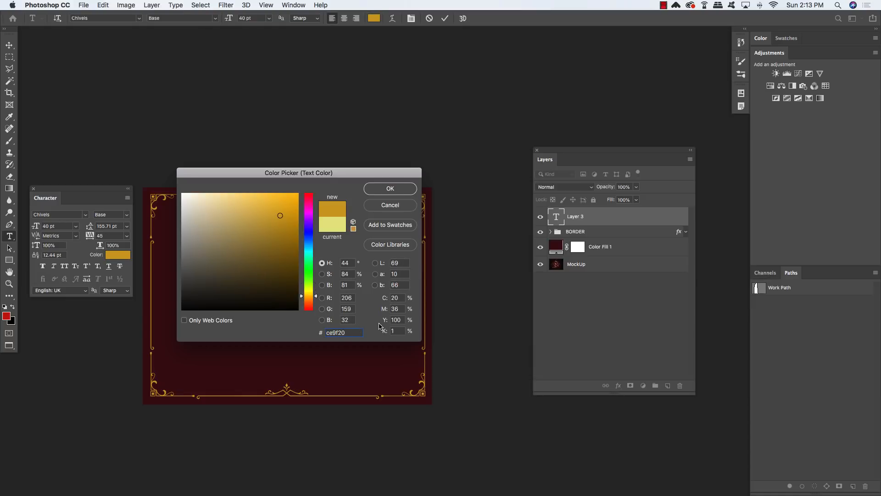
key(Return)
Set the "Cognac" text to a font size of 116 pt and tracking of -20
click(55, 226)
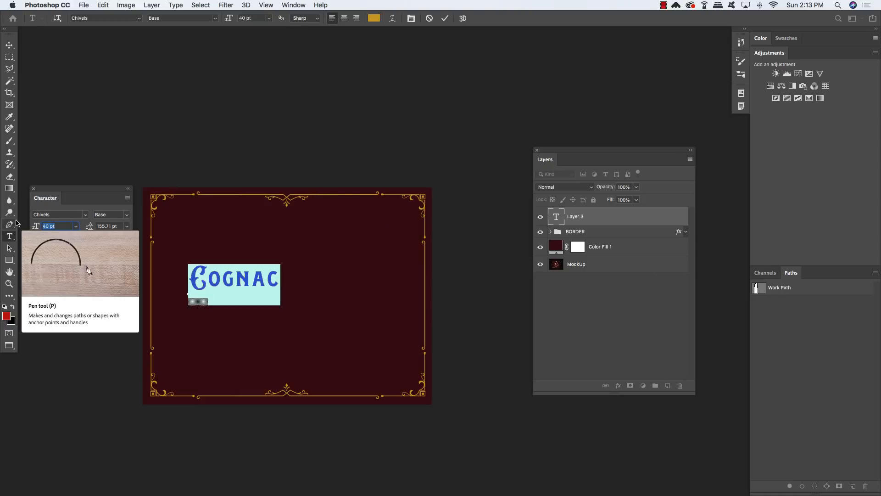
text(116)
key(Return)
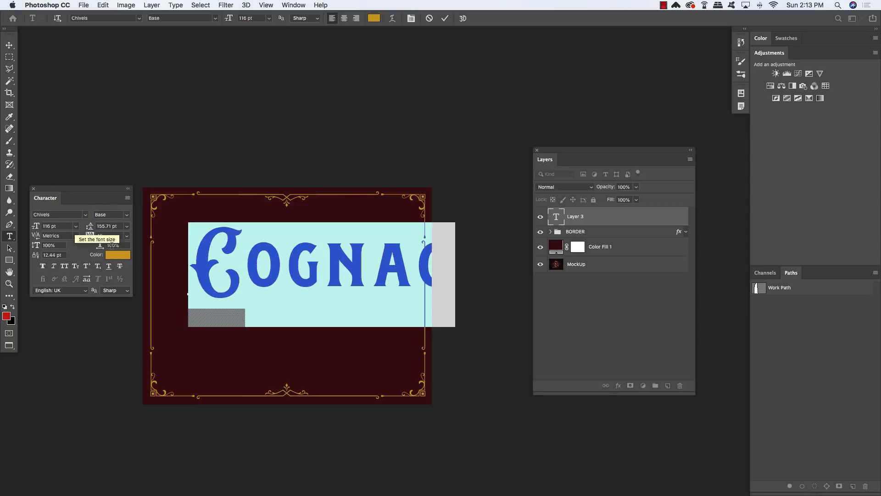
click(90, 234)
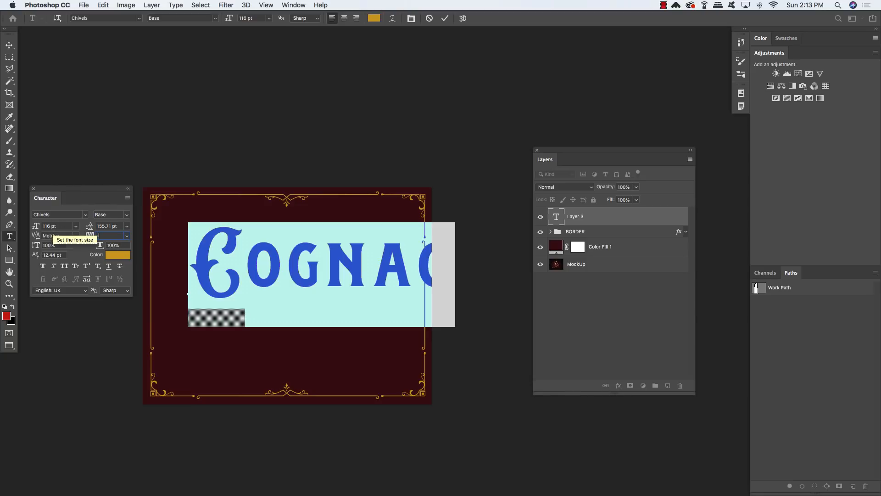
text(-20)
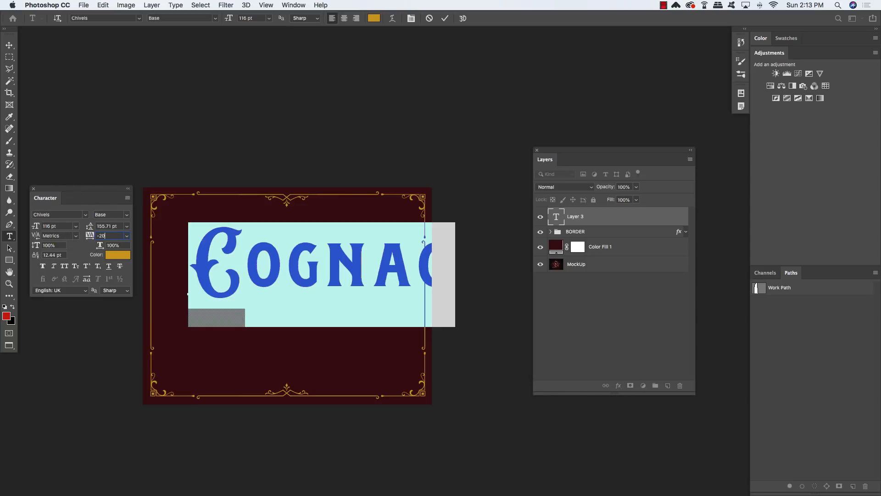
key(Return)
Center the "Cognac" lettering inside the gold border and convert its layer to a Smart Object
click(9, 45)
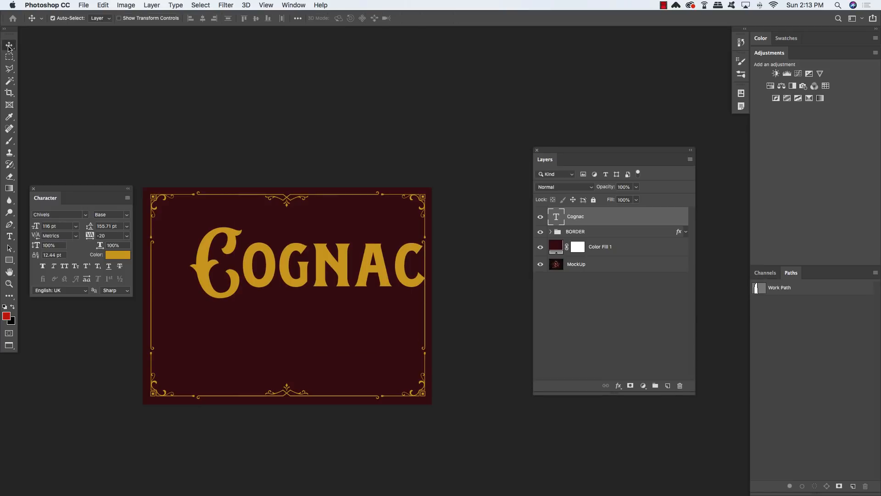
drag(280, 269, 260, 287)
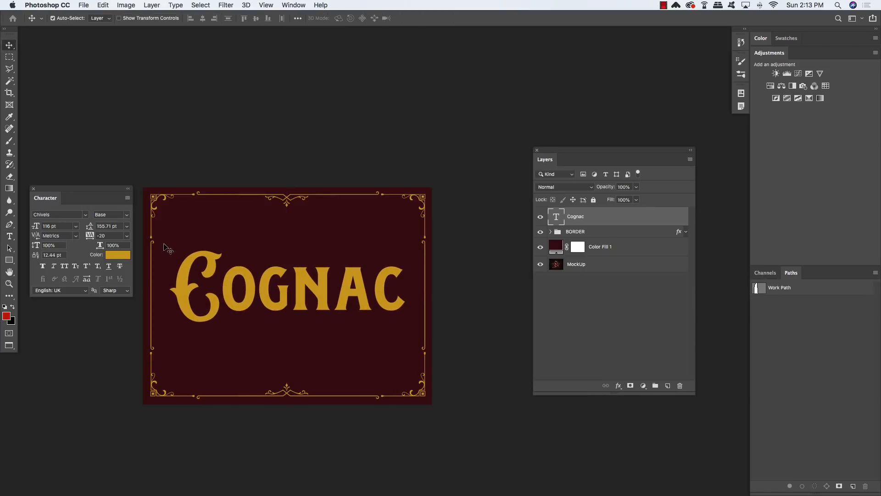
right_click(637, 215)
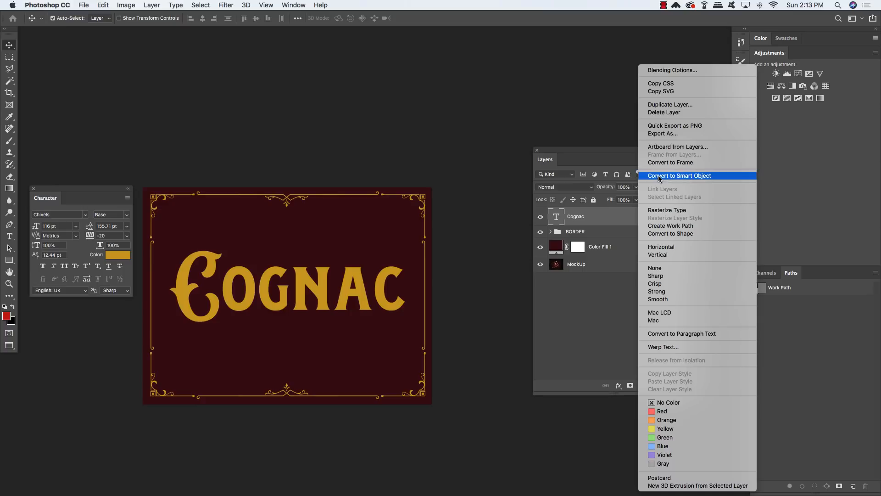
click(679, 175)
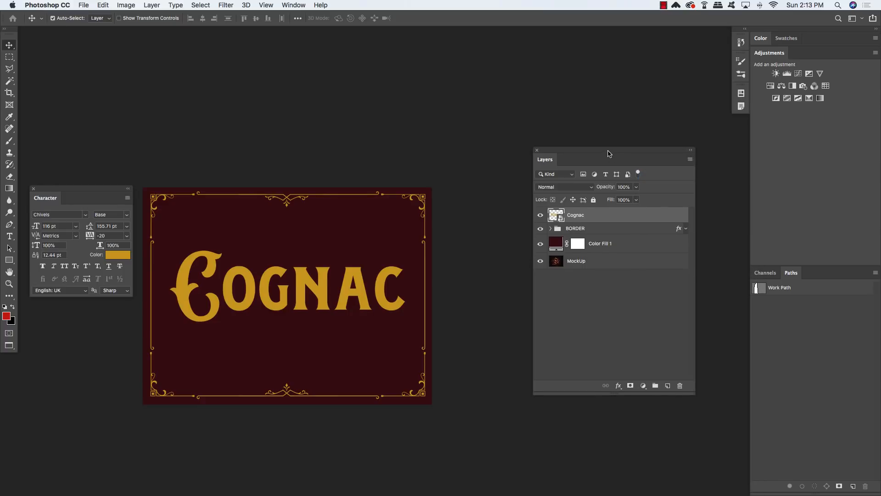
Bring the Layers panel closer to the label, duplicate the Cognac layer, and place the copy beneath the original
drag(608, 151, 544, 132)
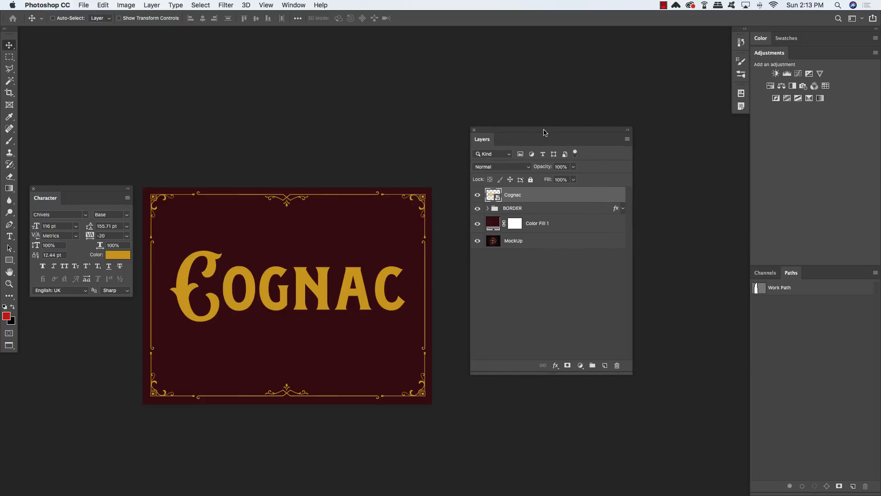
key(super+j)
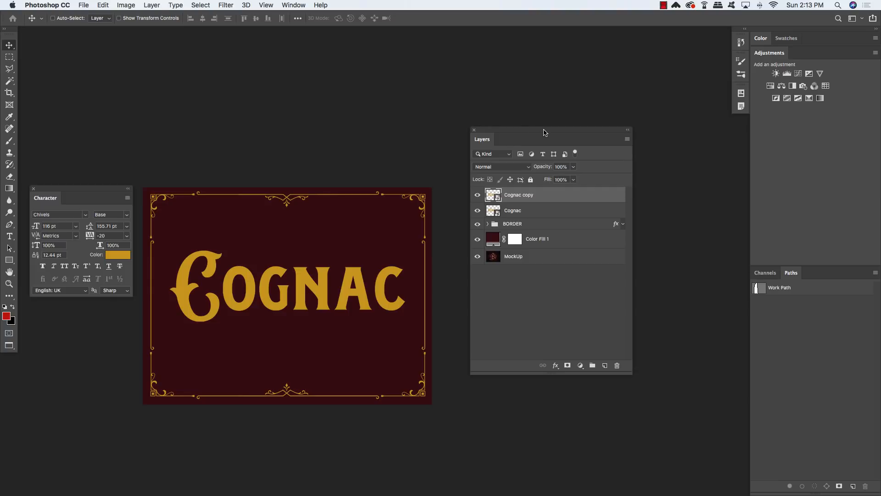
key(super+bracketleft)
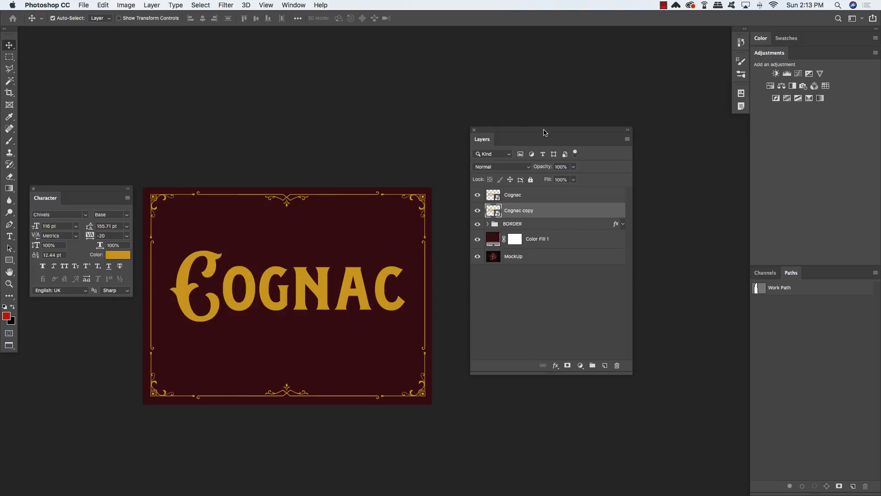
Apply a Color Overlay of 250408 at Normal blend mode and 100% opacity to the Cognac copy layer
double_click(620, 212)
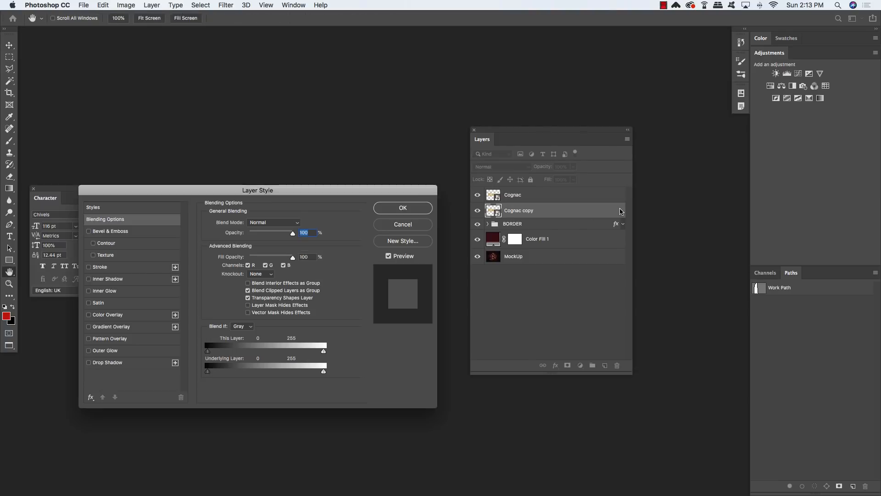
drag(345, 192, 442, 126)
click(217, 256)
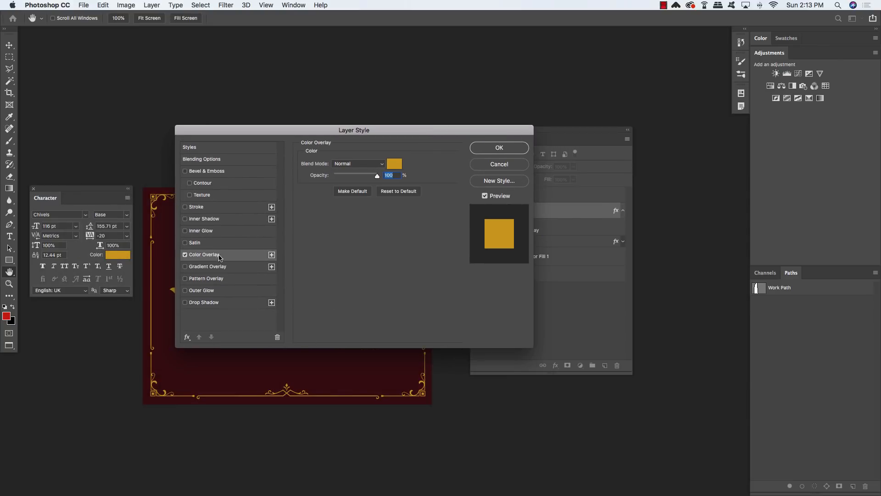
click(393, 164)
double_click(349, 332)
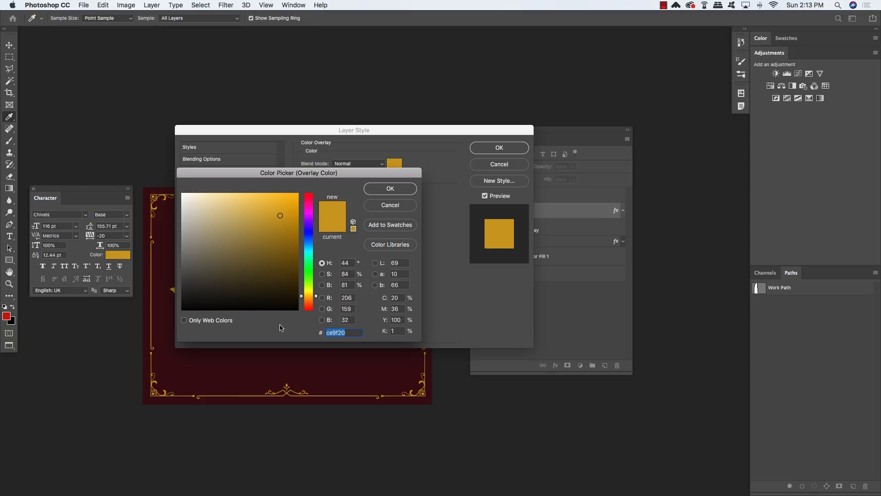
text(250408)
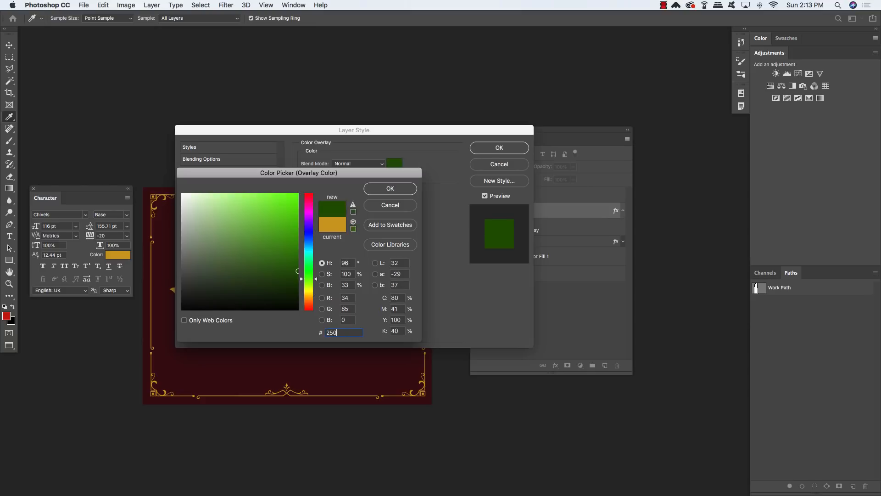
click(384, 190)
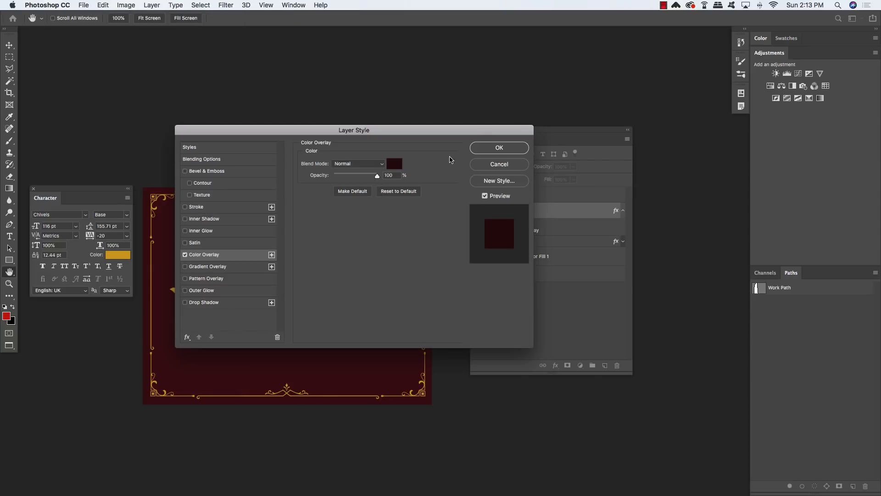
click(504, 148)
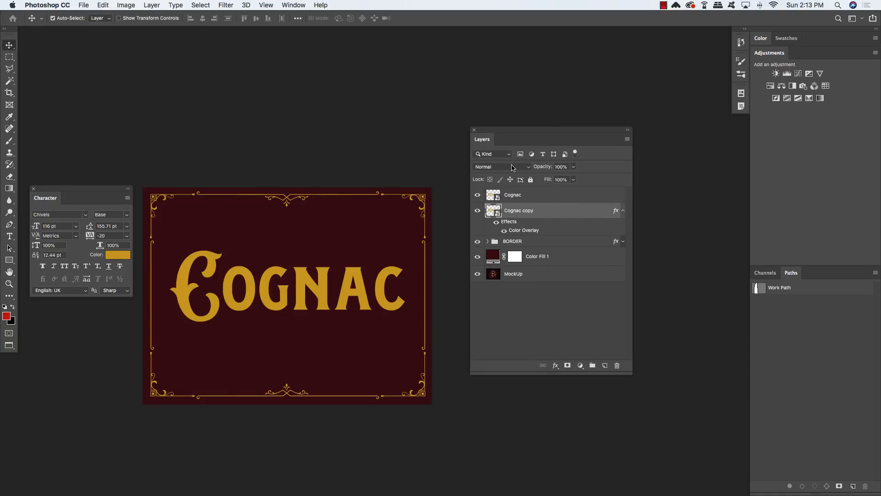
Collapse the copy's effects list and toggle the Cognac layer's visibility to check the dark copy underneath
click(623, 211)
click(576, 197)
click(477, 196)
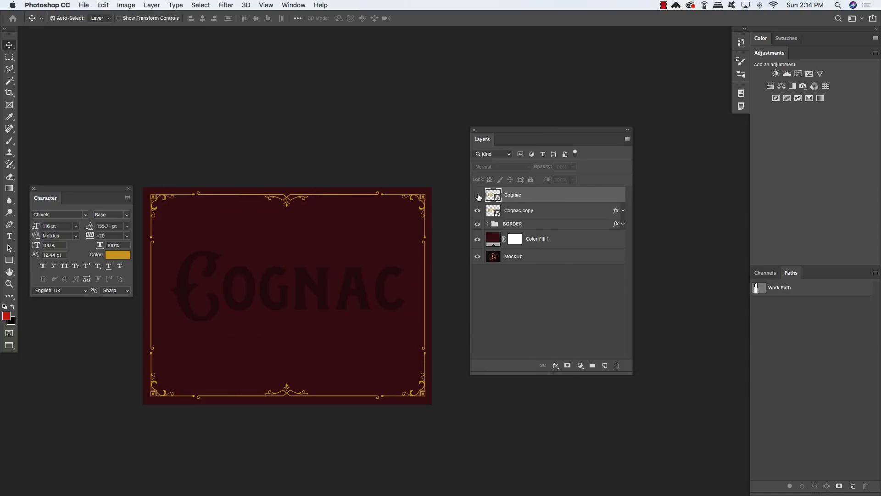
click(478, 196)
click(478, 196)
click(477, 196)
Select the Cognac copy layer, show the Actions panel, and delete the existing action set Set 1
click(558, 214)
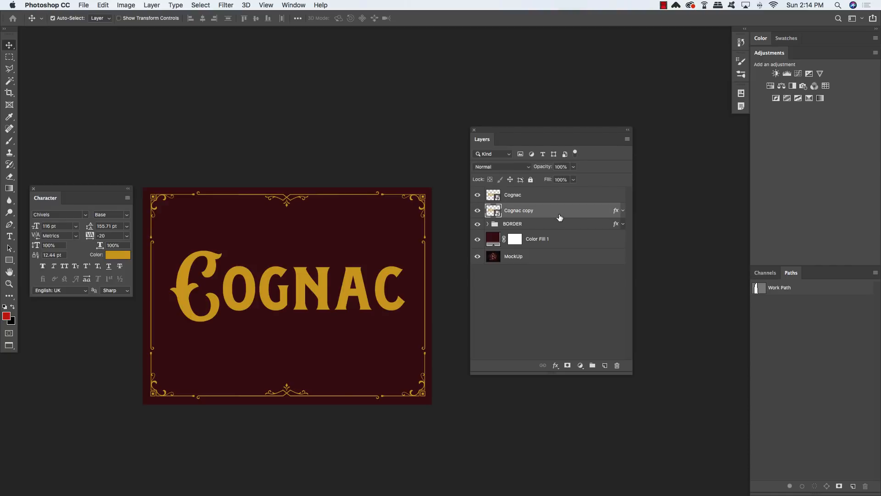
click(294, 6)
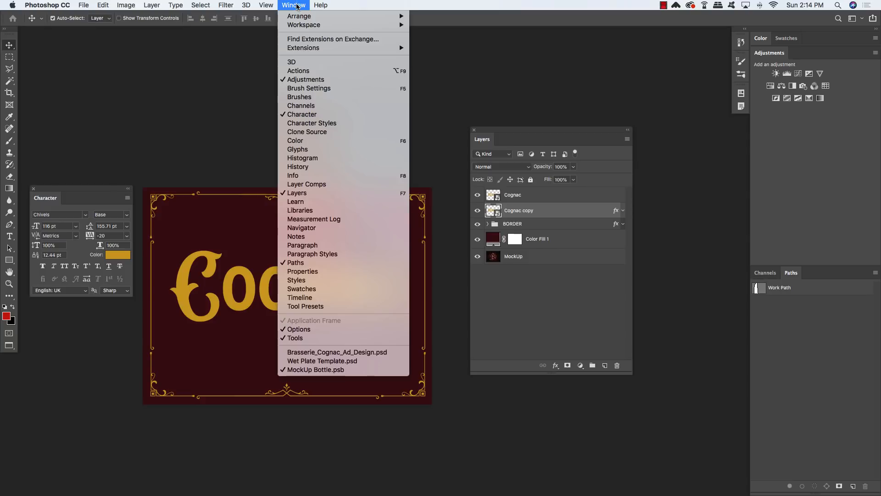
click(302, 72)
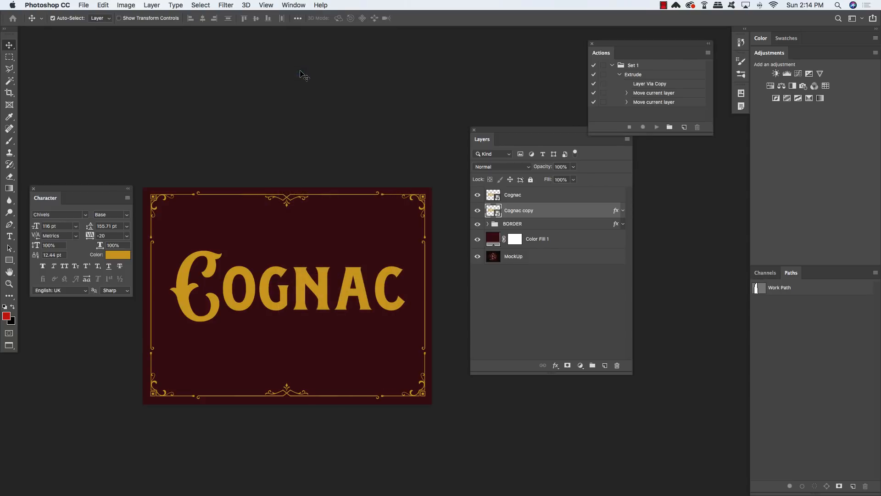
click(646, 75)
click(641, 65)
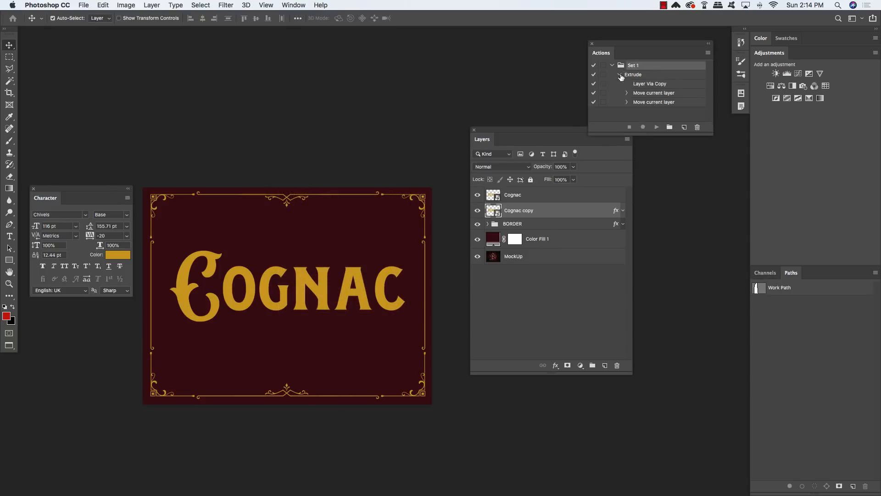
click(697, 127)
click(510, 170)
Stack the Actions panel directly above the Layers panel beside the label and widen it to match
drag(631, 45, 413, 47)
drag(521, 130, 541, 187)
drag(449, 47, 565, 77)
drag(612, 166, 646, 166)
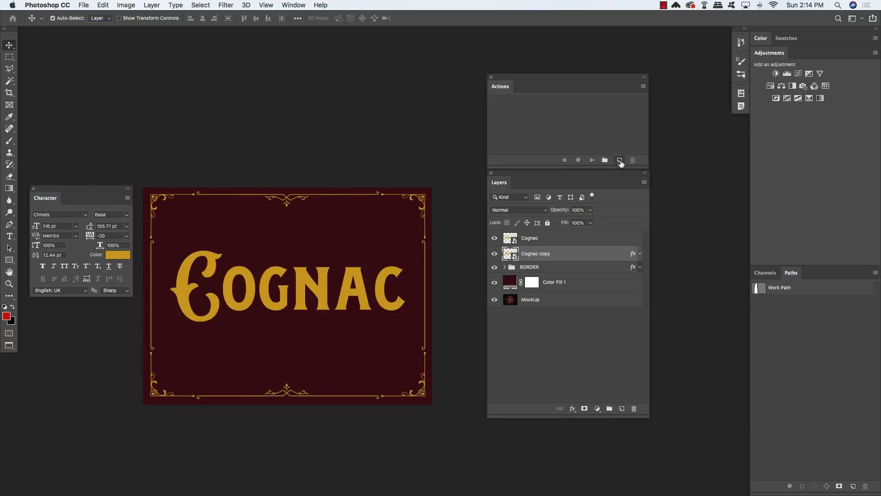
Create a new action named "Extrude" and start recording it
click(619, 161)
text(Extr)
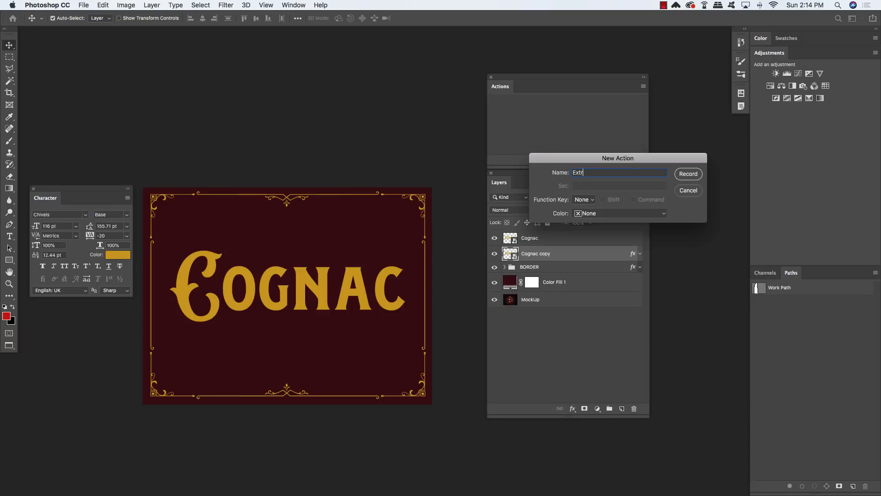
text(ude)
click(688, 174)
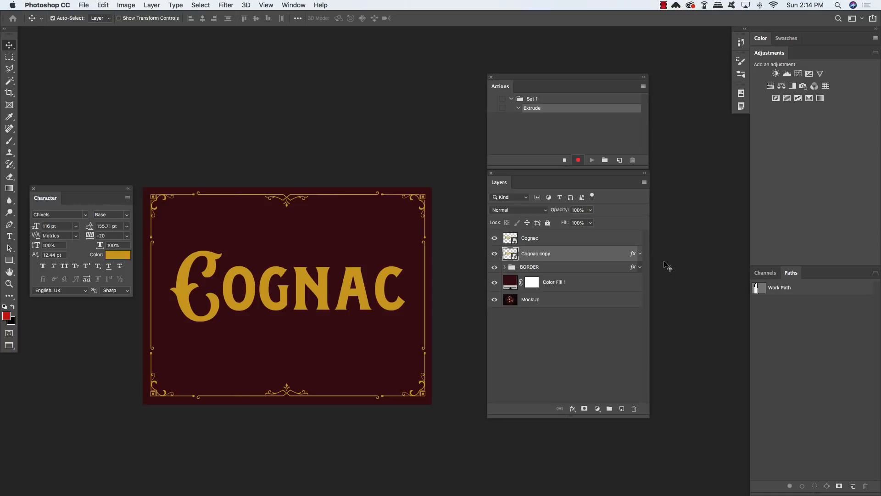
Record duplicating the Cognac copy layer, moving the duplicate one level down and nudging it slightly, and stop the recording
key(super+j)
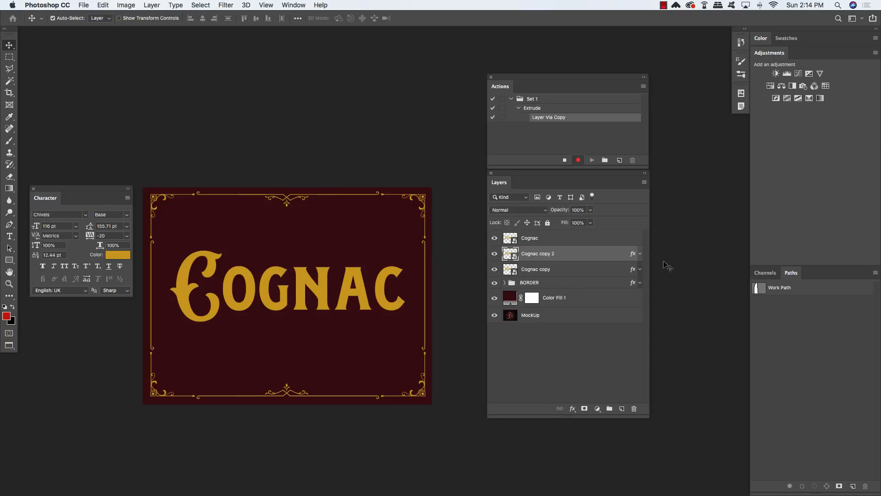
key(super+bracketleft)
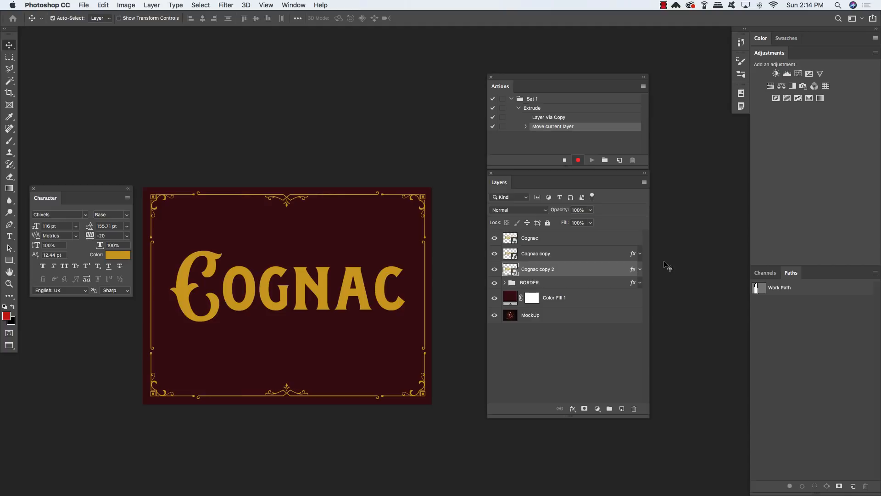
scroll(667, 266, up, 5)
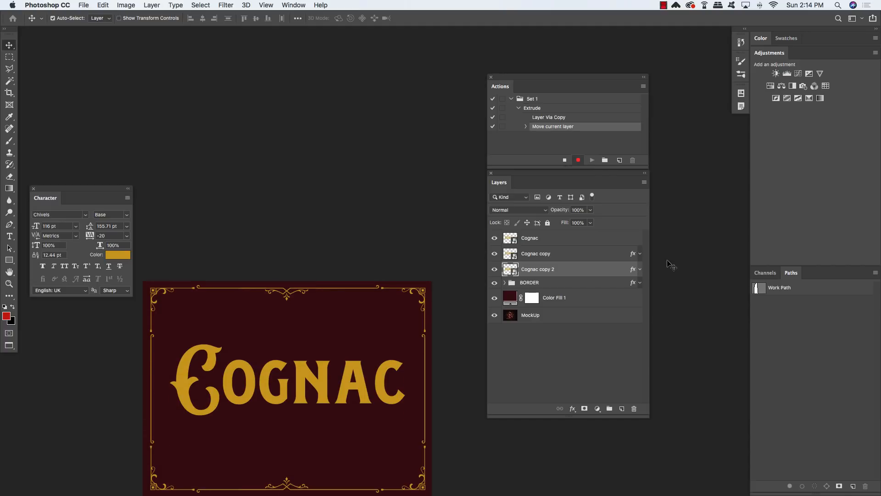
click(564, 160)
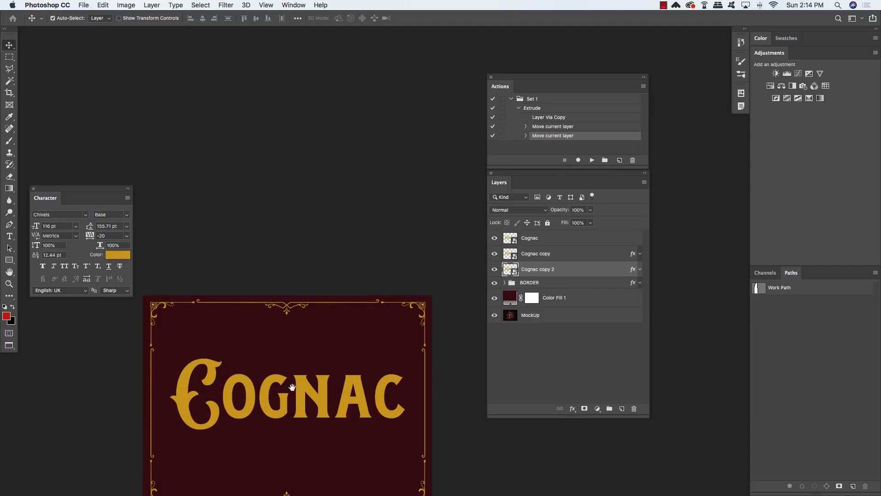
Play the Extrude action about nine times to build a stack of offset dark copies beneath the Cognac lettering
scroll(291, 387, down, 5)
scroll(291, 386, left, 1)
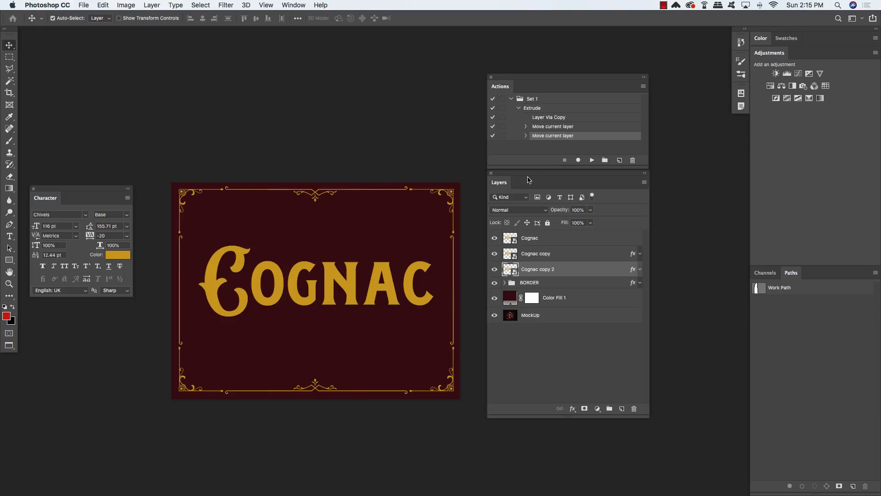
click(527, 109)
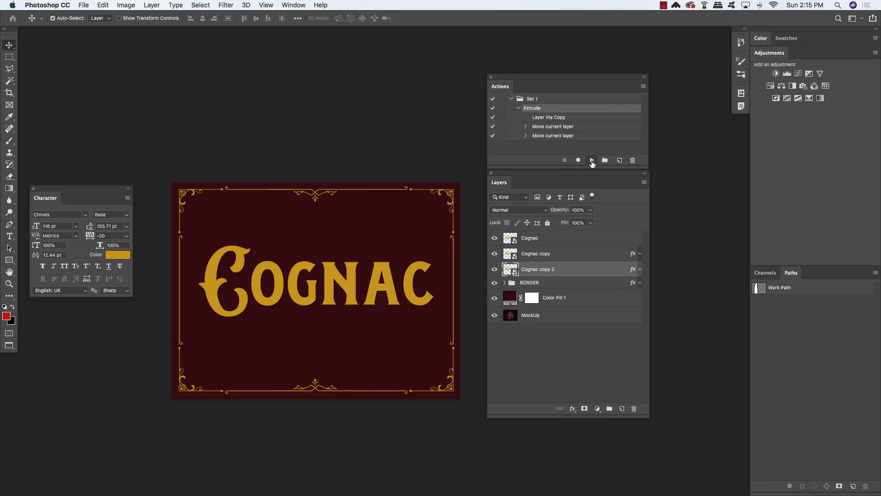
click(592, 160)
click(591, 161)
click(591, 160)
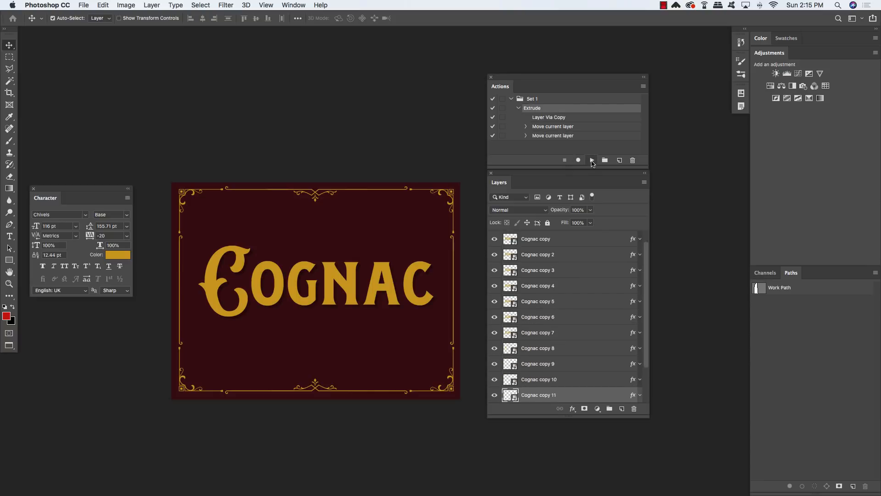
Play the Extrude action about twenty more times to deepen the offset extrusion behind the Cognac lettering
click(592, 161)
click(591, 160)
click(591, 160)
click(591, 161)
click(591, 160)
click(592, 161)
click(592, 160)
click(591, 160)
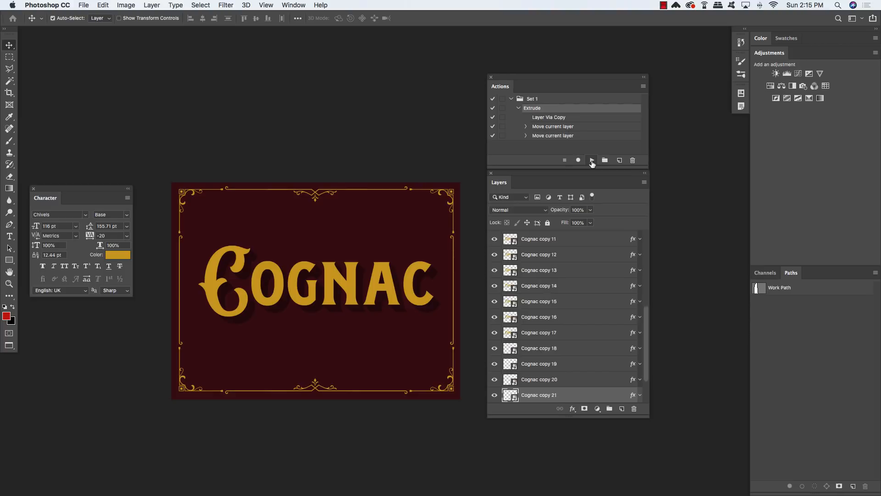
click(591, 160)
click(591, 161)
click(592, 161)
click(592, 160)
click(591, 161)
click(591, 161)
click(591, 161)
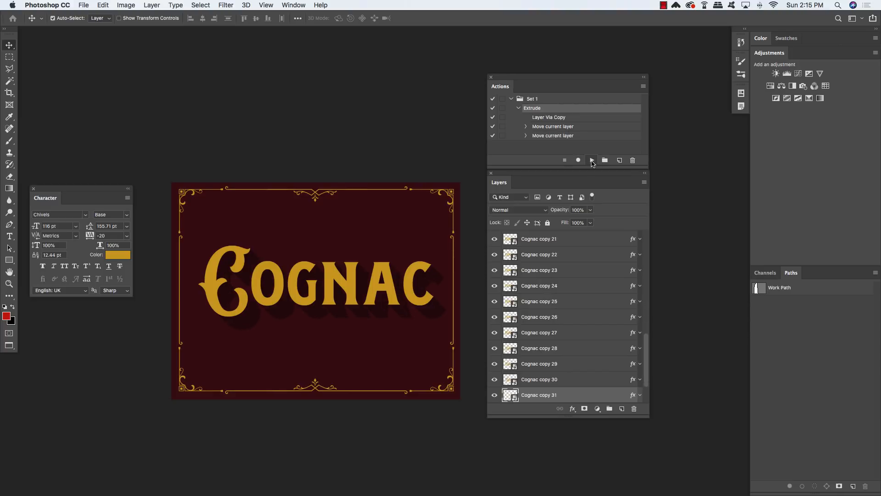
click(592, 160)
click(591, 161)
click(591, 160)
Group all the Cognac copy layers under the name EXTRUDED and close the Actions panel
scroll(647, 381, down, 1)
drag(647, 382, 644, 276)
shift+click(575, 256)
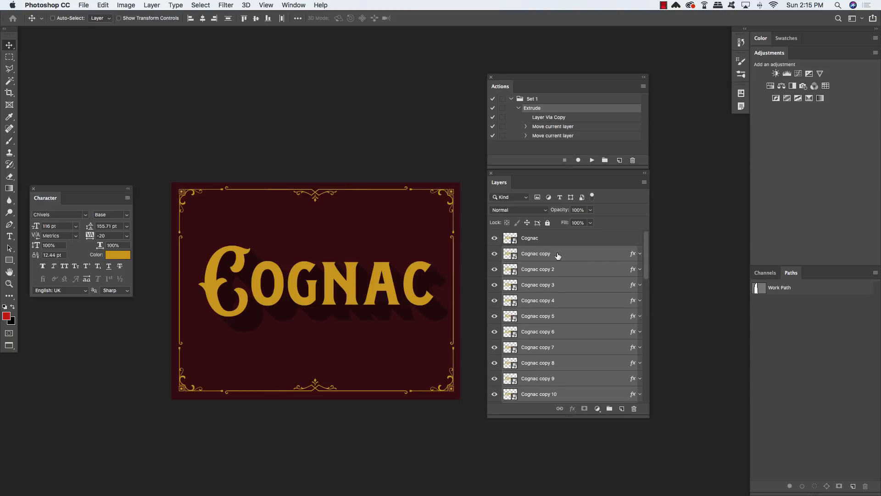
key(super+g)
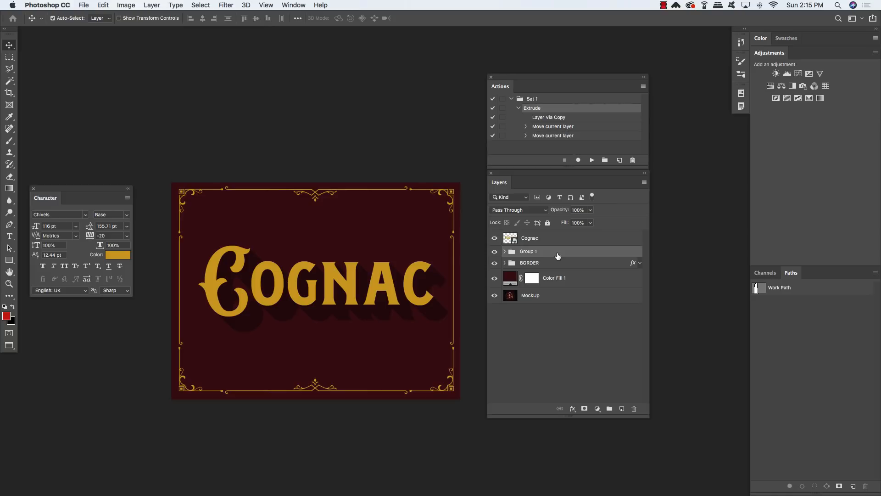
double_click(528, 252)
text(EXTRUDED)
key(Return)
click(491, 77)
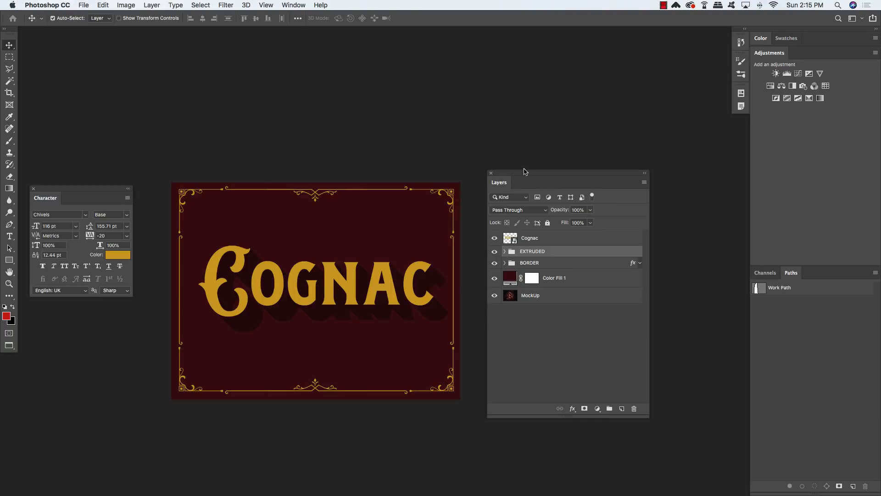
drag(526, 172, 525, 171)
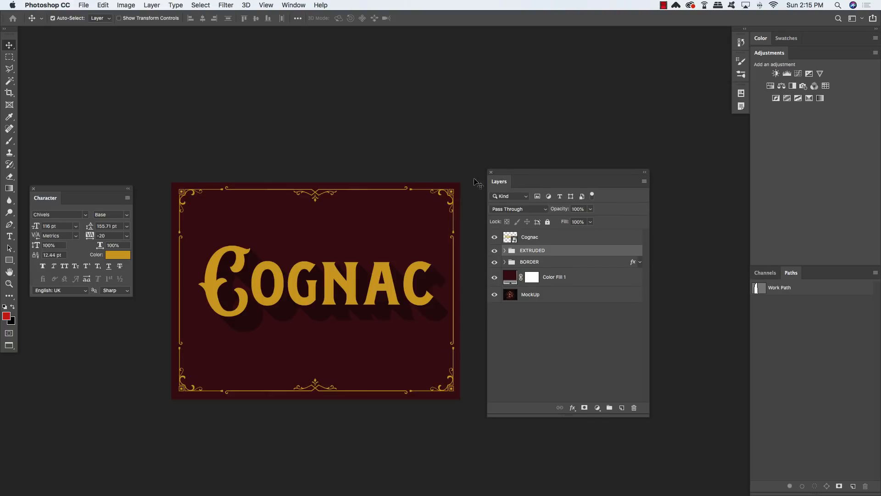
Add an outside stroke in the dark maroon 250408 to the EXTRUDED group
double_click(638, 252)
drag(264, 123, 370, 142)
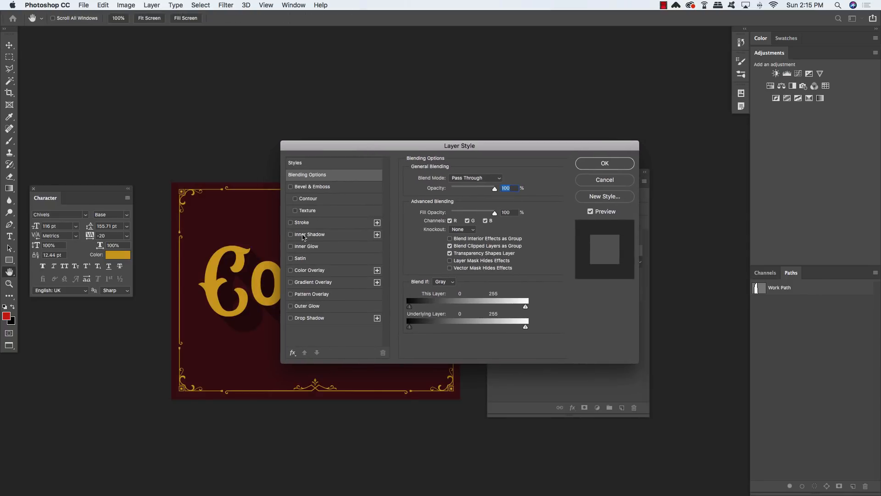
click(299, 223)
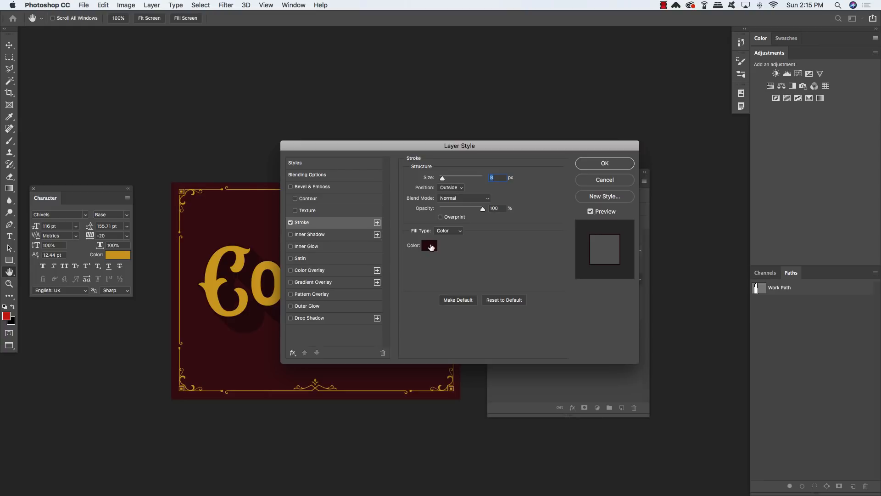
click(432, 246)
drag(354, 178, 447, 141)
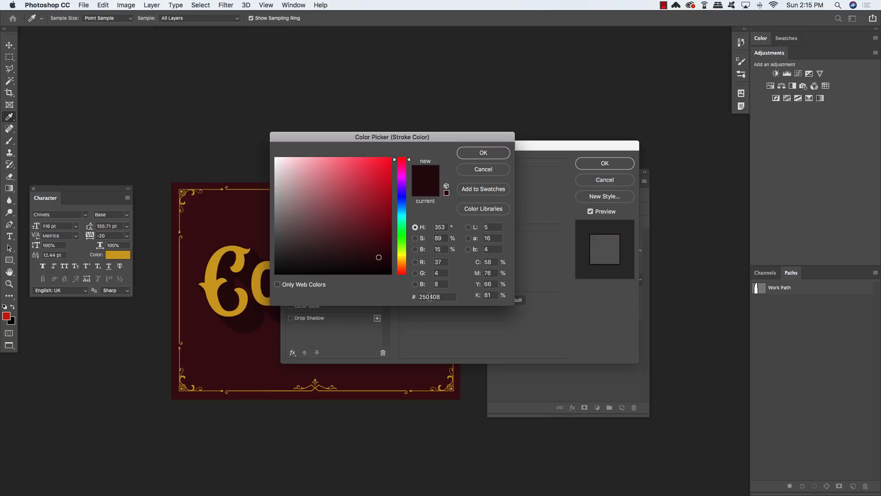
click(481, 153)
click(618, 163)
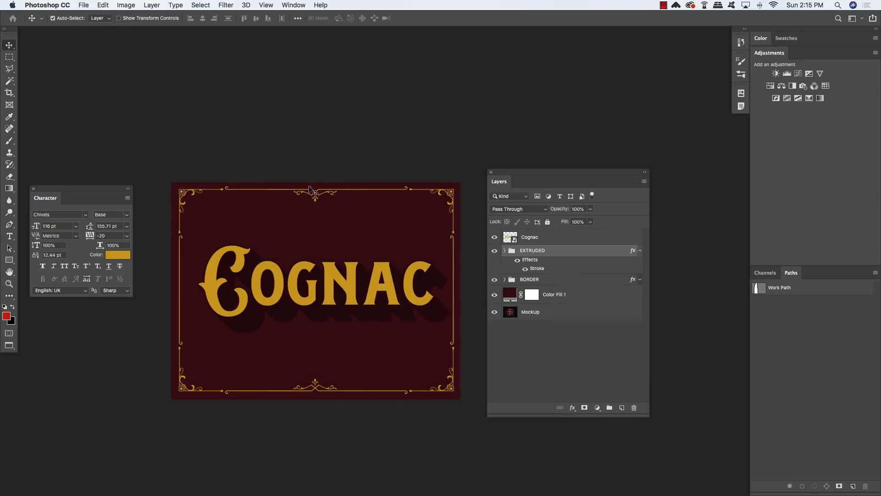
Close the Character panel, then move the Layers panel clear of the enlarged label with the Cognac layer selected
key(super+plus)
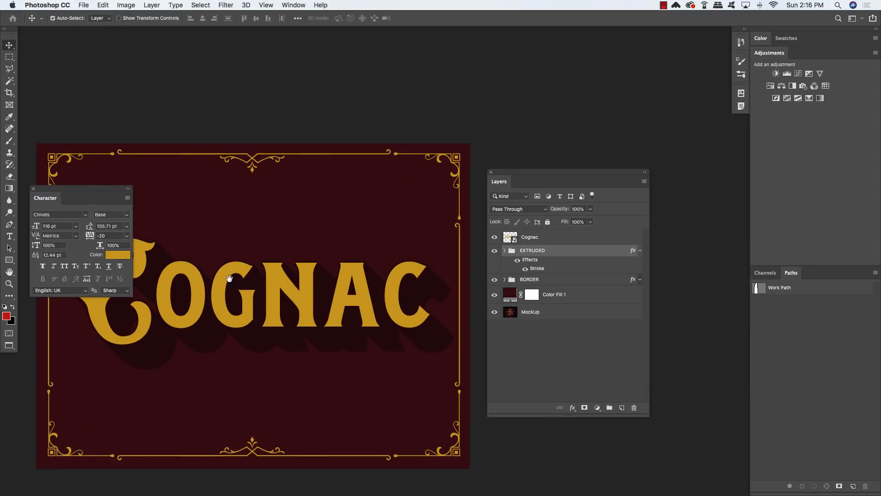
drag(230, 279, 278, 273)
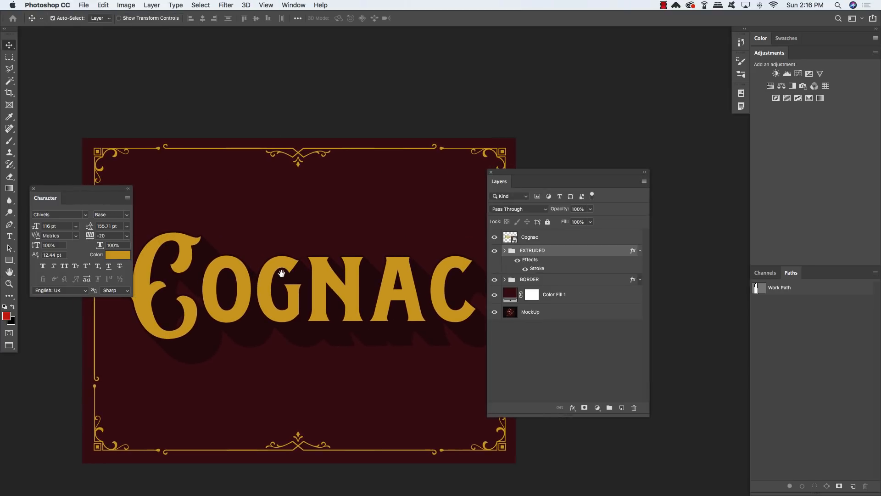
click(33, 189)
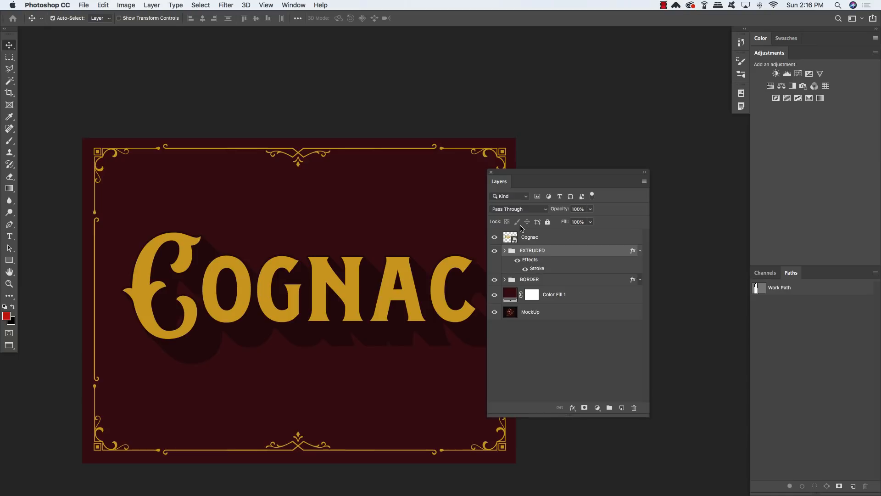
click(640, 250)
click(599, 240)
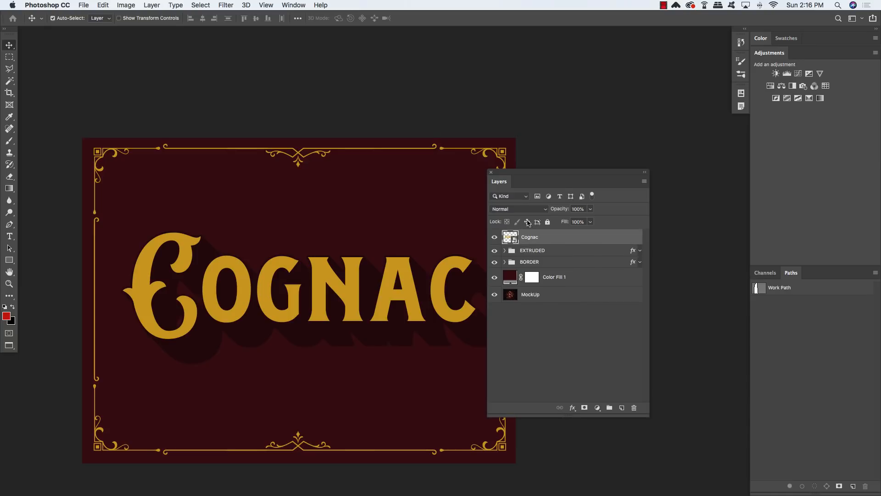
drag(564, 171, 620, 141)
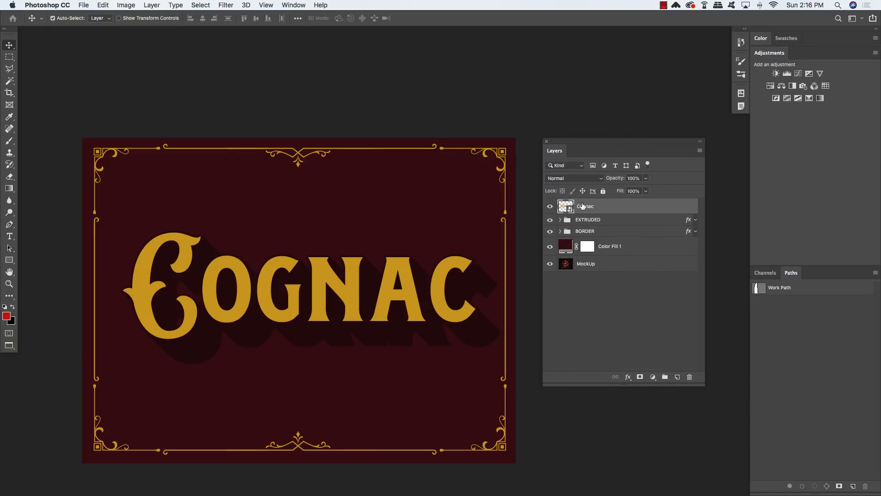
Add a Bevel & Emboss to the Cognac layer as an Inner Bevel, Chisel Hard, depth 969%, direction Up, size 250 px
click(550, 207)
click(550, 207)
double_click(693, 209)
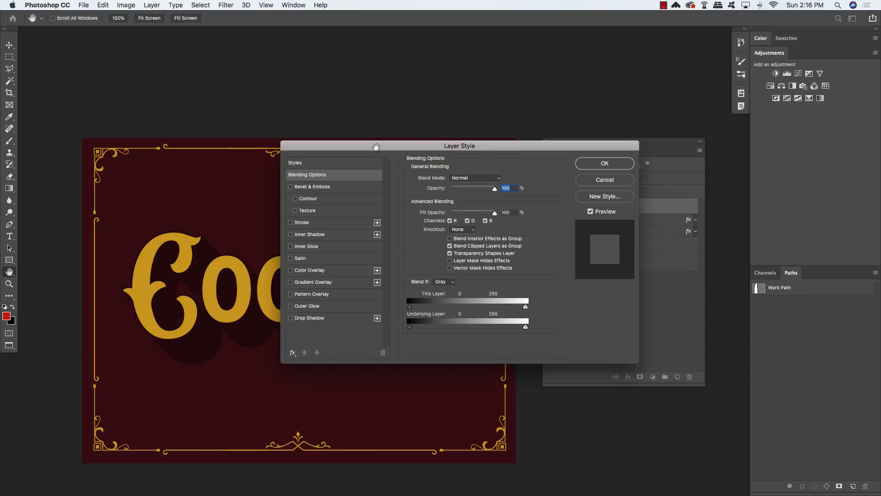
drag(375, 150, 223, 168)
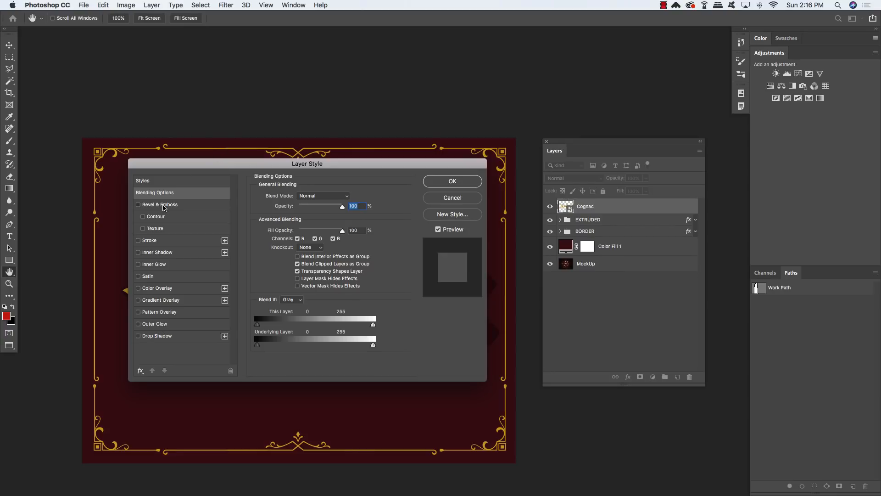
click(160, 206)
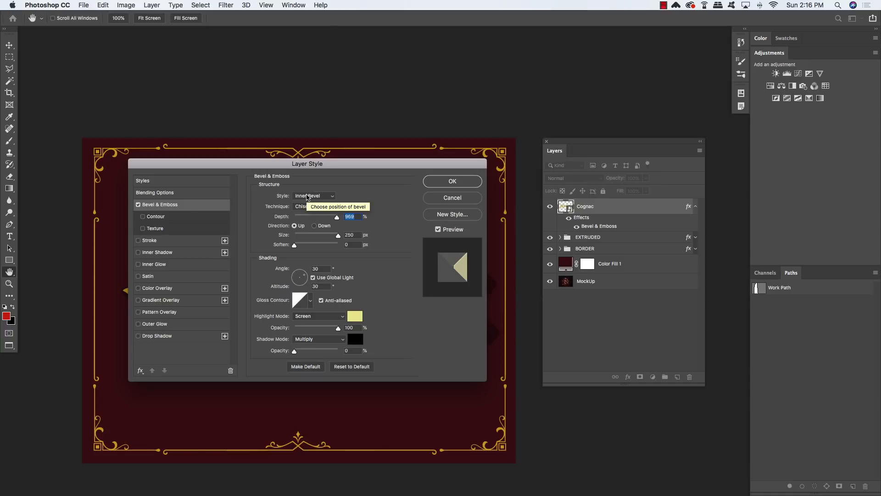
click(317, 196)
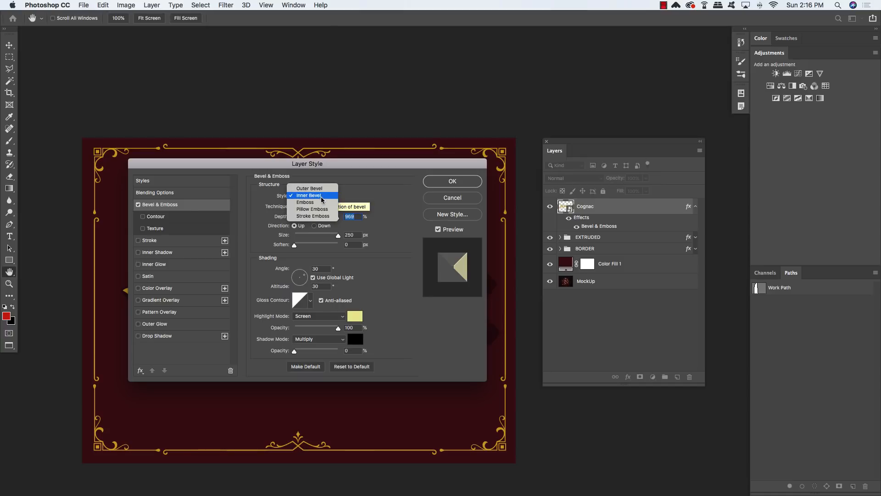
click(322, 196)
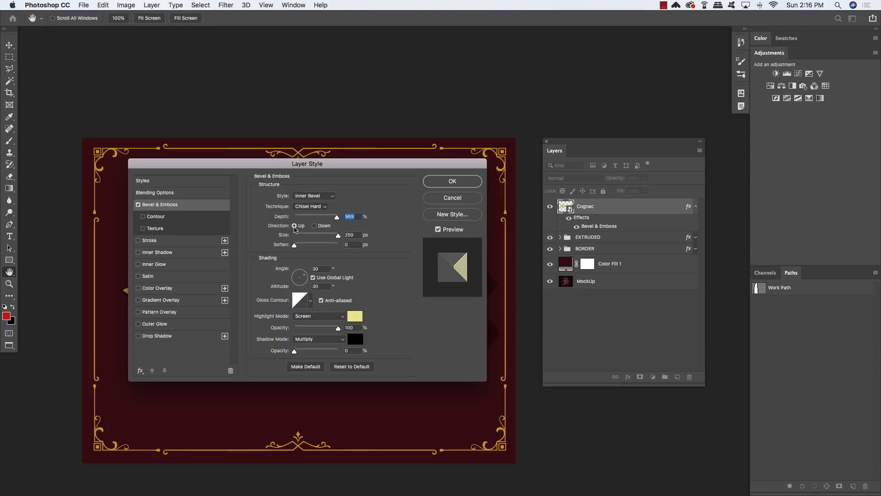
click(339, 237)
Use eae994 as the bevel's highlight colour with 0% shadow opacity and apply the layer style
click(355, 316)
drag(354, 144, 288, 197)
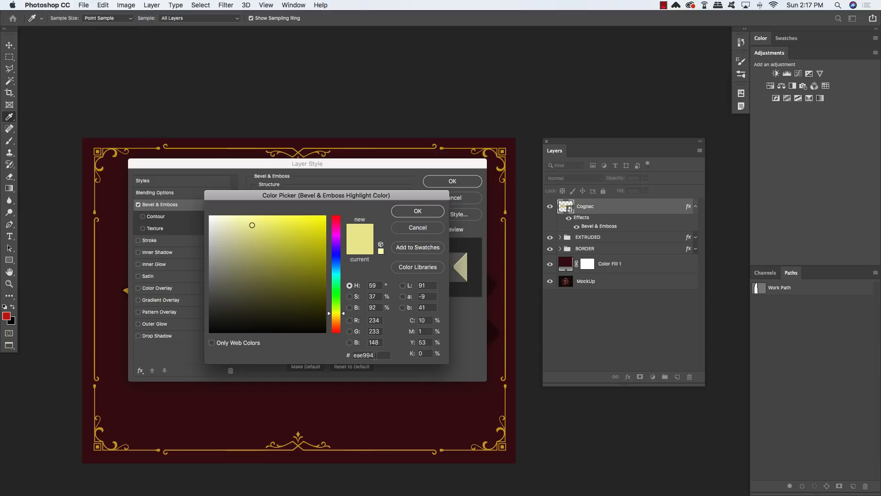
click(415, 211)
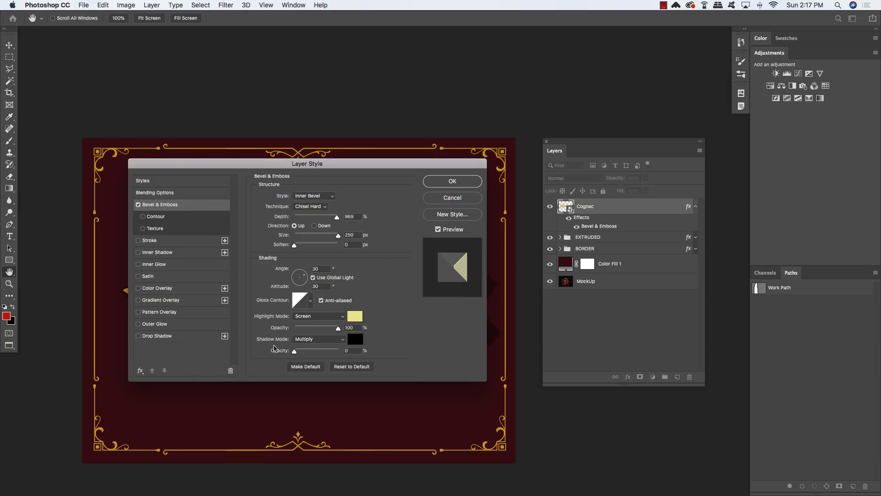
click(268, 351)
click(453, 181)
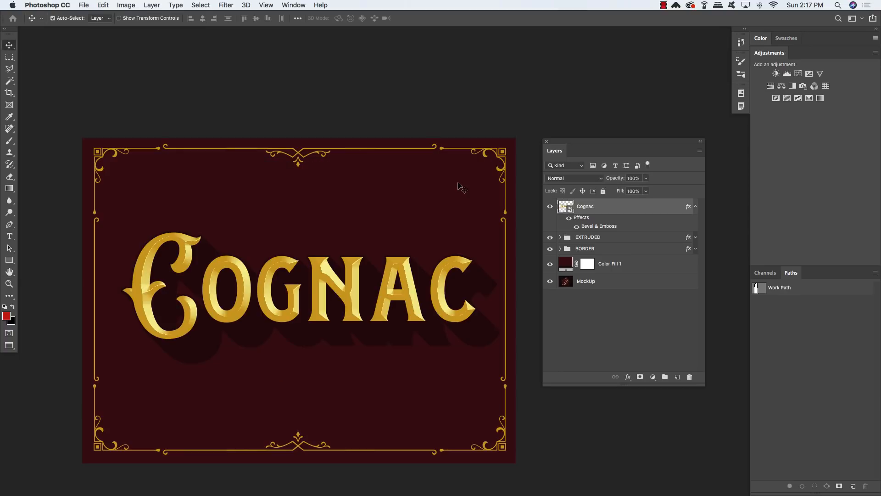
click(696, 206)
drag(597, 144, 588, 168)
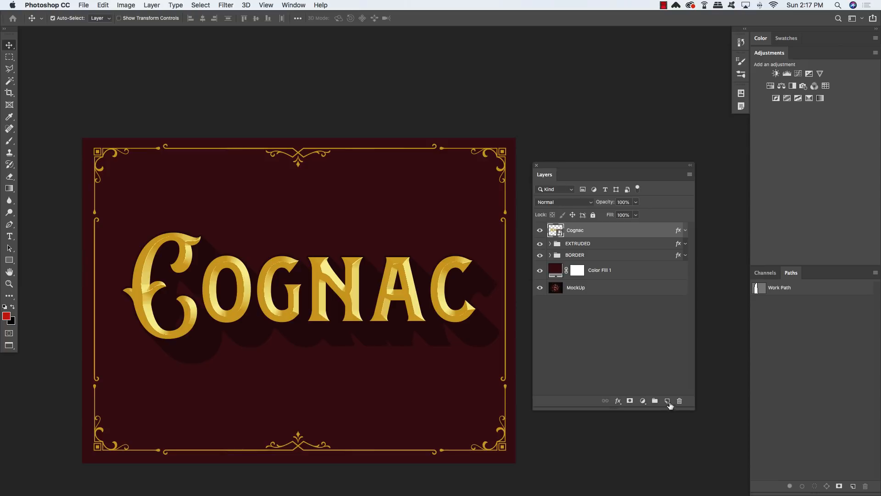
Add two new layers and write AGED IN OAK BARRELS below the Cognac lettering in Acumin Variable Concept ExtraCondensed Bold
click(667, 400)
click(668, 400)
key(t)
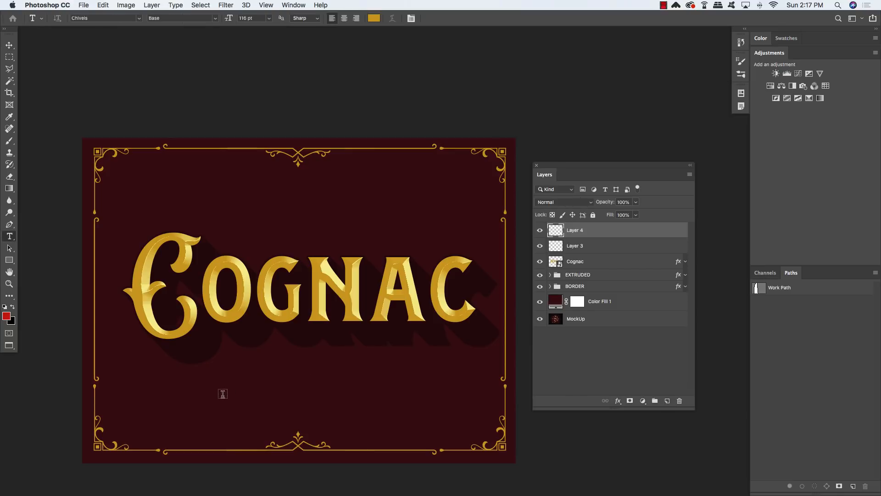
click(200, 396)
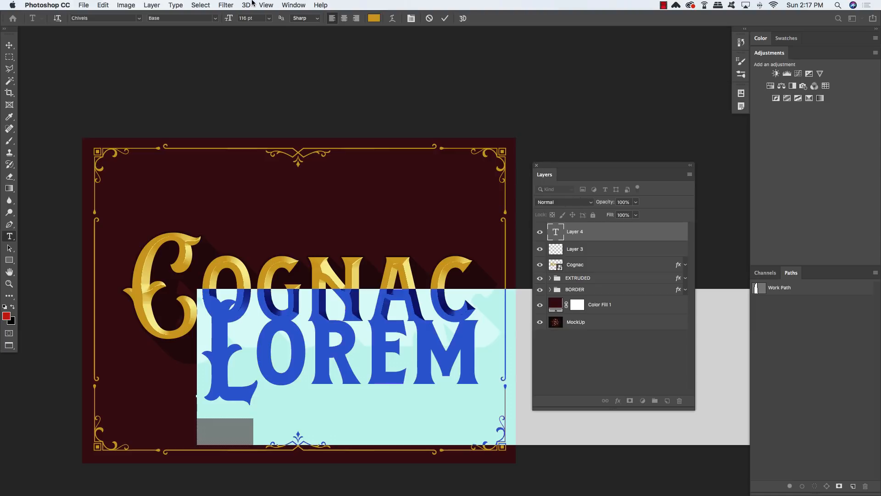
click(128, 18)
click(137, 55)
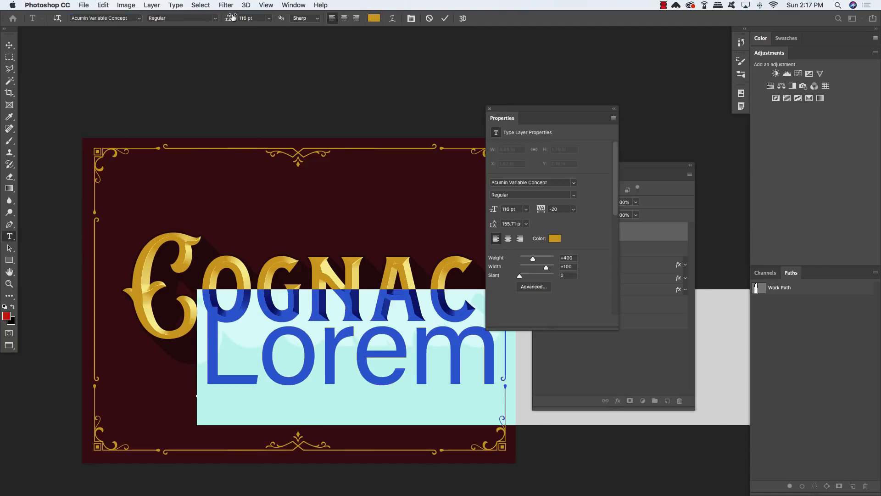
click(216, 20)
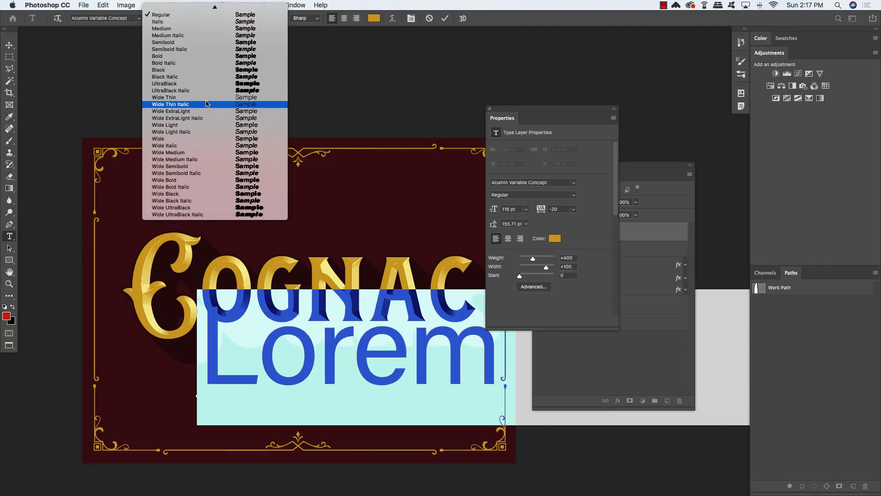
mouse_move(186, 2)
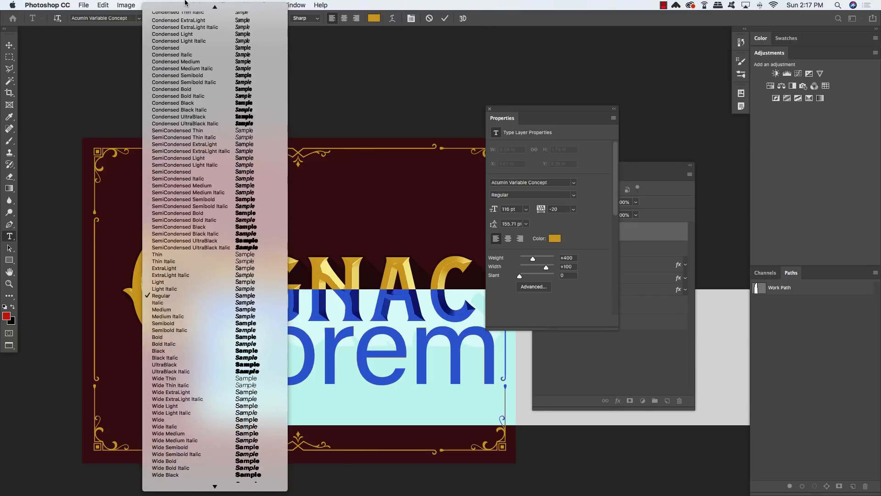
click(184, 92)
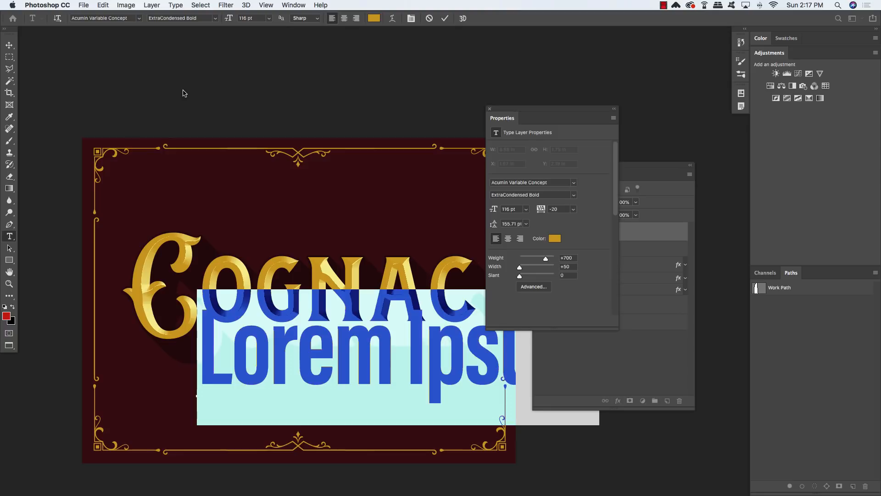
text(AGED )
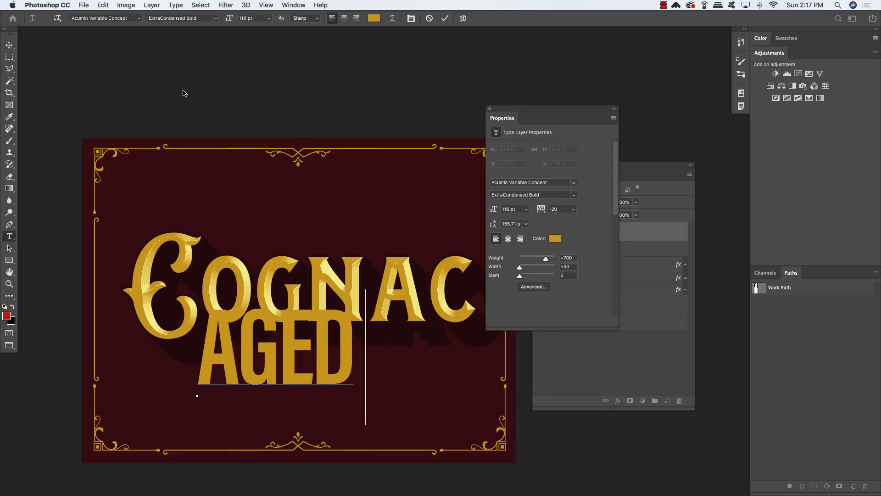
text(IN OA)
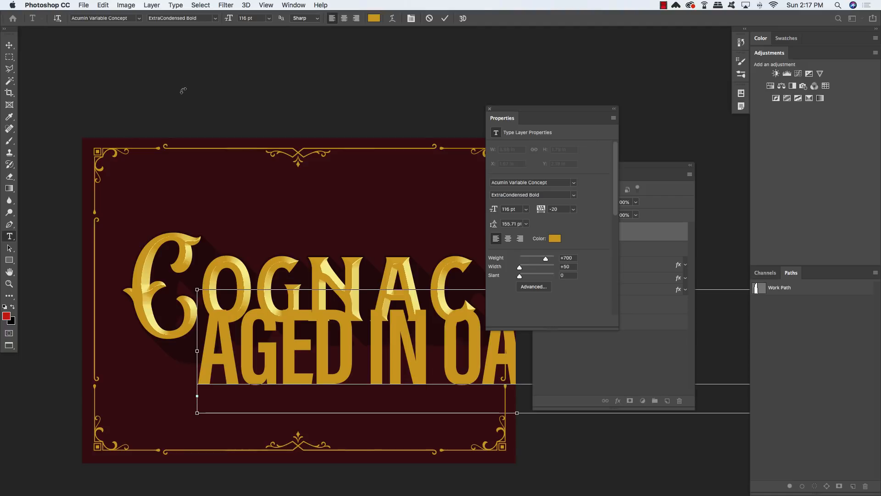
Set the AGED IN OAK BARRELS text to 15 pt with a tracking of 425 and commit it
key(super+a)
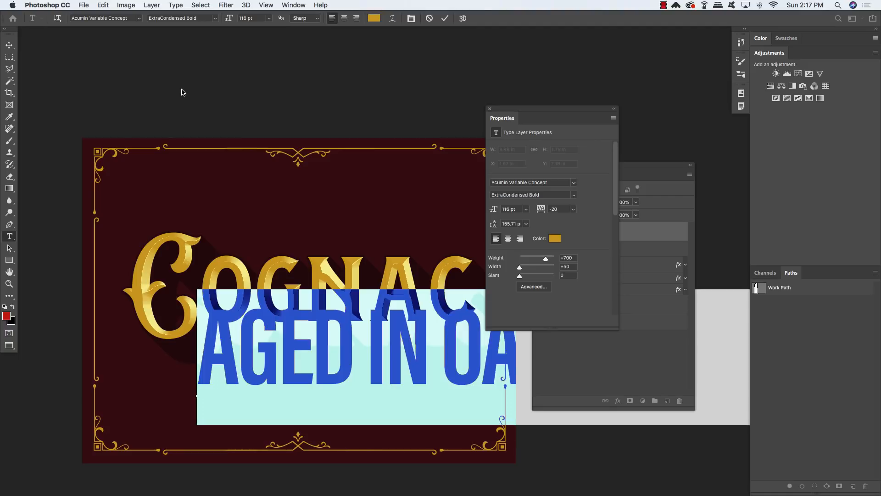
click(247, 18)
text(15)
key(Return)
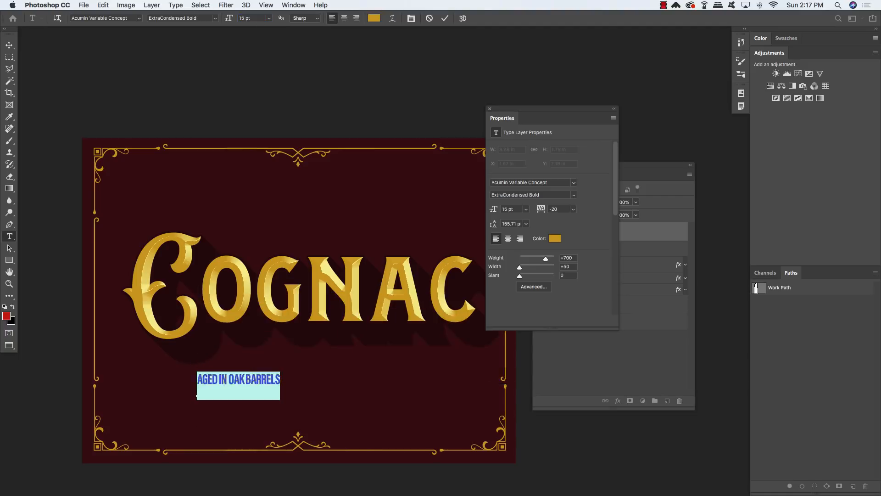
click(561, 209)
text(425)
key(Return)
click(10, 46)
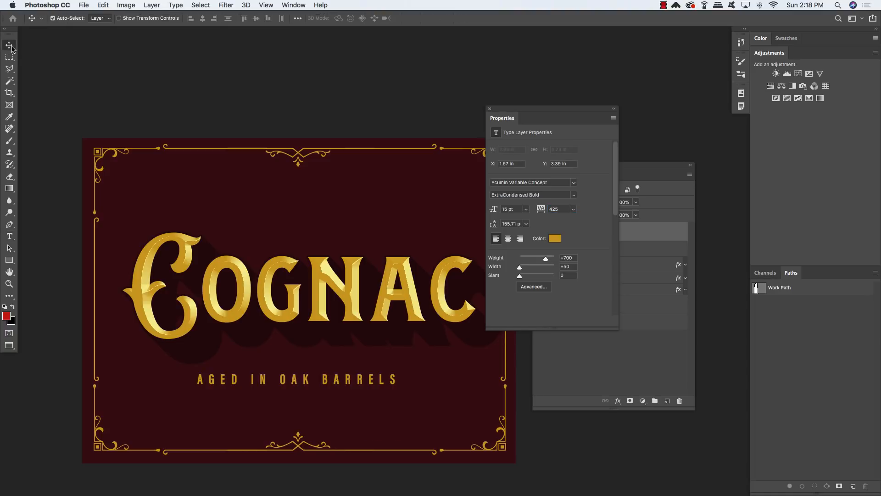
Nudge the AGED IN OAK BARRELS text to X 1.8 in, Y 3.55 in, and dock the floating Properties beside Adjustments
key(Right)
key(Right)
key(Down)
key(Down)
key(Down)
key(Down)
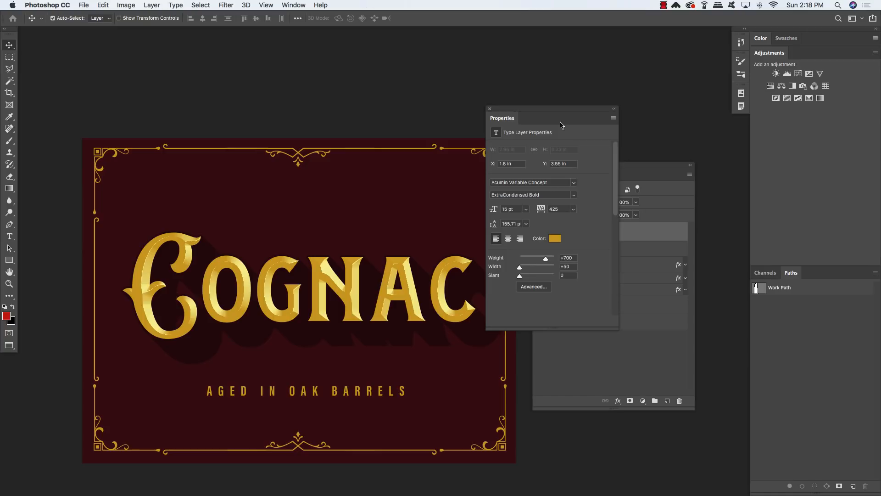
drag(539, 116, 802, 55)
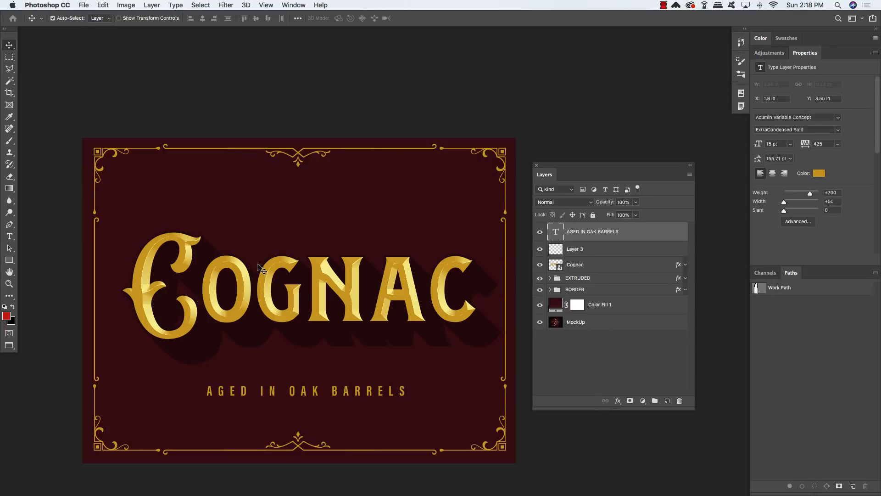
Draw an unfilled rectangle about 923 by 100 px around AGED IN OAK BARRELS, with a 4 px stroke in CE9f20
key(u)
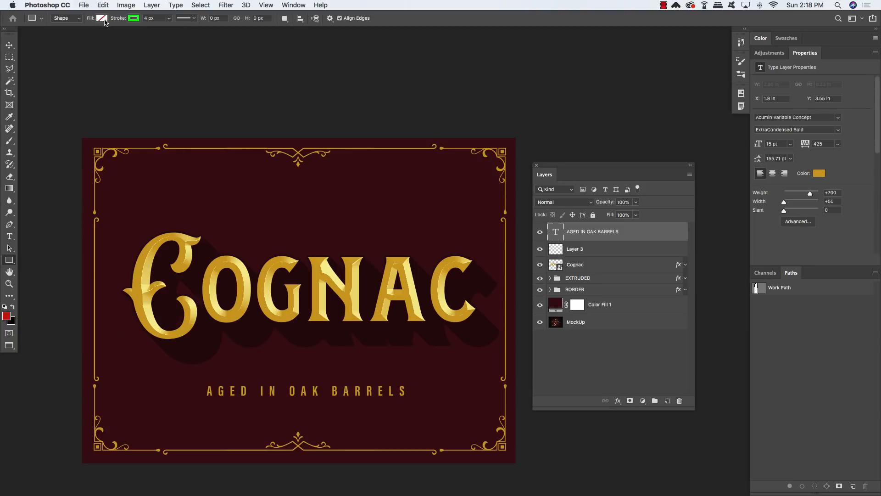
click(134, 19)
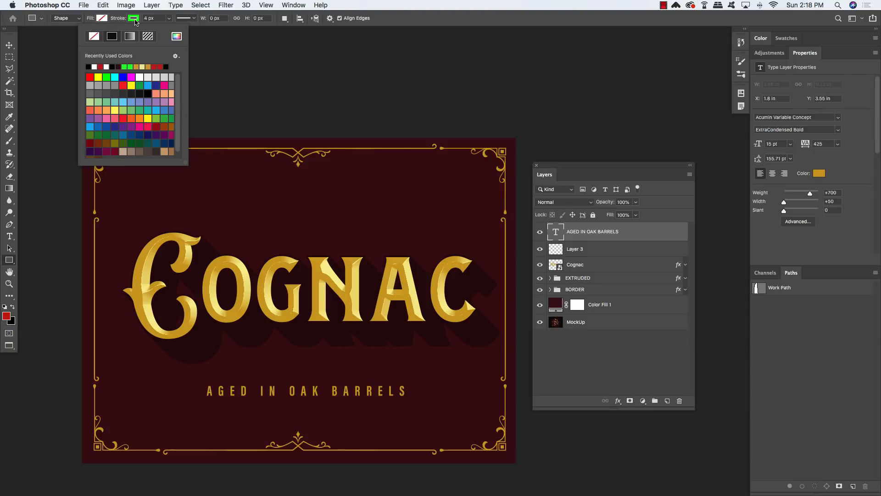
click(176, 36)
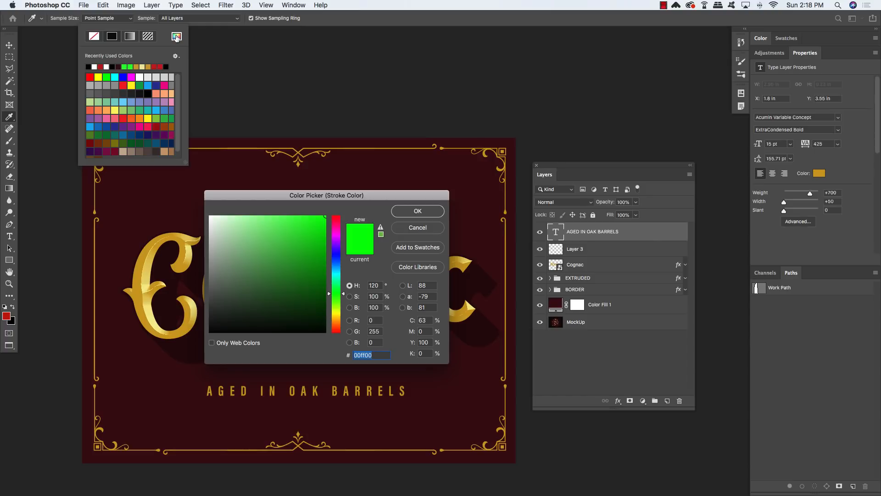
text(C)
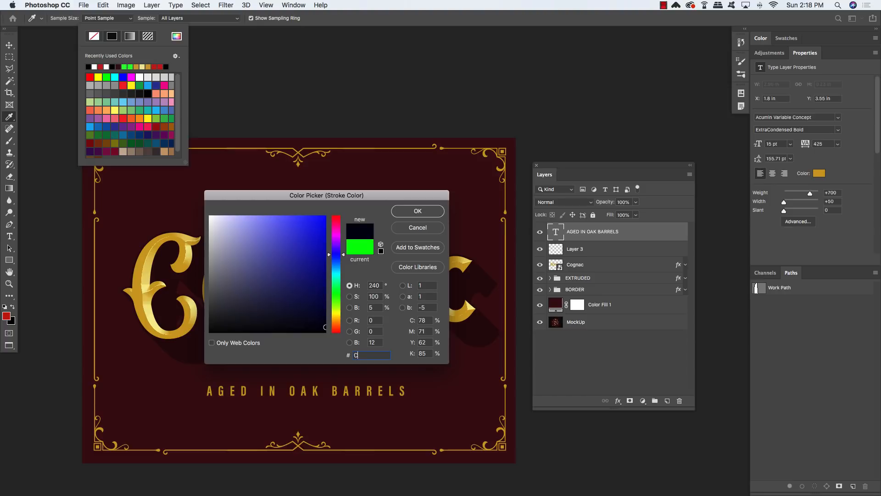
text(E9f20)
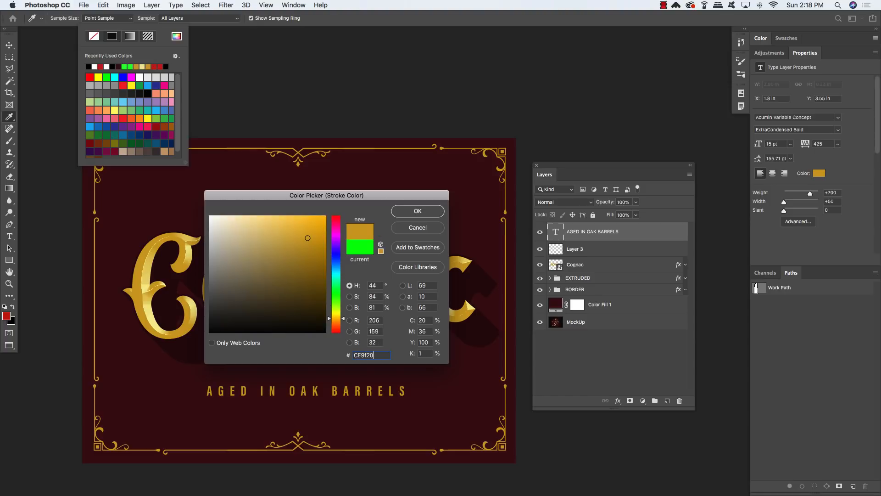
click(425, 219)
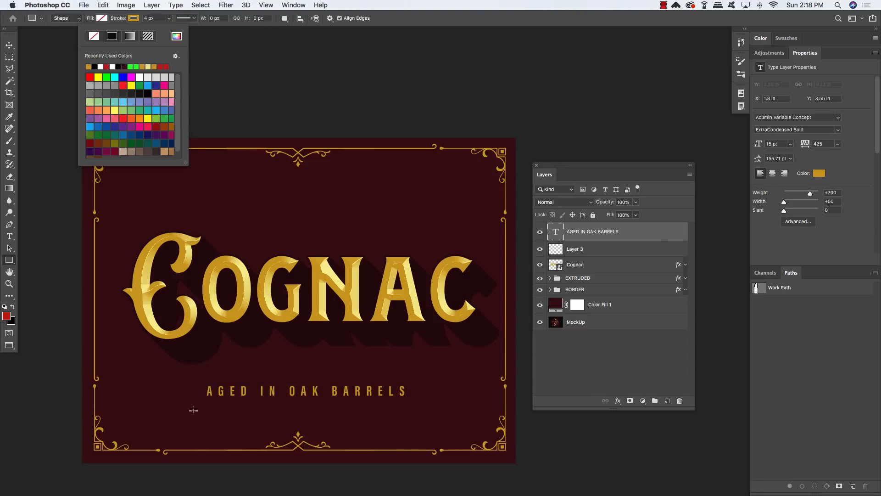
drag(200, 380, 413, 402)
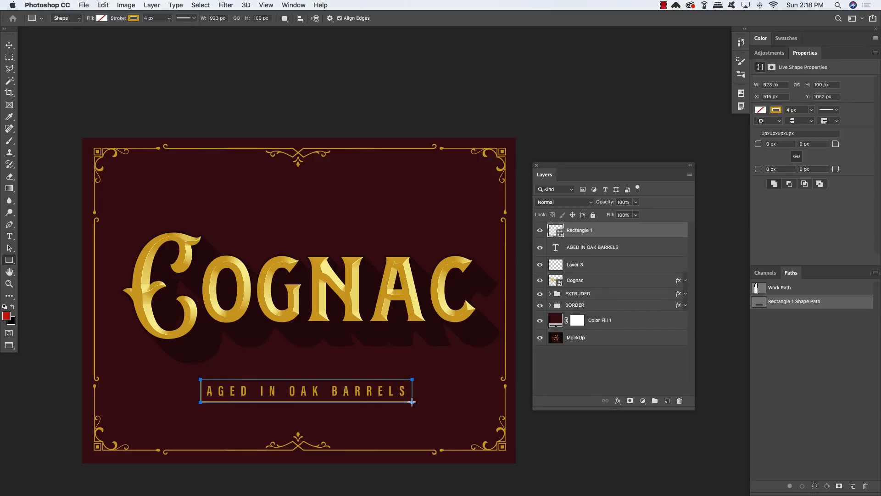
Group the rectangle with the AGED IN OAK BARRELS text layer and name the group SUBHEAD
click(10, 46)
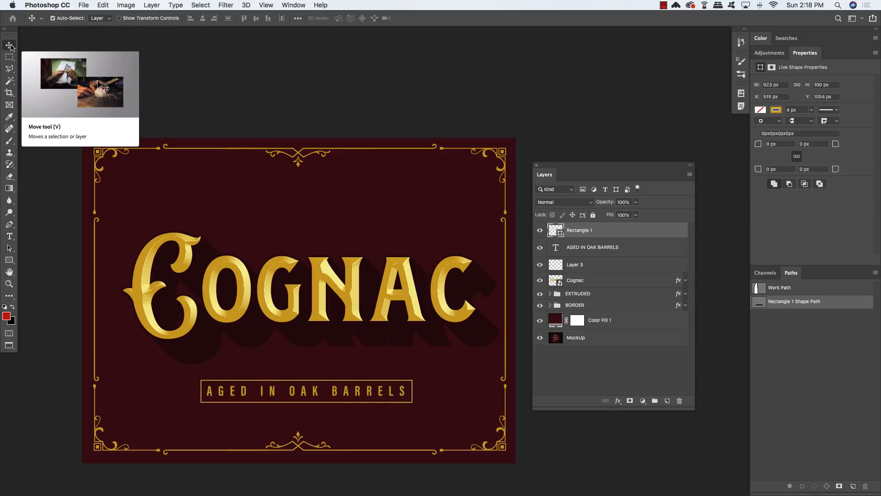
shift+click(661, 250)
key(super+g)
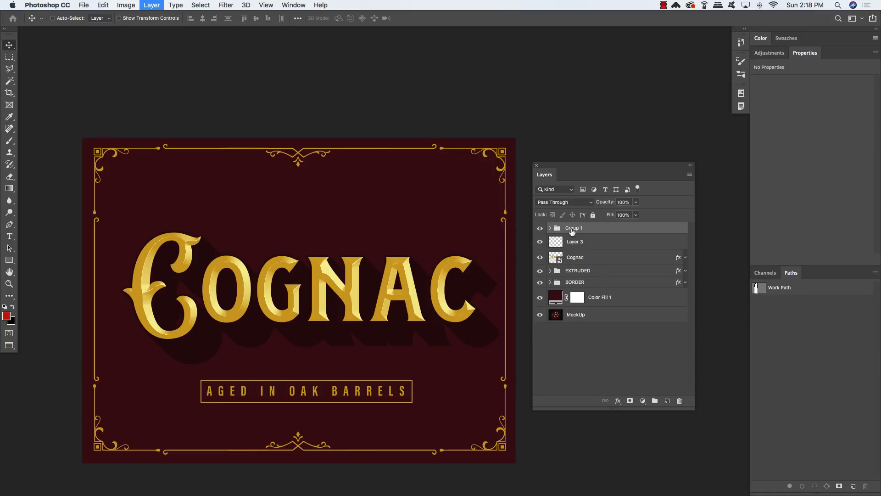
double_click(571, 229)
text(SUBHEAD)
key(Return)
Group the Cognac layer with the EXTRUDED group and name the new group COGNAC
click(615, 258)
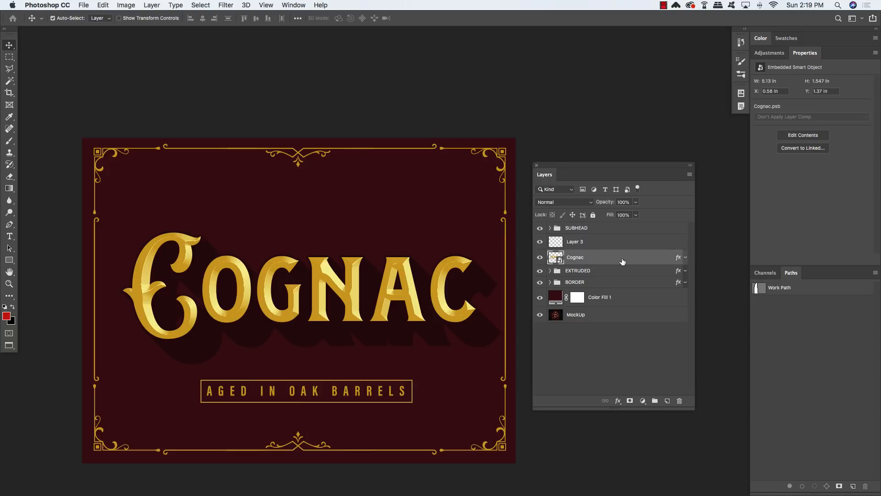
shift+click(617, 274)
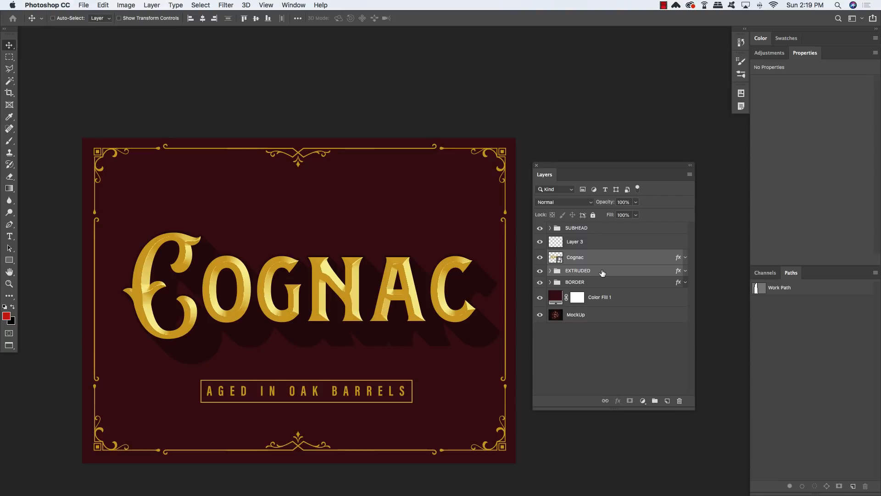
key(super+g)
double_click(573, 256)
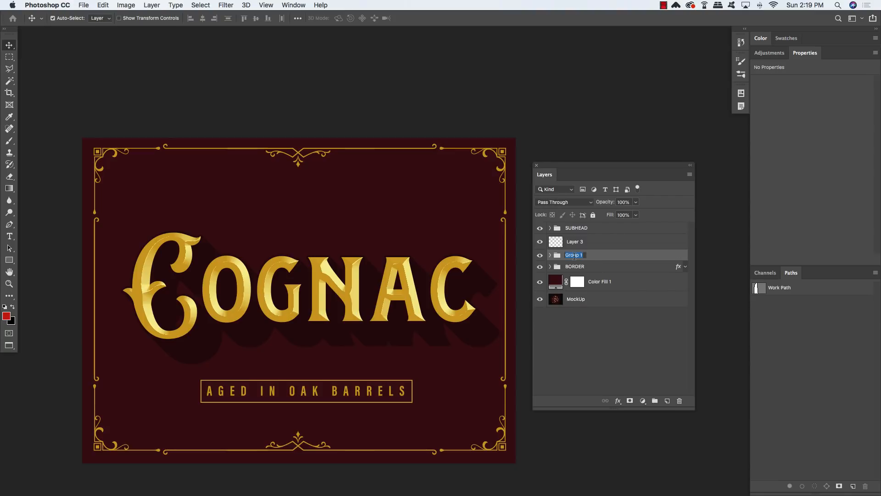
text(COGNAC)
key(Return)
Use the empty Layer 3 to write BRASSERIE above the Cognac lettering
click(582, 243)
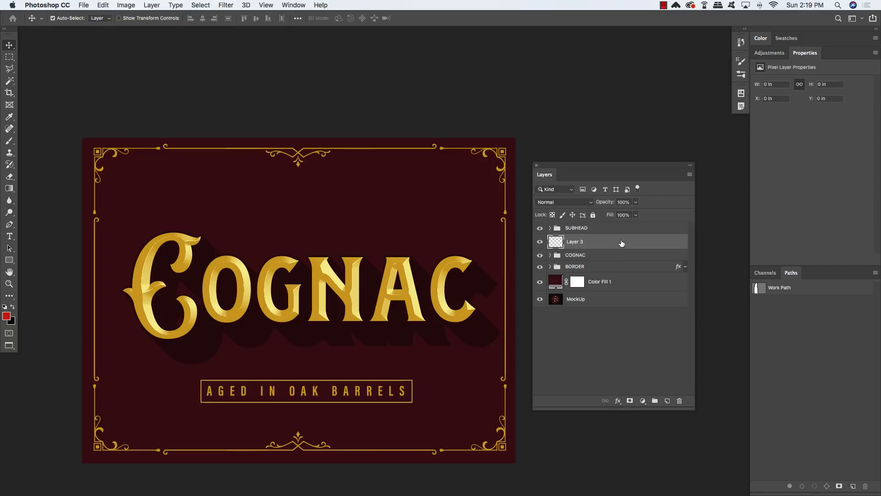
key(t)
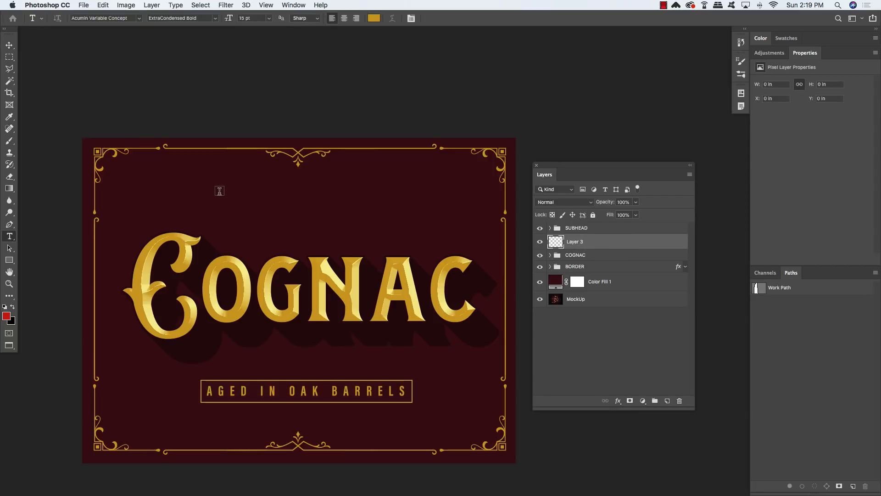
click(220, 191)
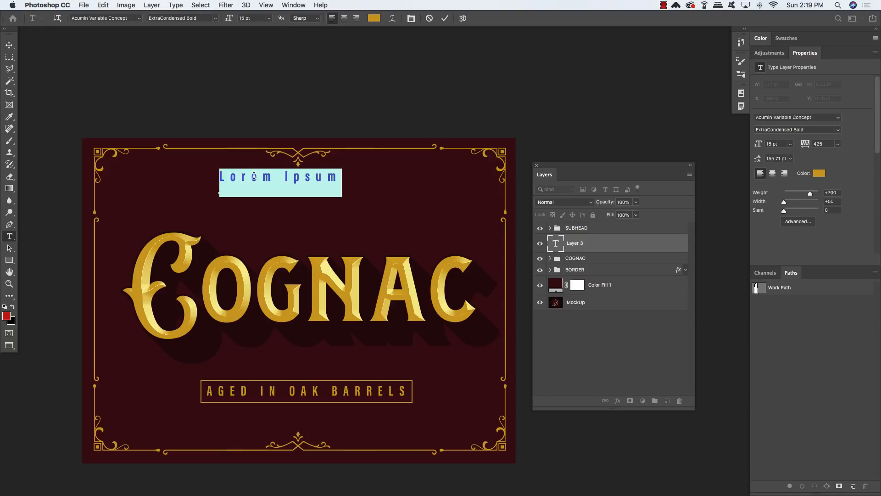
text(BRASSERIE)
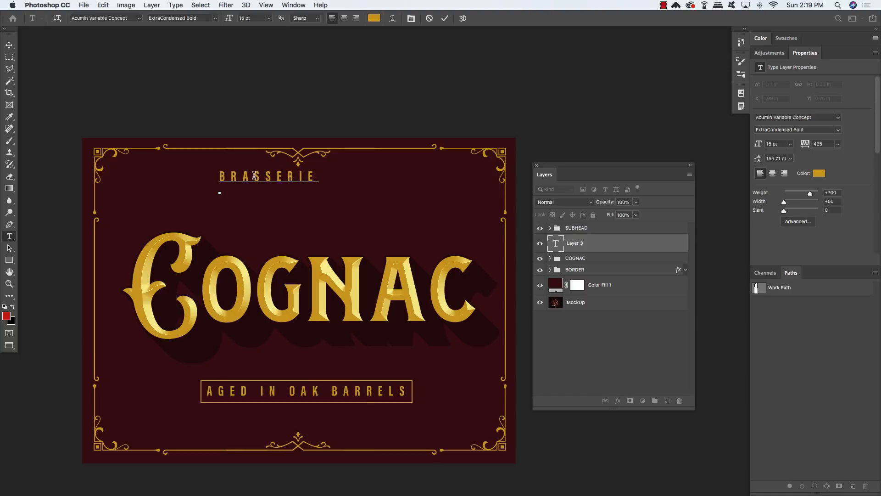
Set the BRASSERIE text to 38 pt with a tracking of 180
drag(319, 176, 219, 174)
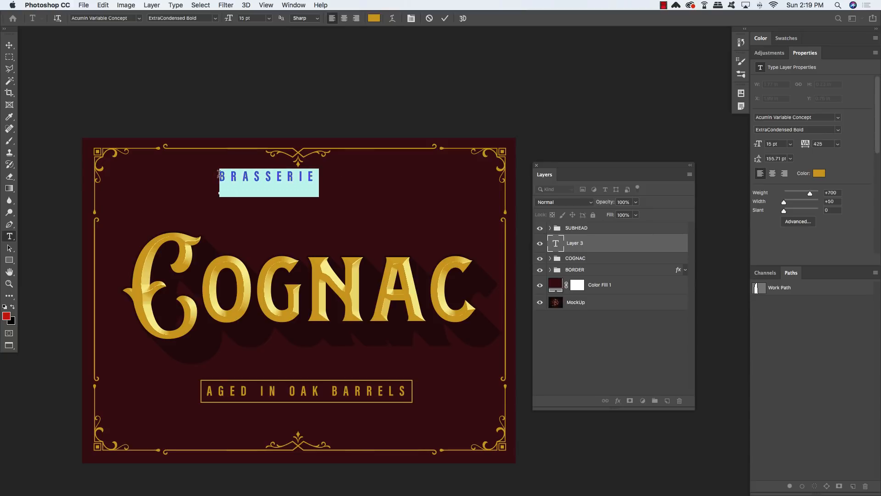
click(248, 18)
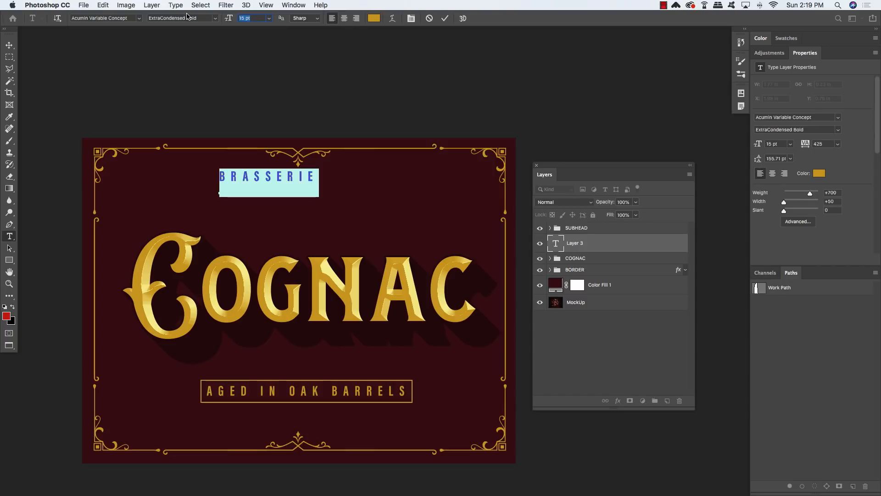
text(38)
key(Return)
drag(828, 143, 779, 140)
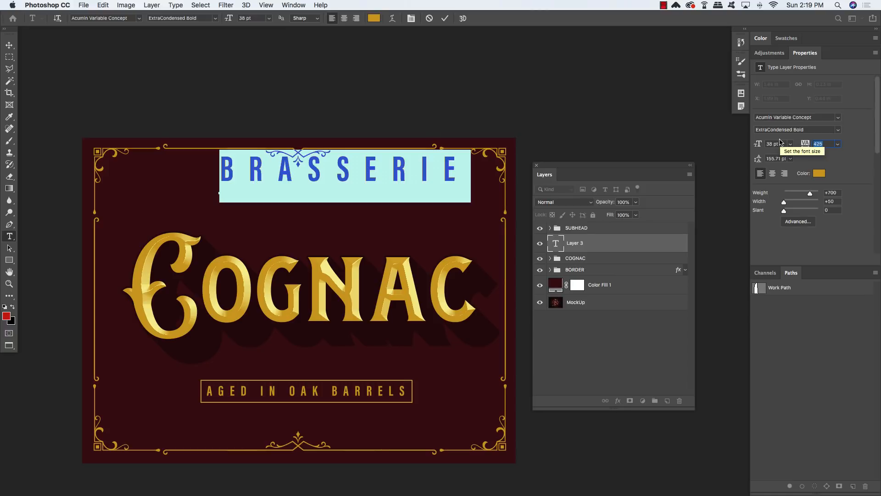
text(180)
key(Return)
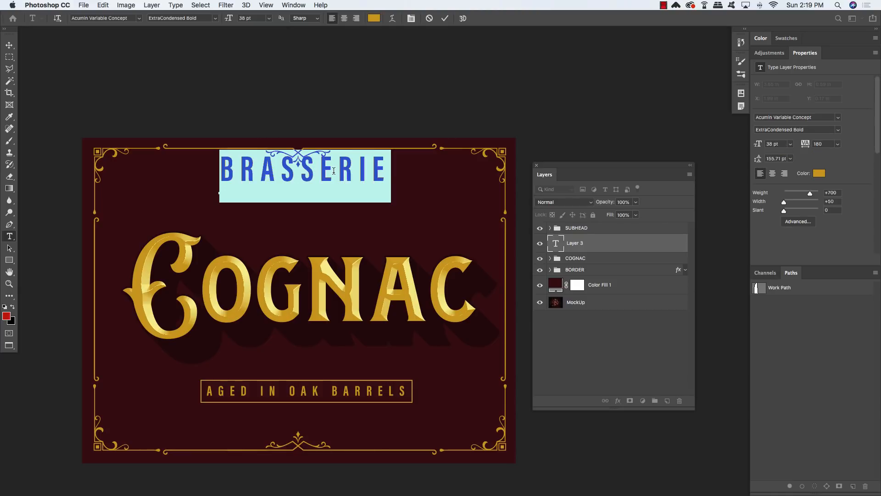
Warp the BRASSERIE text with a horizontal Arc style and a 31% bend
click(393, 20)
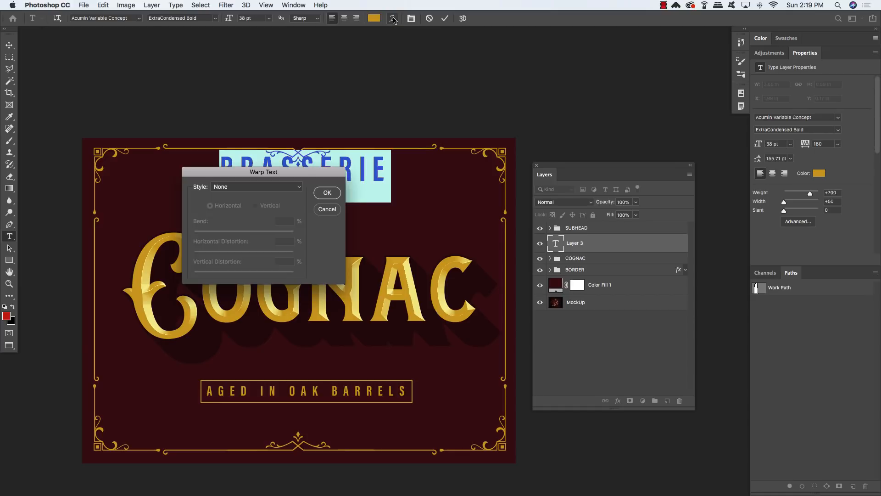
click(232, 191)
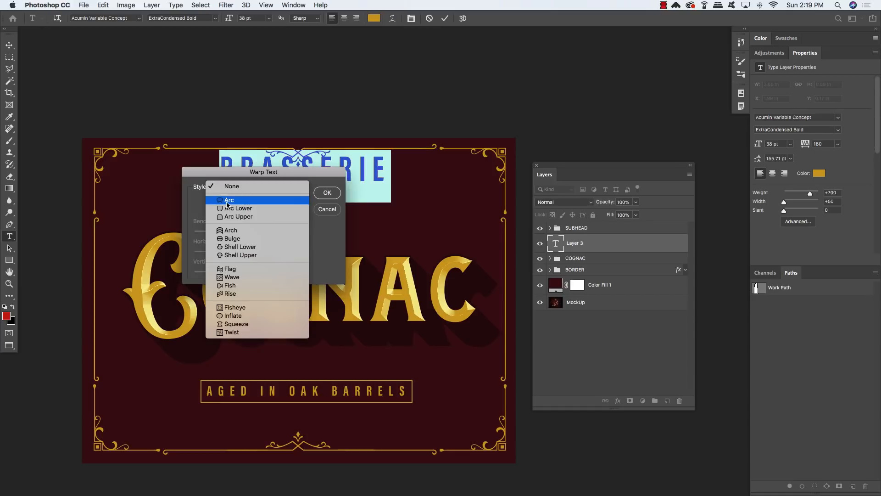
click(245, 200)
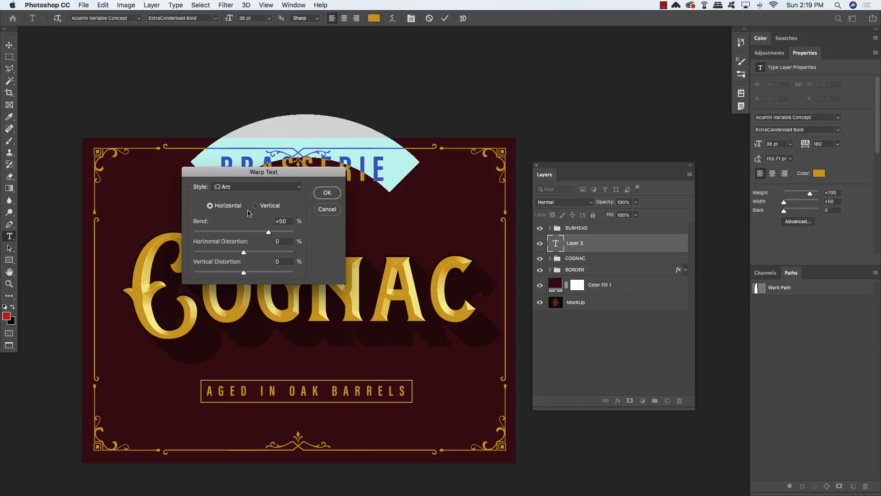
double_click(281, 221)
text(31)
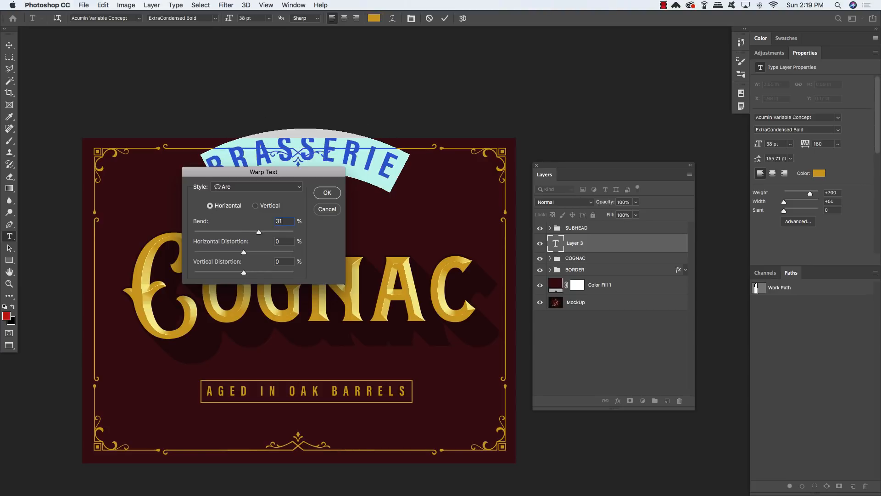
key(Return)
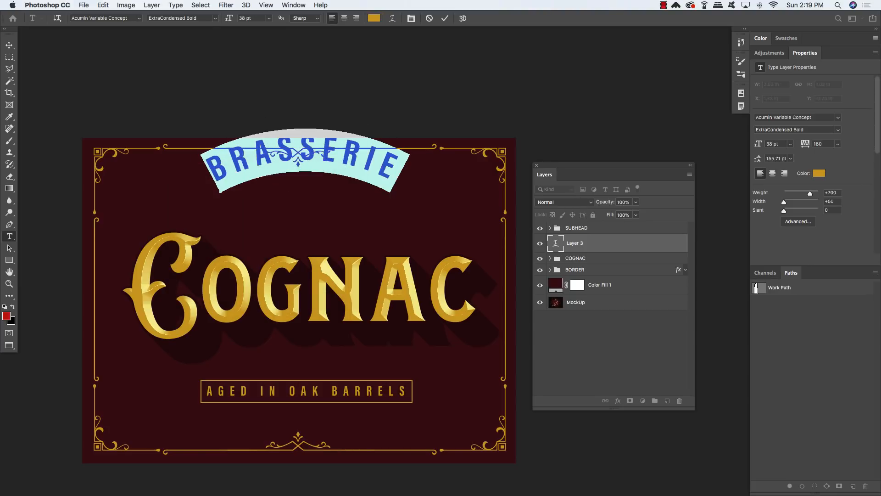
Move the arched BRASSERIE text down and left to X 1.62 in, Y 0.41 in, between the upper border and the Cognac lettering
click(10, 46)
key(shift+Down)
key(shift+Down)
key(shift+Down)
key(shift+Down)
key(shift+Down)
key(shift+Down)
key(shift+Down)
key(shift+Down)
key(shift+Down)
key(shift+Down)
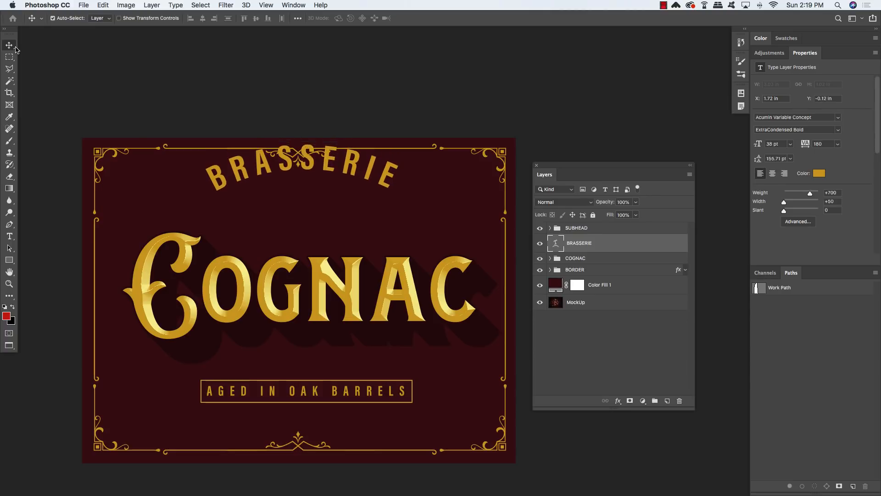
key(shift+Down)
key(shift+Down)
key(shift+Down)
key(shift+Down)
key(shift+Down)
key(shift+Down)
key(shift+Down)
key(shift+Down)
key(shift+Down)
key(shift+Down)
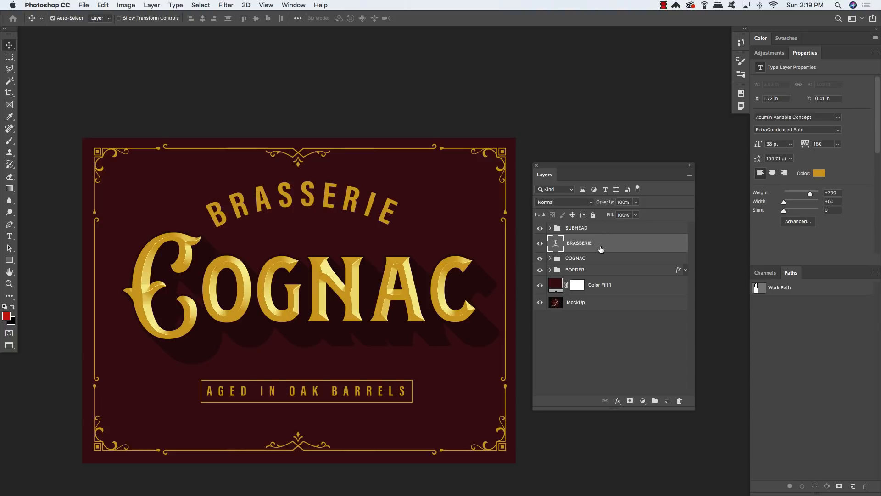
key(shift+Left)
key(shift+Left)
key(shift+Left)
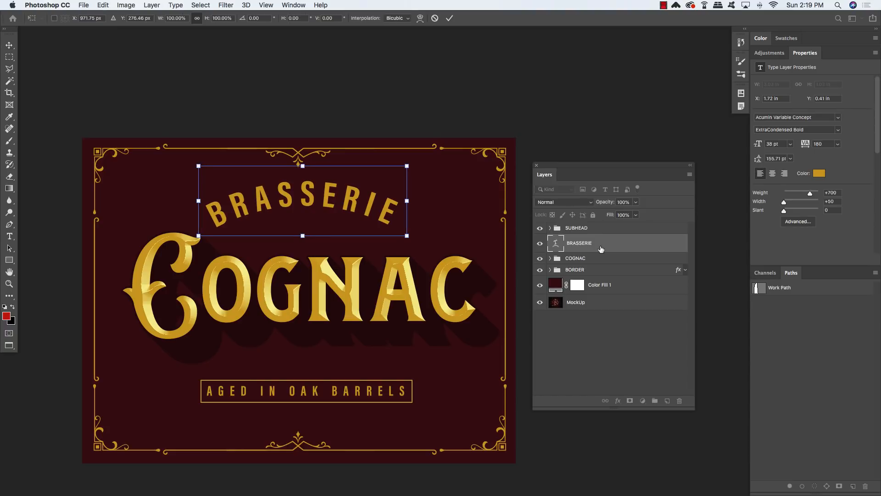
key(Return)
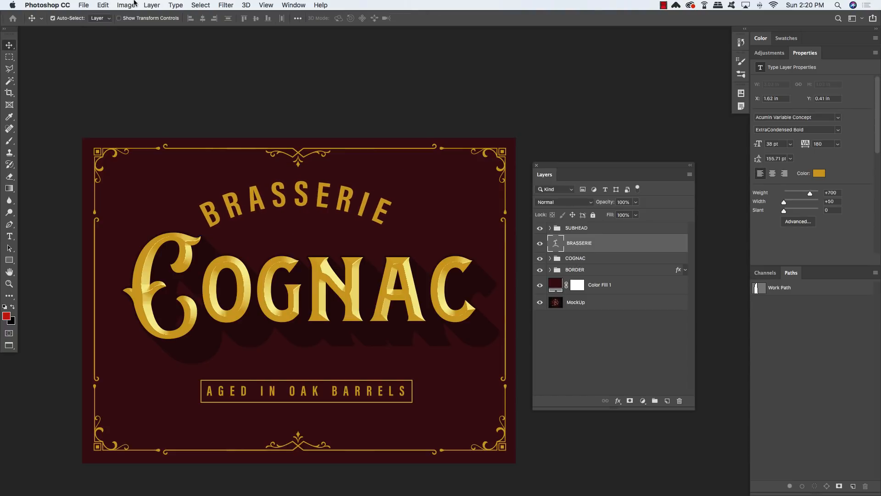
Place Java Heritages - Ornaments - Ornament 24.psd as an embedded object, scaled to 36.46%, just after the final E of BRASSERIE
click(83, 5)
click(133, 173)
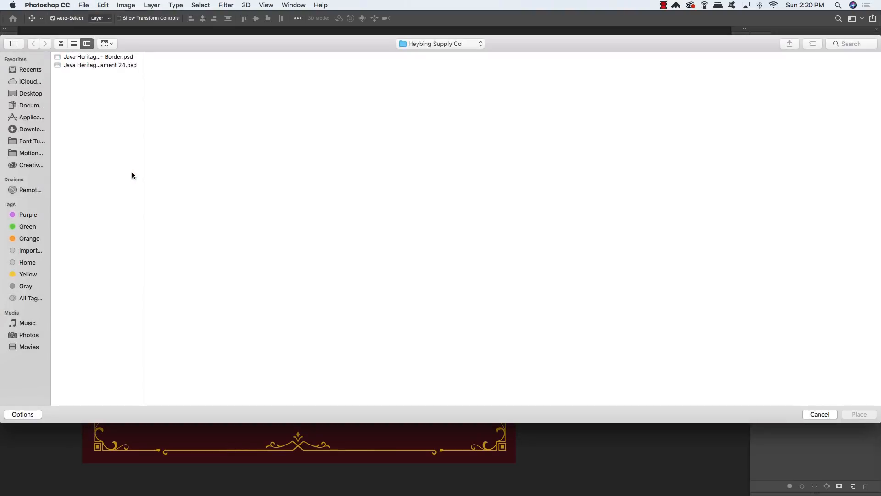
click(99, 57)
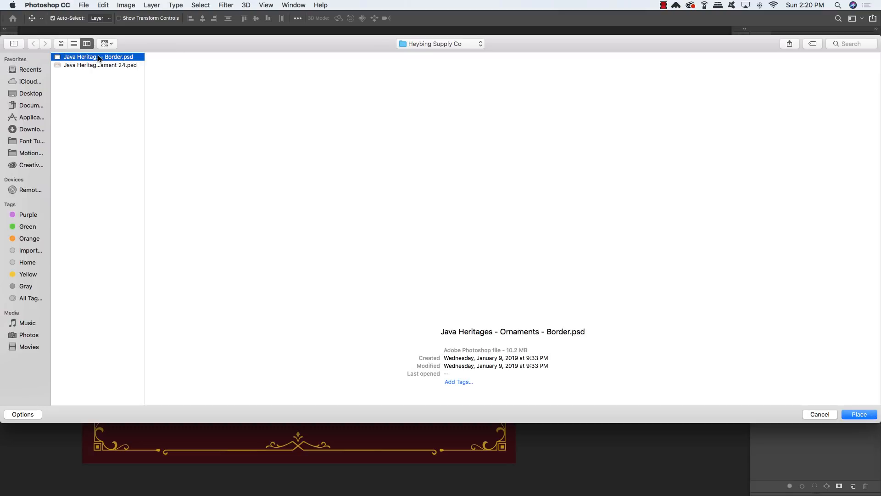
click(77, 66)
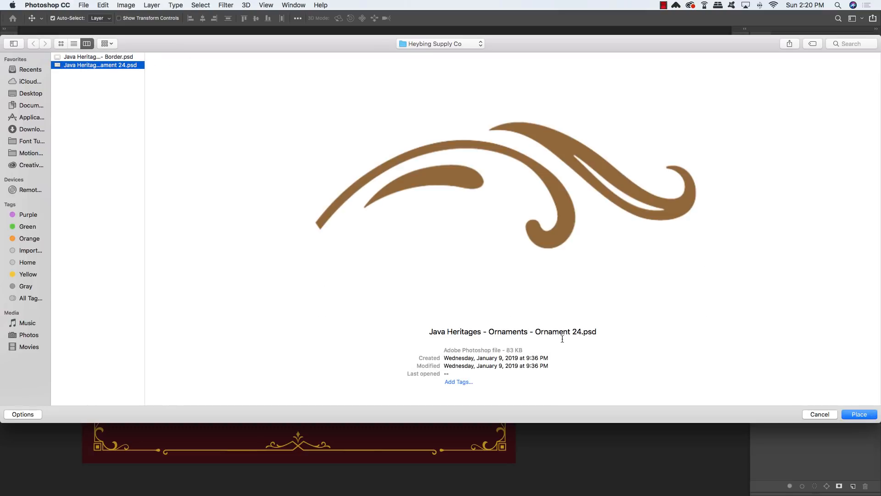
click(853, 415)
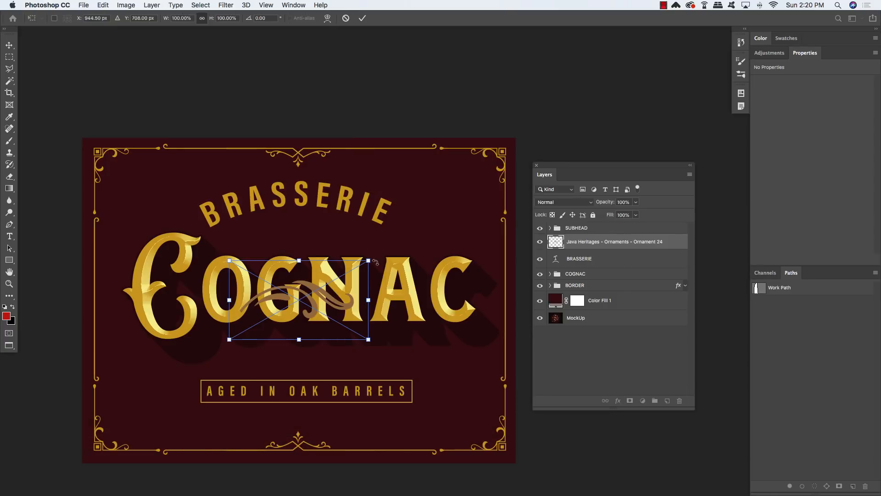
drag(368, 260, 427, 227)
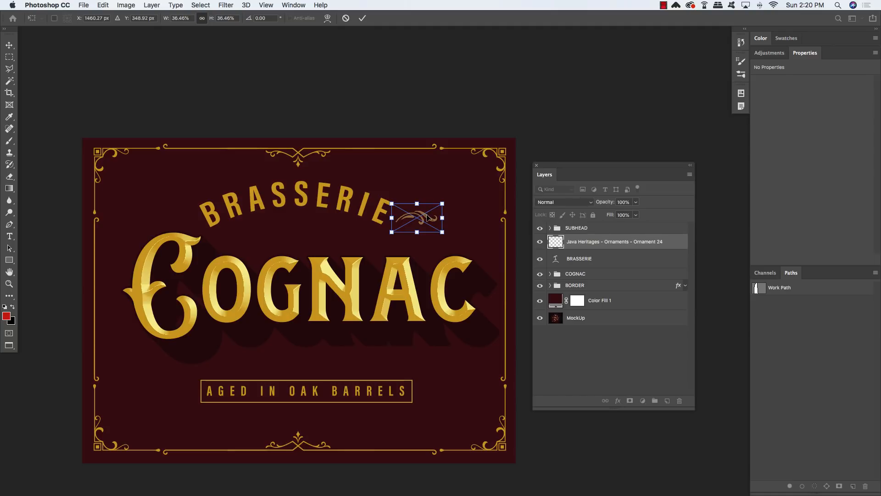
right_click(426, 213)
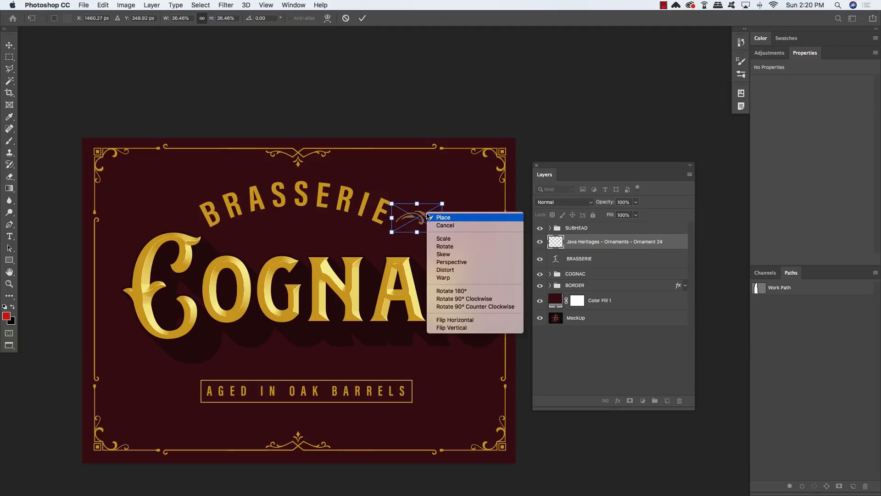
click(430, 217)
Flip the placed ornament beside BRASSERIE vertically
key(super+t)
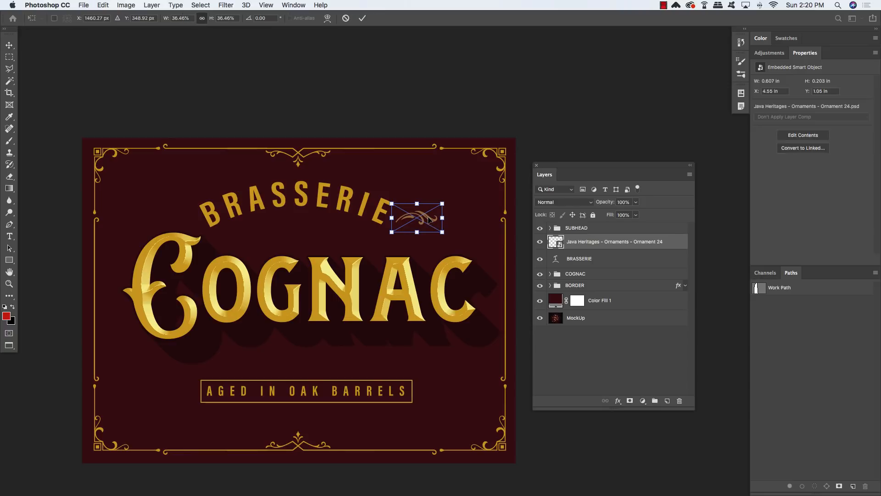
right_click(429, 219)
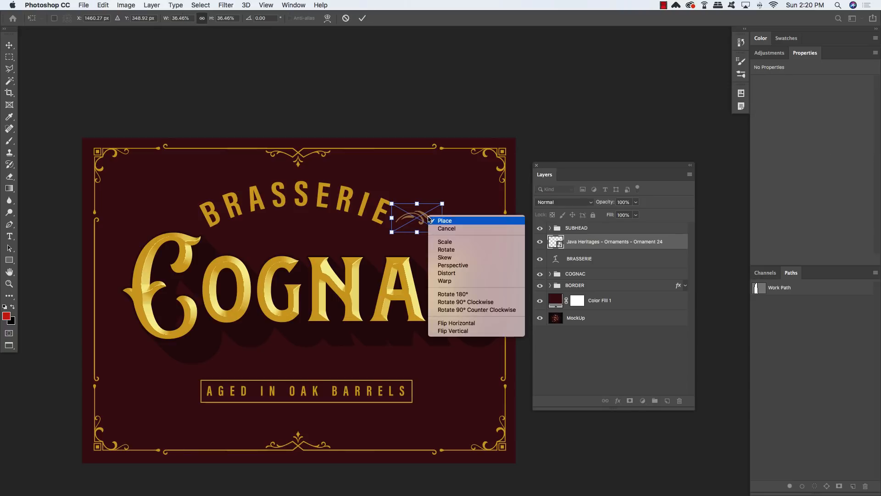
click(456, 329)
key(Return)
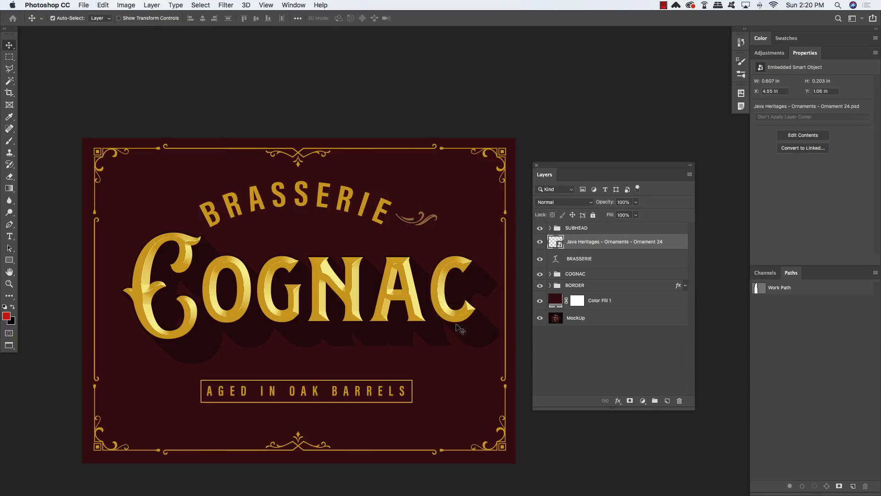
Give the ornament layer a Normal, 100% Color Overlay in gold ce9f20, sampled from the BRASSERIE text
double_click(683, 243)
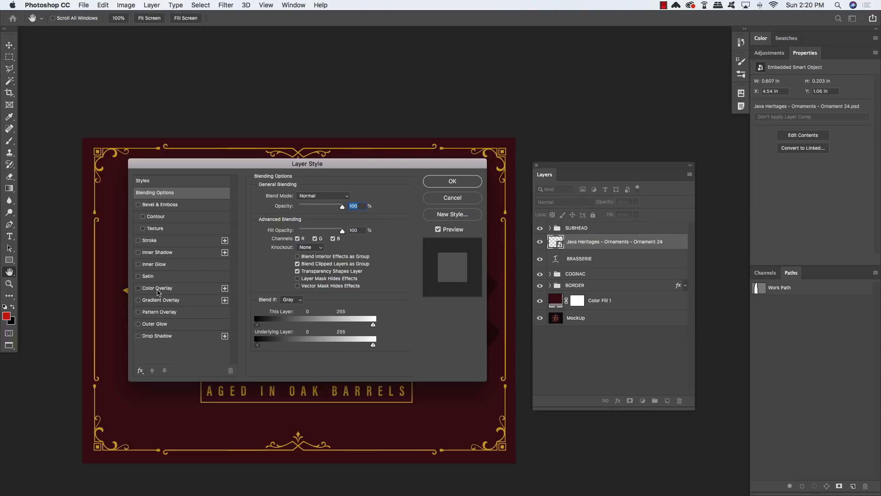
click(157, 289)
drag(335, 164, 259, 276)
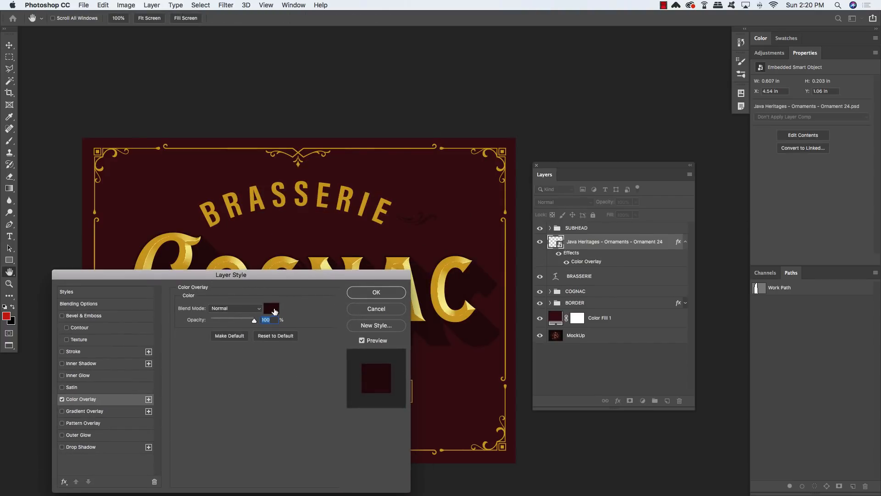
click(271, 308)
drag(336, 200, 259, 257)
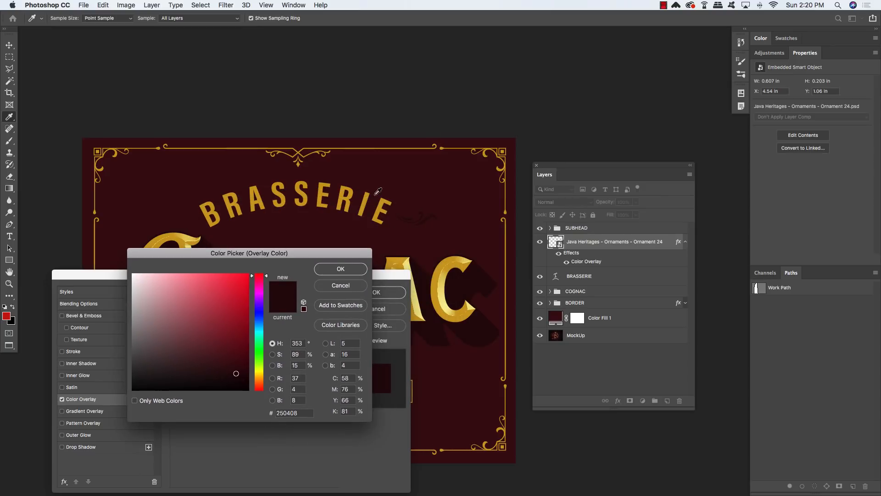
click(369, 190)
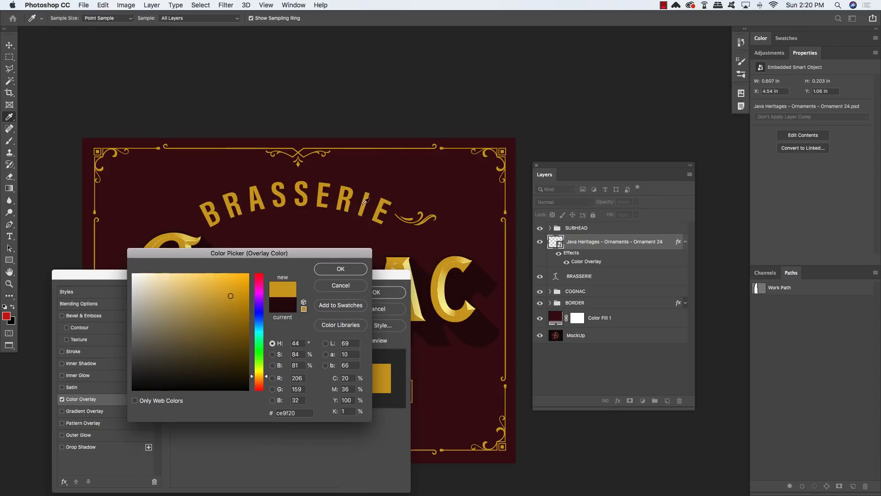
click(341, 268)
click(375, 293)
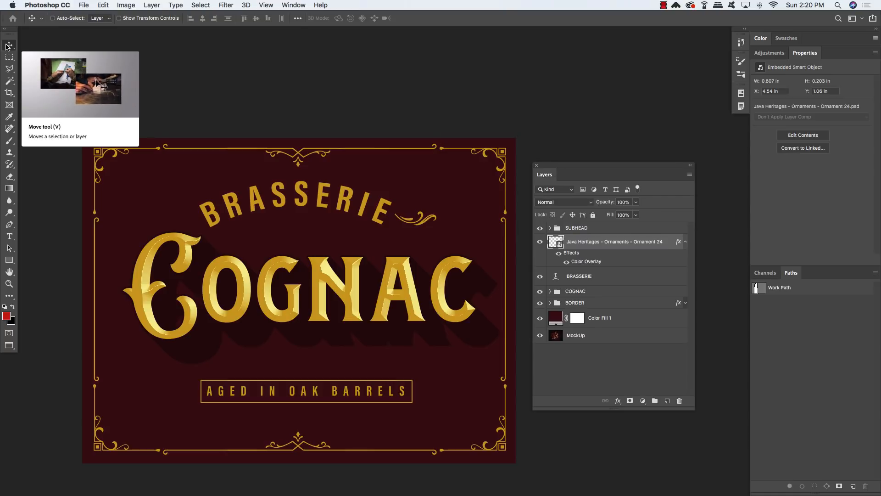
Duplicate the gold ornament, flip the copy horizontally and place it before the B of BRASSERIE at X 1.04 in, Y 1.06 in
key(super+j)
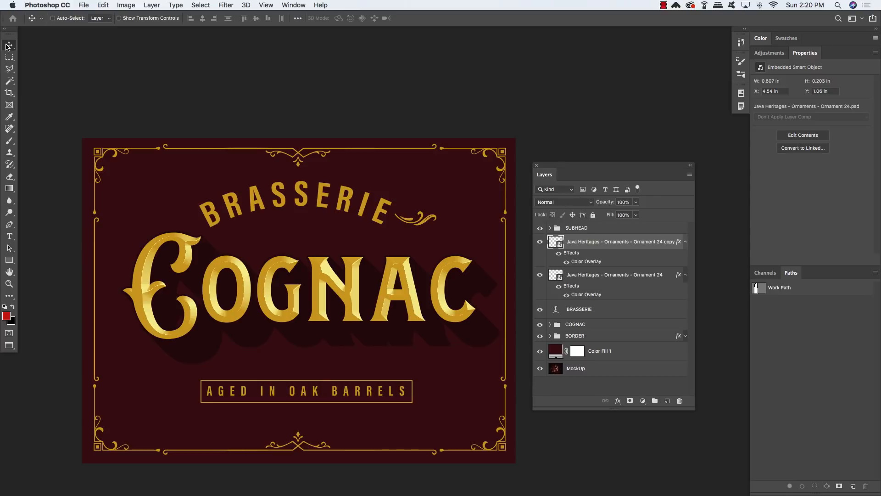
key(super+t)
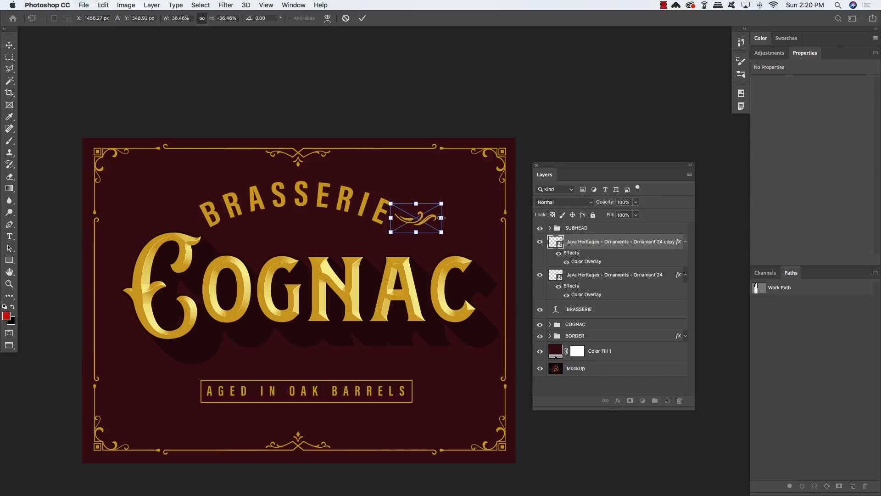
right_click(427, 216)
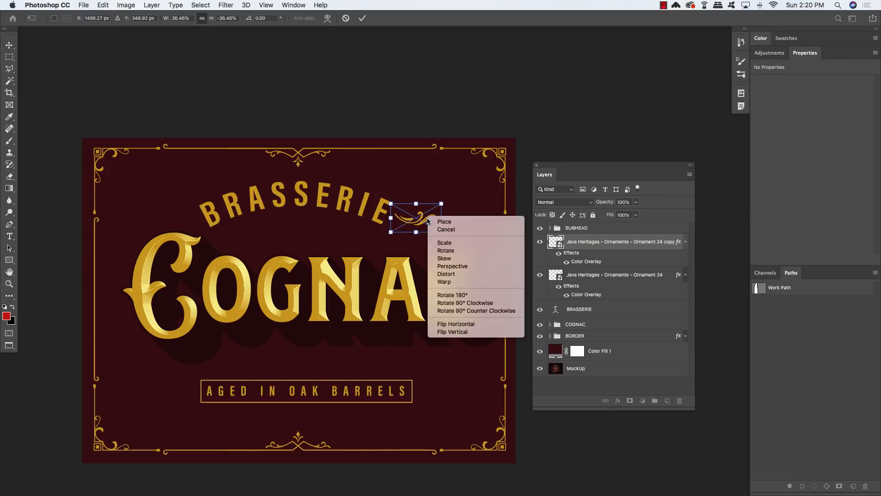
click(465, 326)
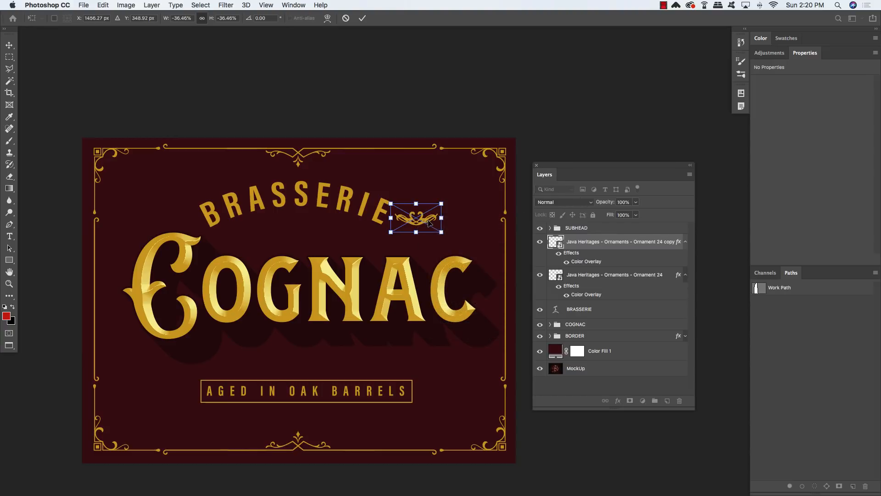
drag(428, 222, 186, 225)
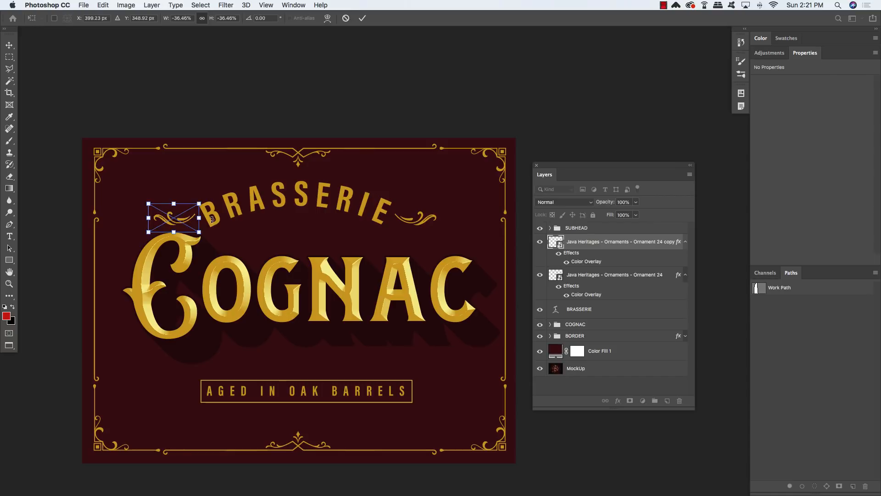
key(Return)
Group both ornament layers with the BRASSERIE text as a group named BRASSERIE, and bring it above the SUBHEAD group
click(685, 242)
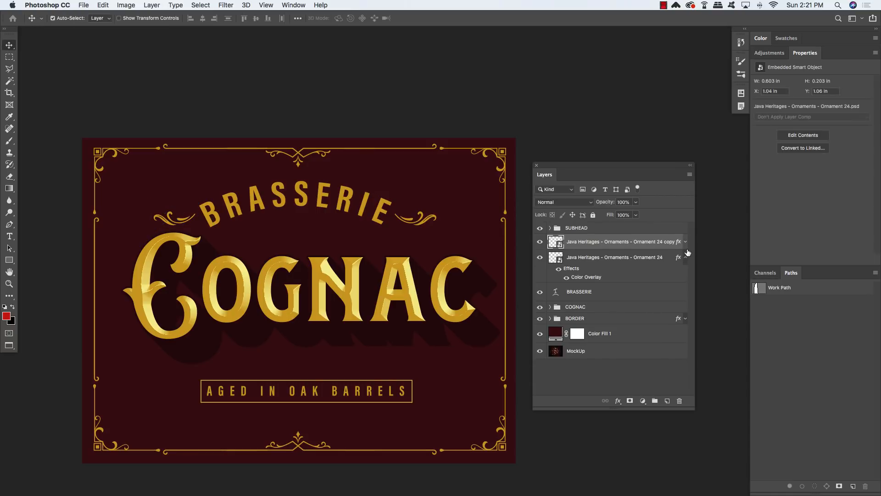
click(686, 257)
click(604, 275)
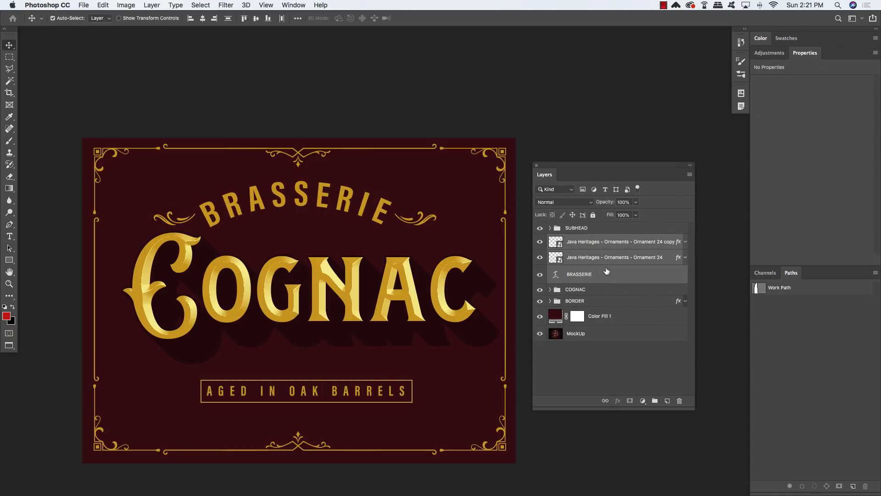
key(super+g)
double_click(573, 239)
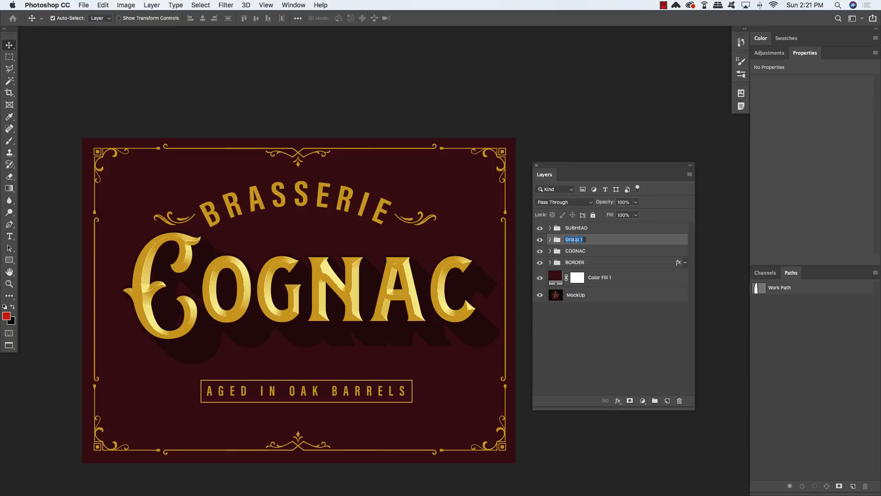
text(BRASSERIE)
key(Return)
key(super+bracketright)
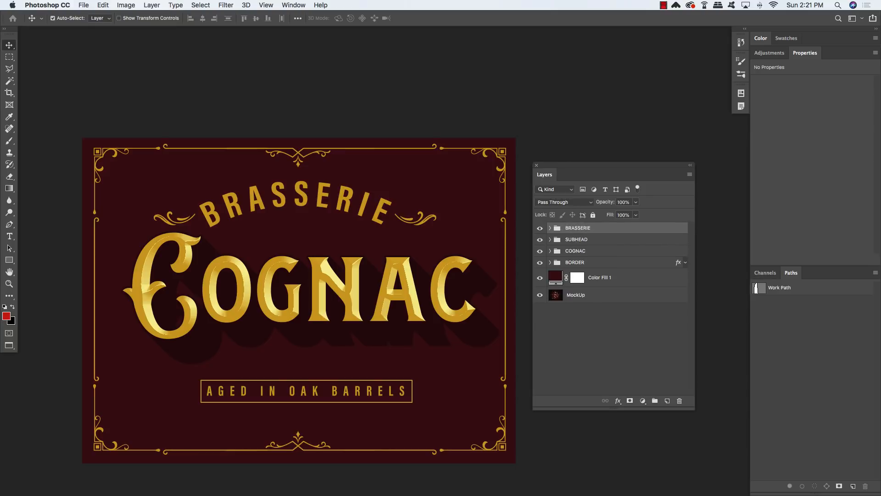
Move the SUBHEAD group below the COGNAC group and align its horizontal center with the BRASSERIE group
click(651, 241)
key(super+bracketleft)
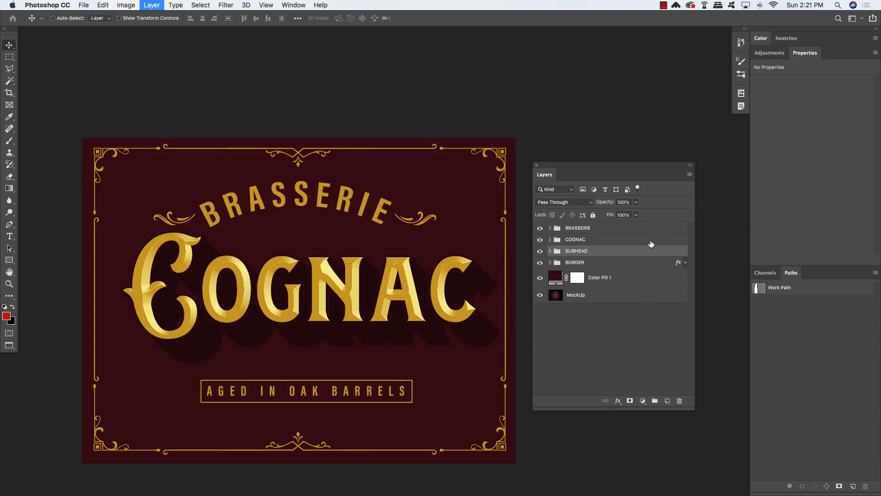
super+click(618, 230)
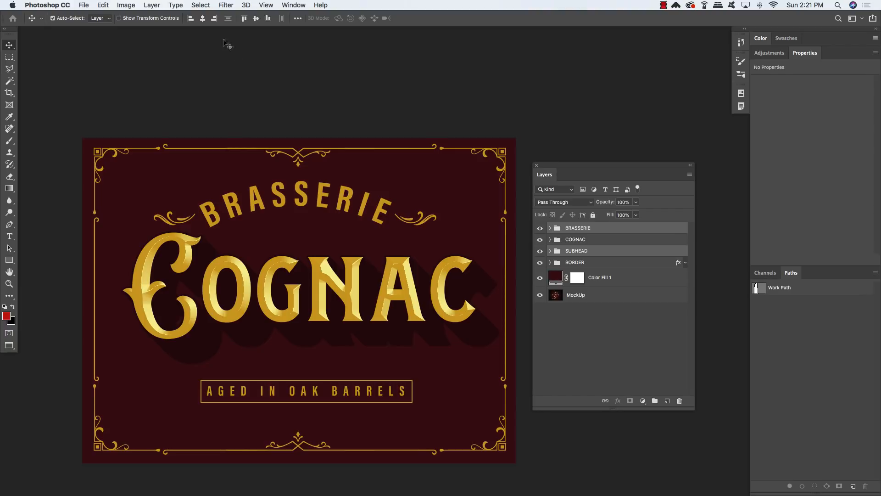
click(202, 18)
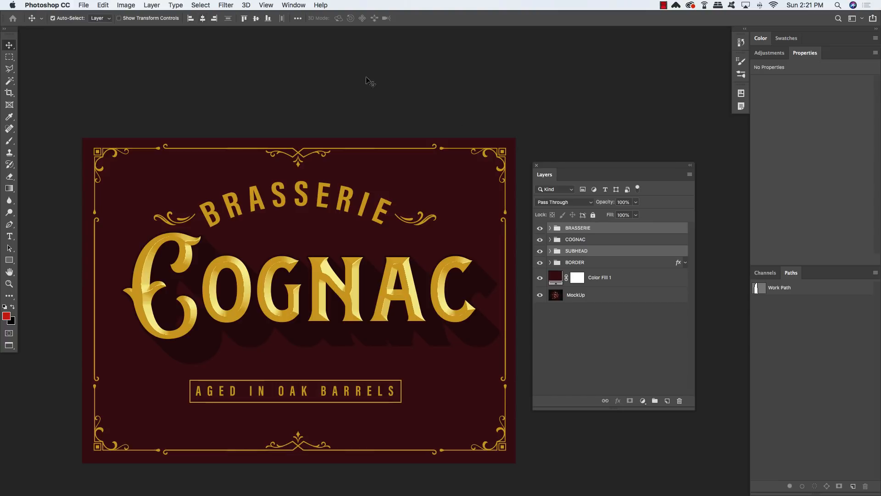
Nudge the BRASSERIE group slightly up toward the upper border
click(626, 230)
key(Up)
key(Up)
key(Up)
key(Up)
key(Up)
key(Up)
key(Up)
key(Up)
key(Up)
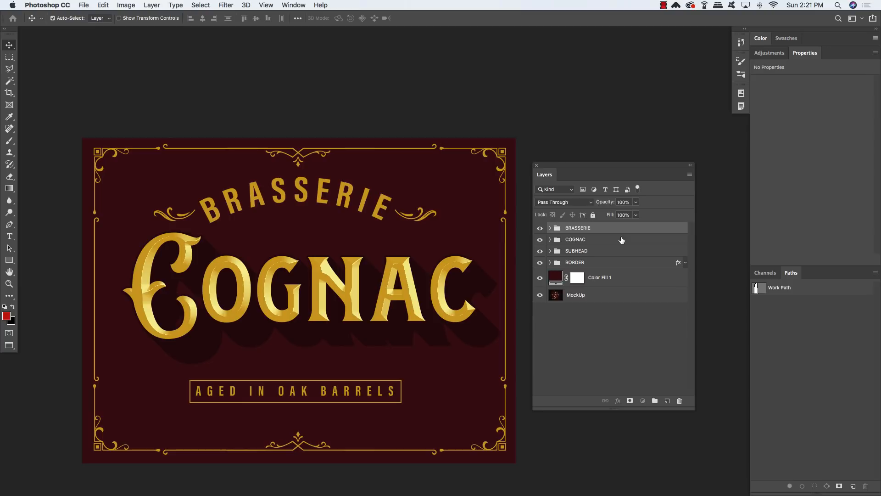
Nudge the COGNAC group slightly down toward the framed subhead
click(621, 240)
key(Down)
key(Down)
key(Down)
key(Down)
key(Down)
key(Down)
key(Down)
key(Down)
key(Down)
key(Down)
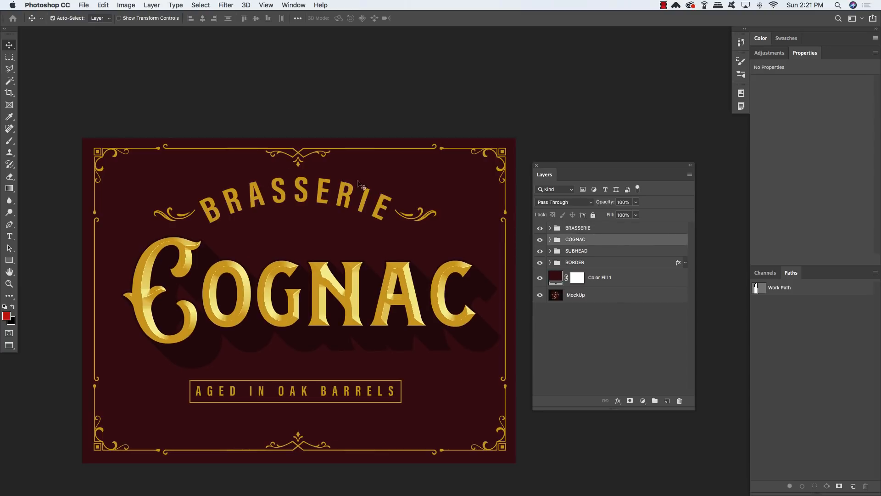
Lower the BRASSERIE group slightly closer to the Cognac lettering, and nudge it down together with the COGNAC and SUBHEAD groups
click(604, 228)
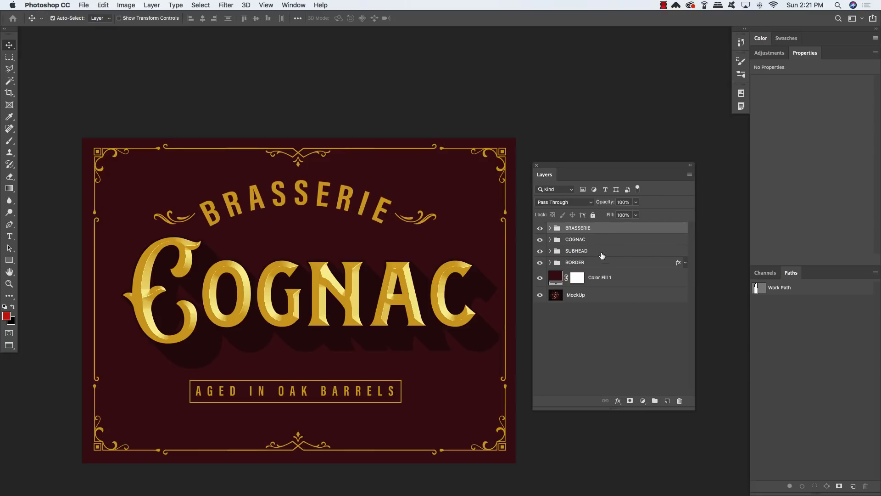
shift+click(601, 251)
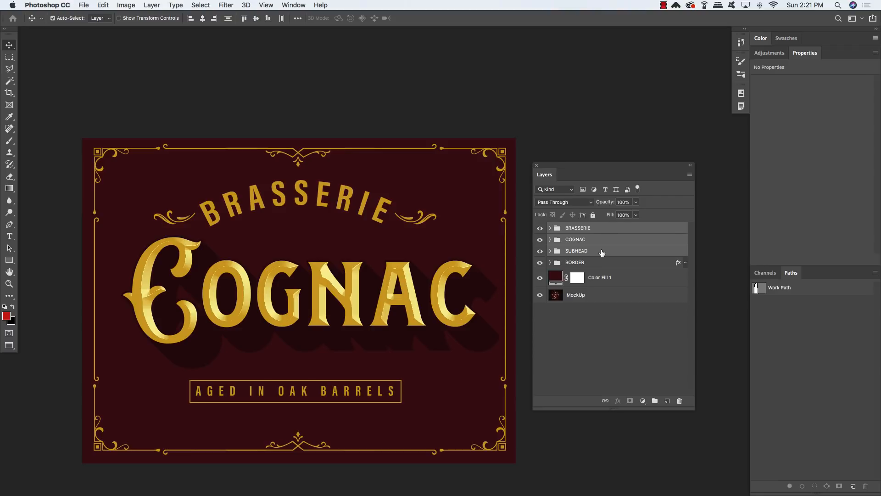
key(Down)
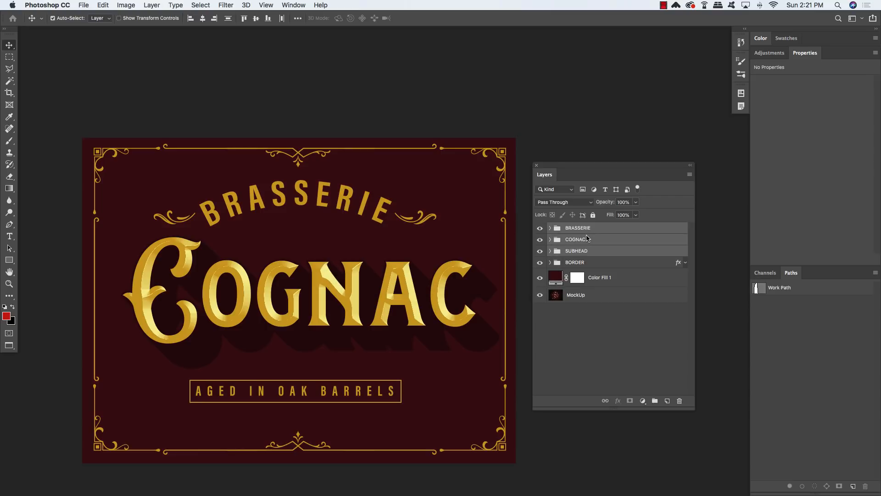
Save the label artwork and return to the bottle ad document, with the Layers panel moved clear of the image
key(super+s)
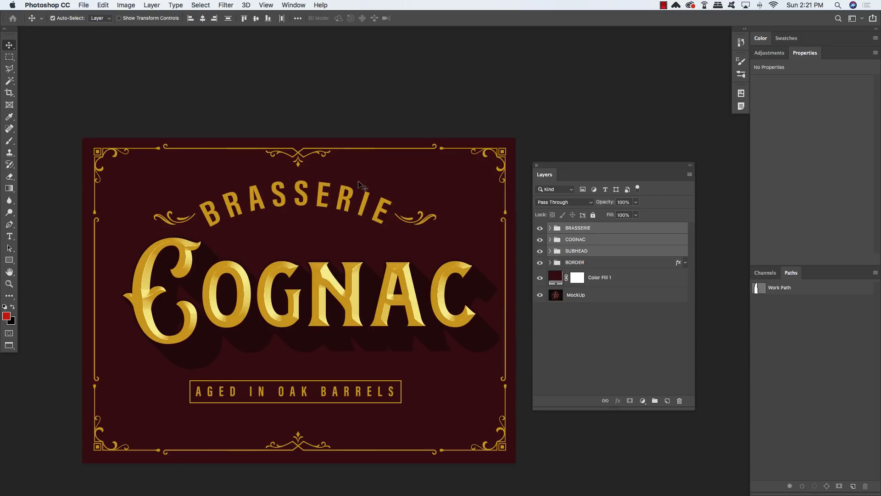
key(f)
key(f)
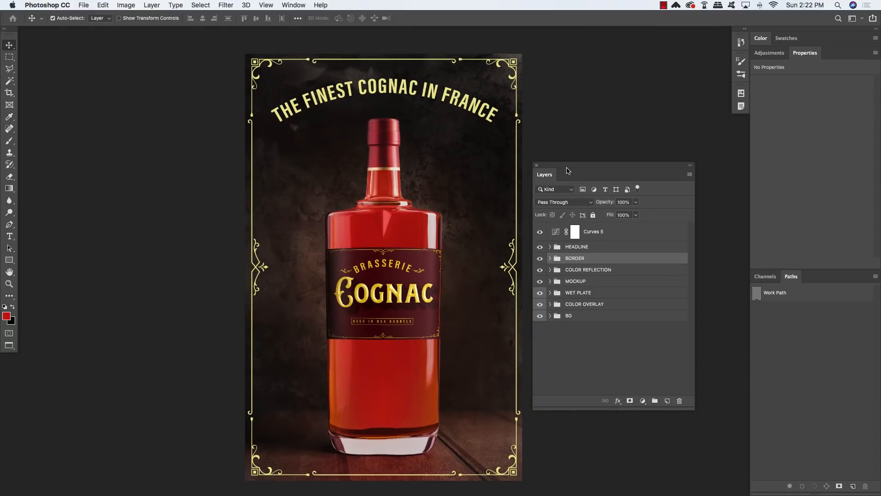
drag(566, 166, 581, 131)
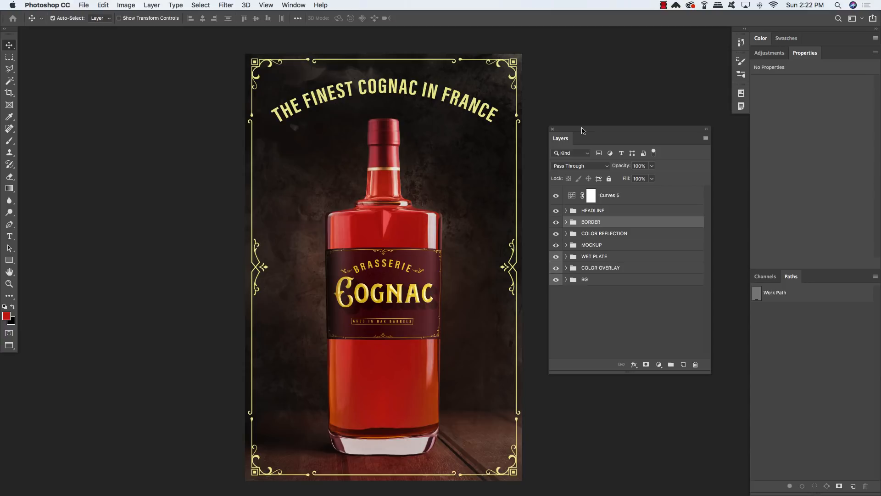